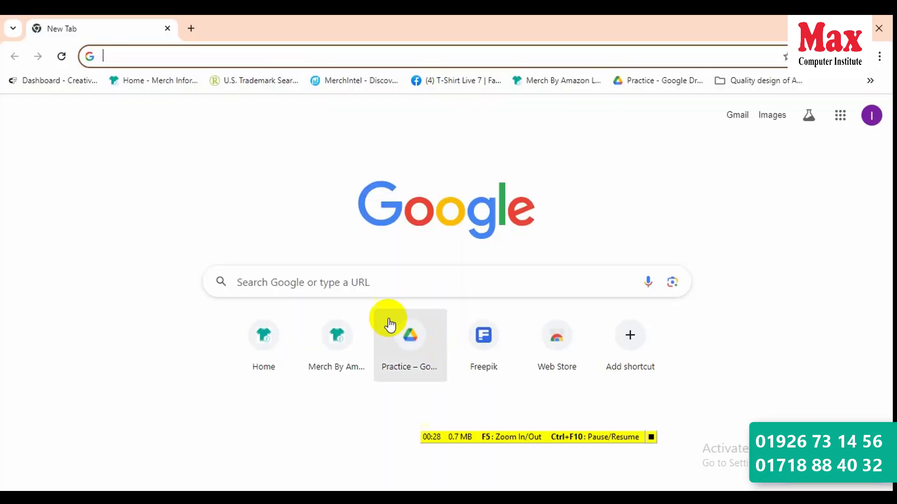
# Search Google for "retro sunset t shirt design" and show only the image results
pyautogui.click(363, 281)
pyautogui.write('r')
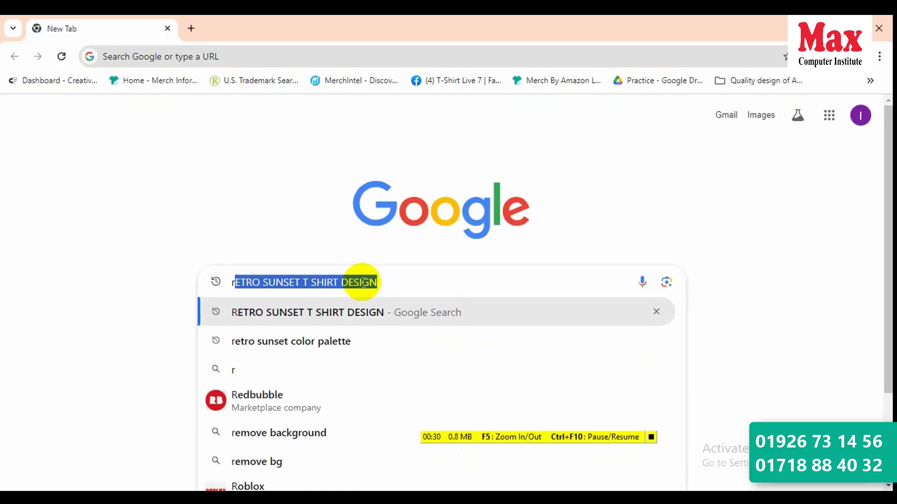
pyautogui.write('etro su')
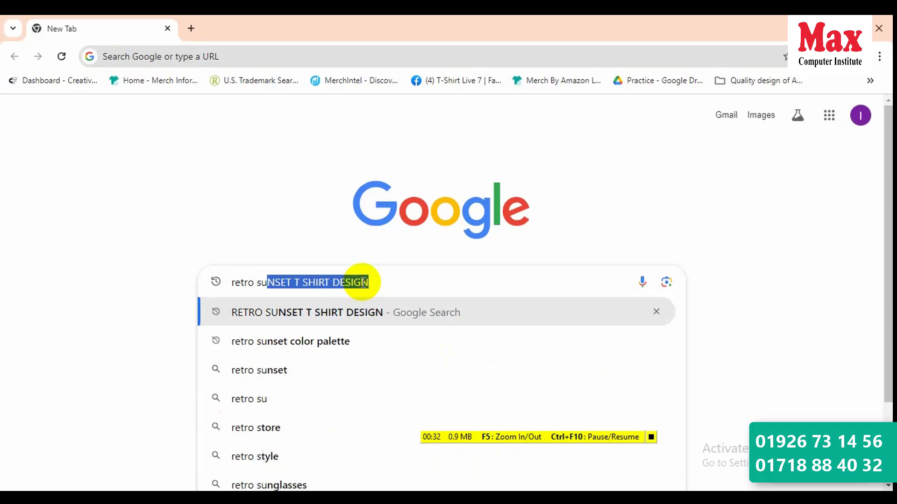
pyautogui.write('nset t')
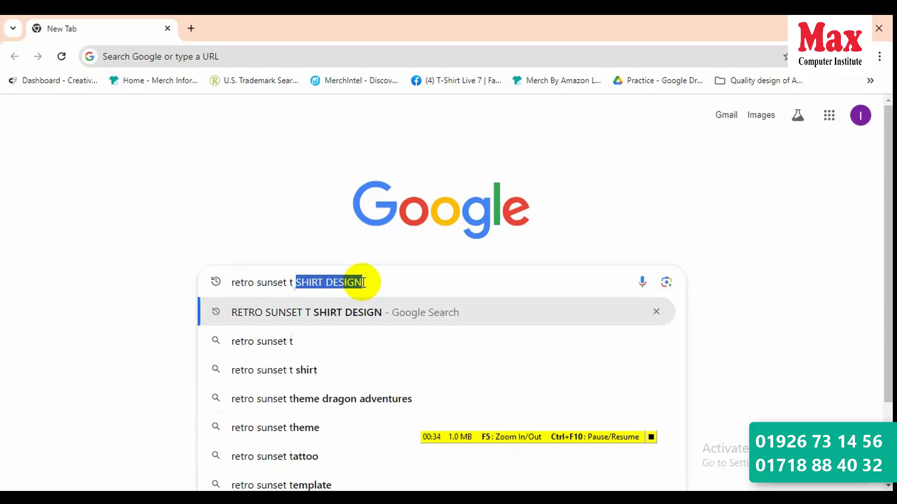
pyautogui.write(' shirt design')
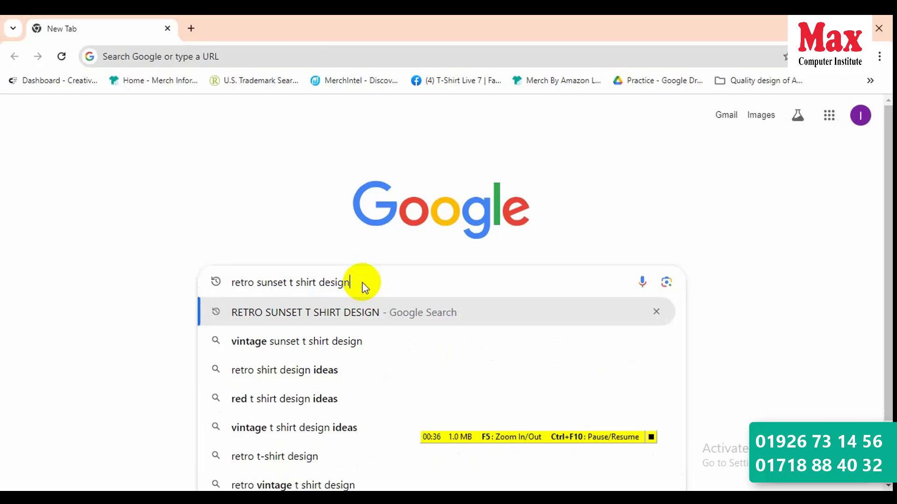
pyautogui.press('Return')
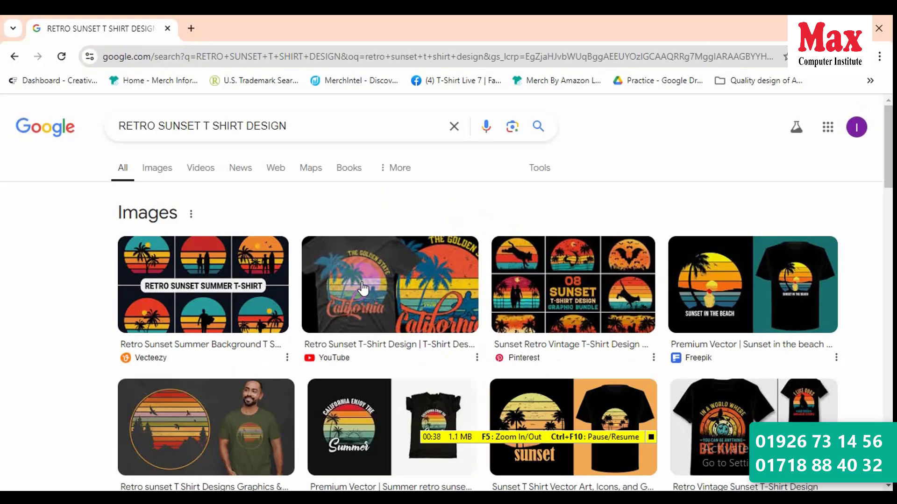
pyautogui.scroll(-5, 363, 289)
pyautogui.scroll(5, 292, 297)
pyautogui.click(170, 173)
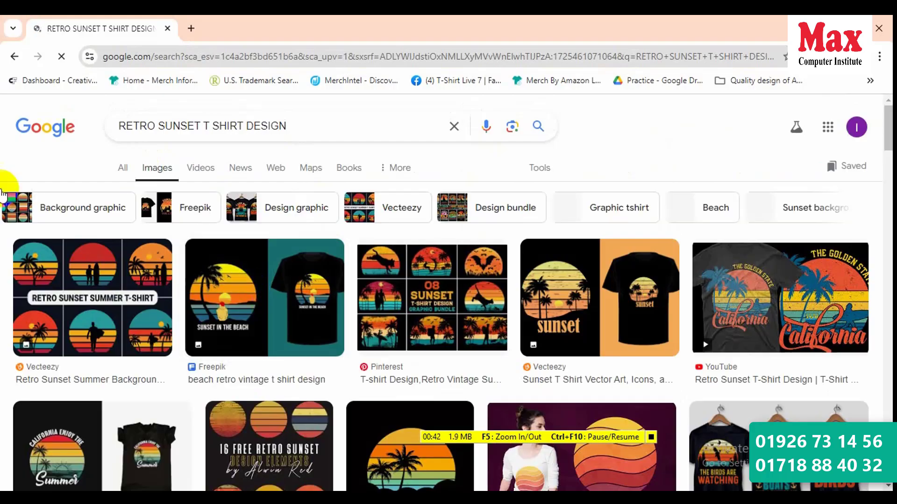
# Browse the image results for retro sunset t-shirt design examples, comparing their sunset shapes and color schemes
pyautogui.scroll(-4, 220, 310)
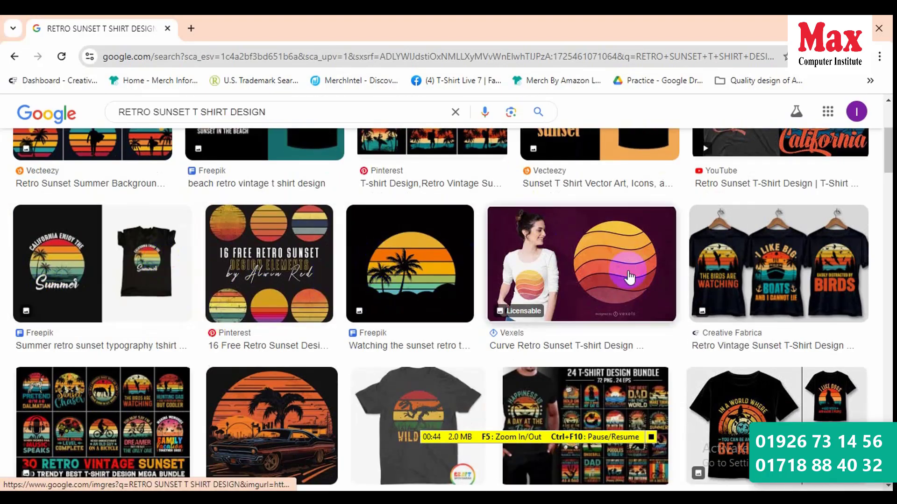
pyautogui.scroll(-3, 363, 356)
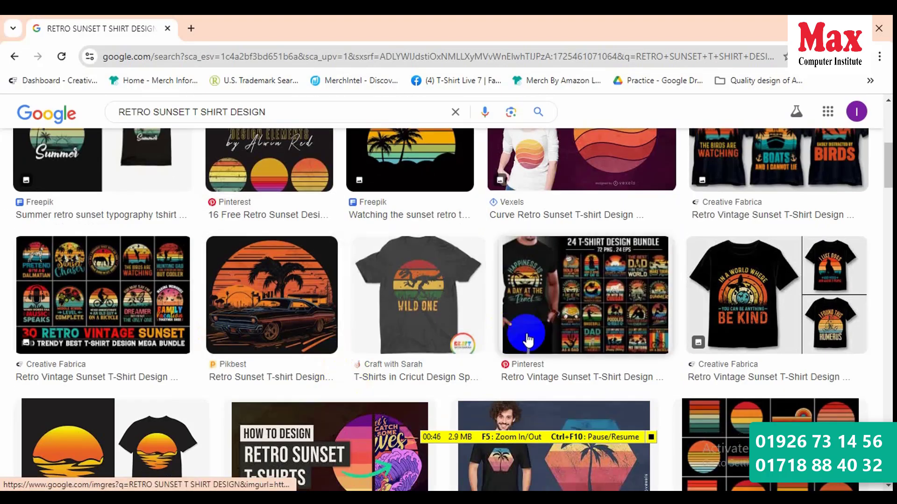
pyautogui.scroll(-4, 528, 339)
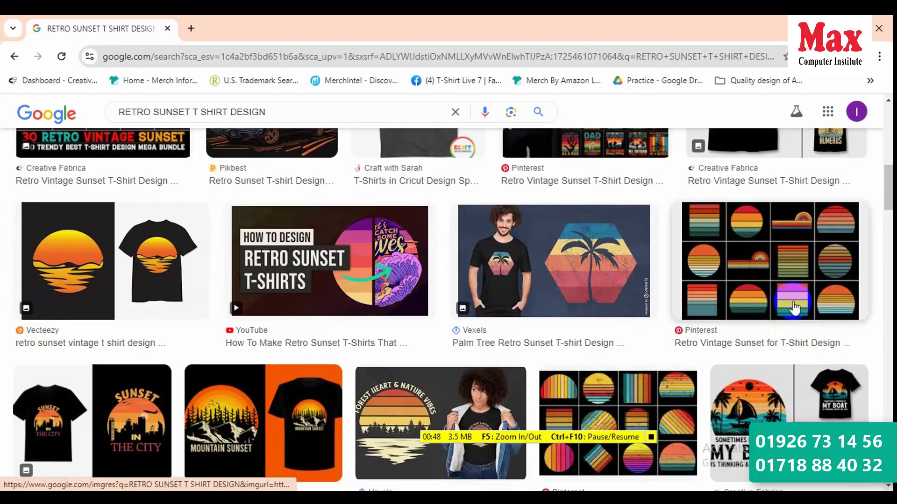
pyautogui.scroll(-3, 790, 318)
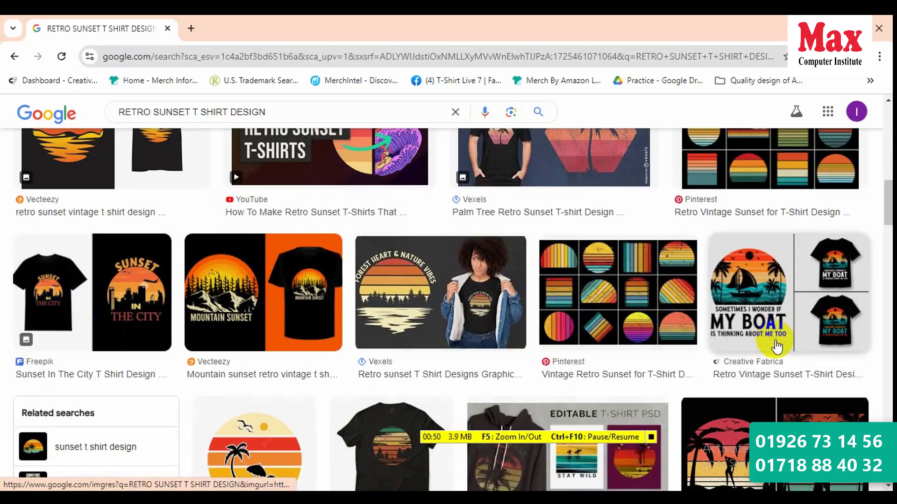
pyautogui.scroll(-4, 777, 347)
pyautogui.scroll(-3, 366, 364)
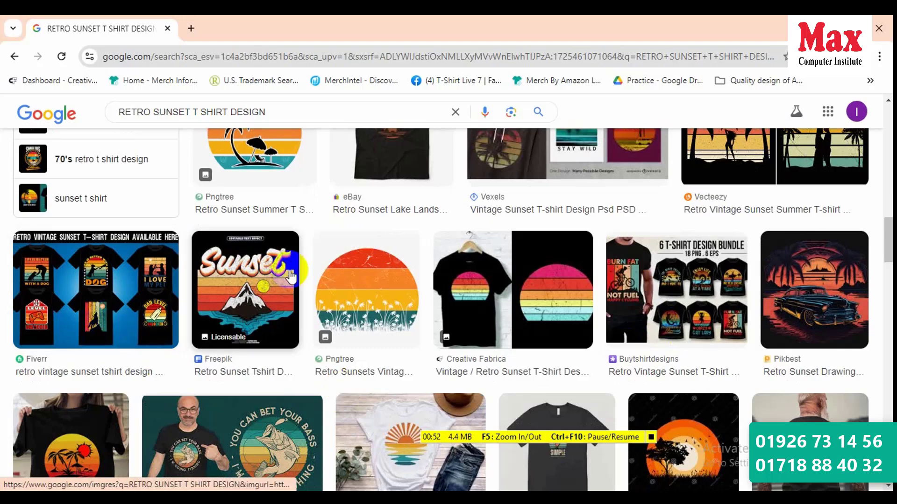
pyautogui.scroll(15, 291, 276)
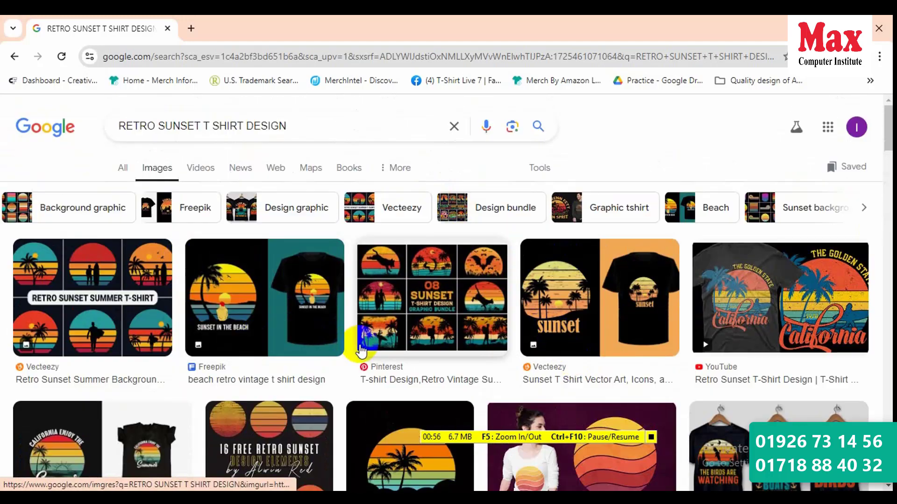
pyautogui.scroll(-3, 361, 349)
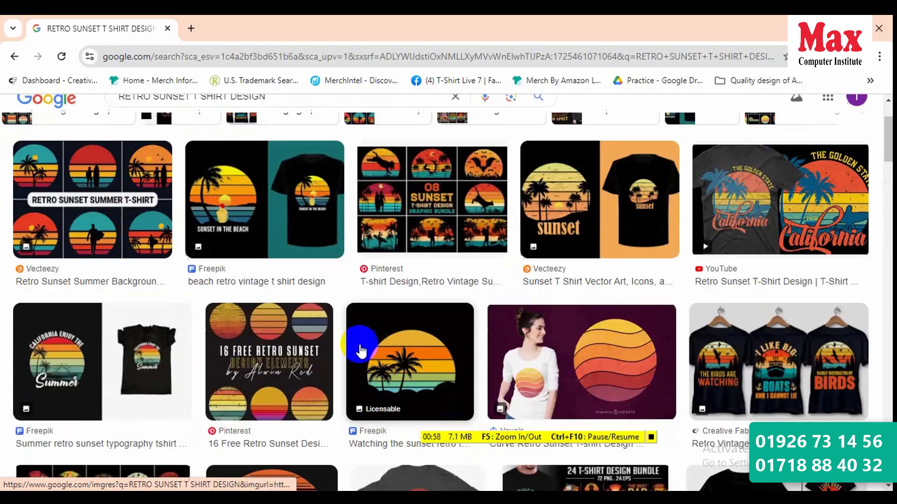
pyautogui.scroll(-3, 360, 349)
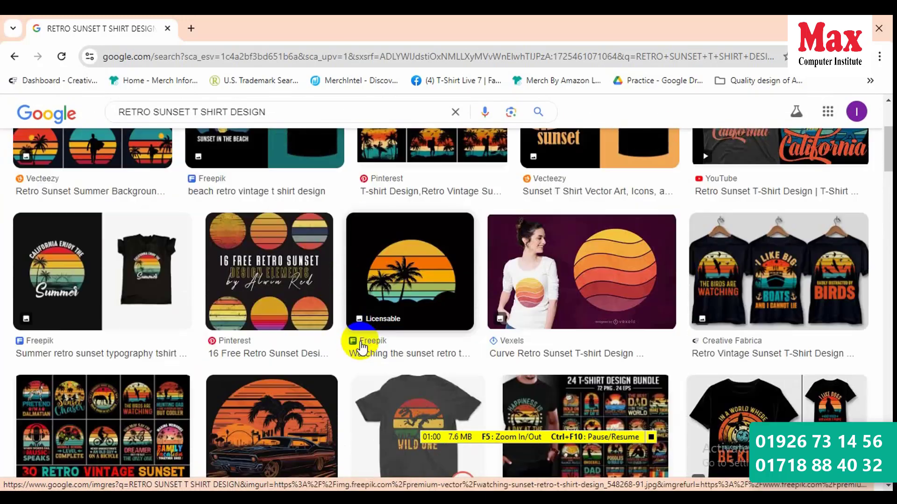
pyautogui.scroll(-2, 360, 348)
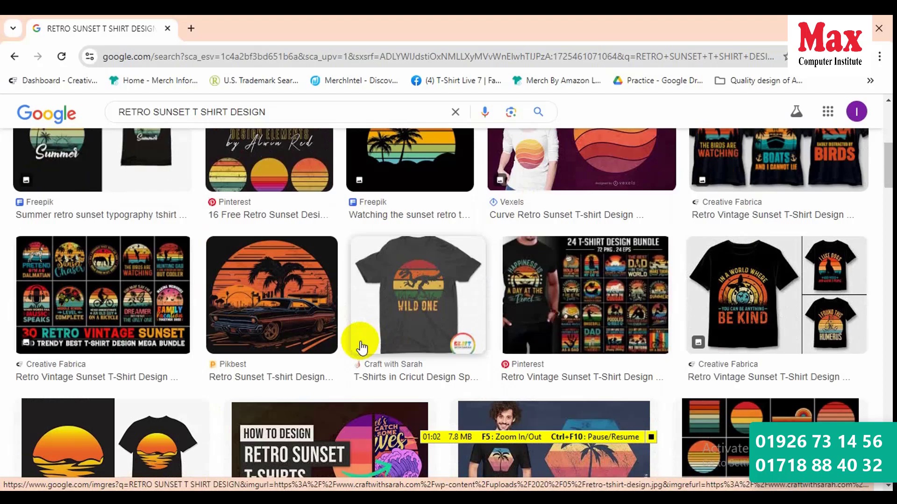
pyautogui.scroll(-3, 361, 348)
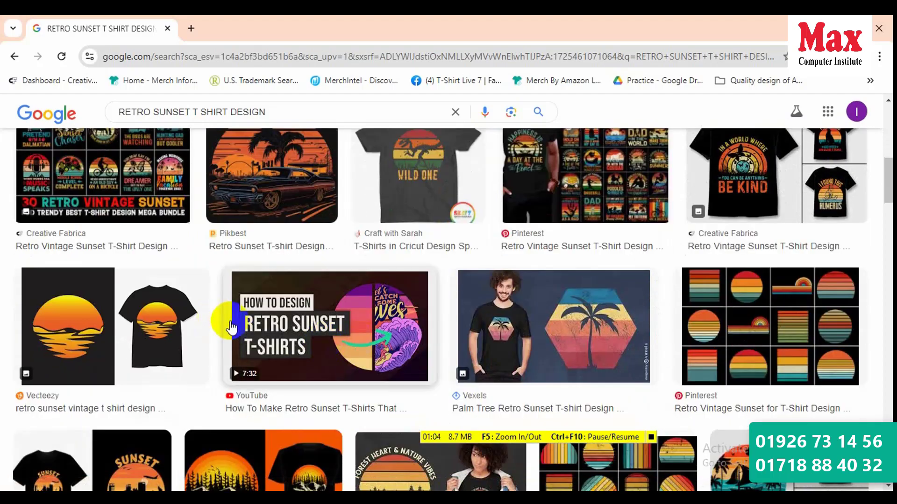
pyautogui.scroll(-8, 231, 328)
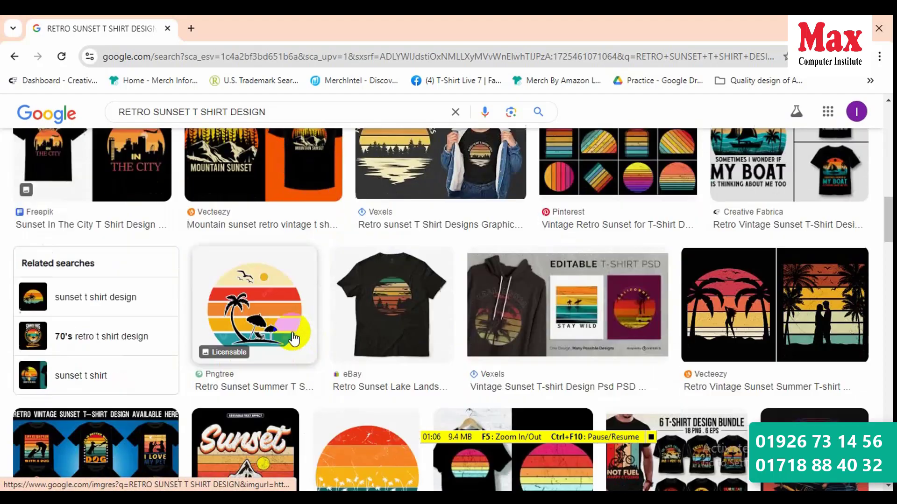
pyautogui.scroll(-4, 293, 337)
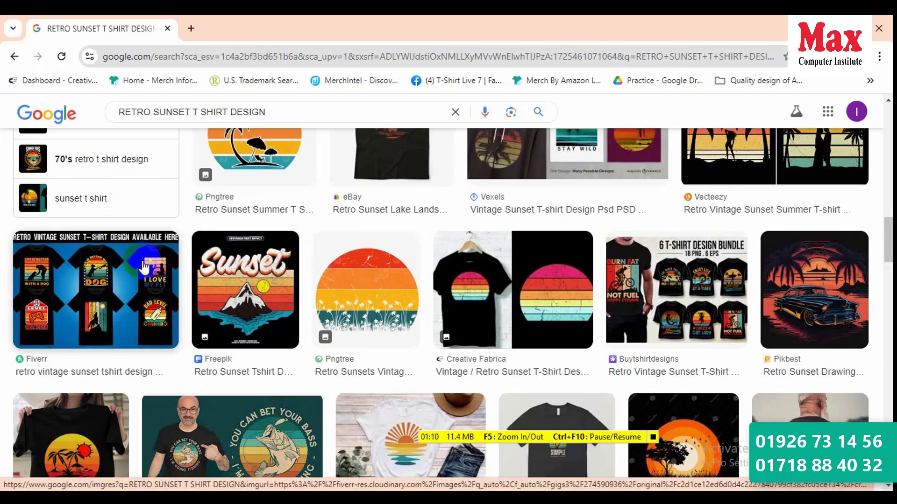
pyautogui.scroll(-2, 503, 380)
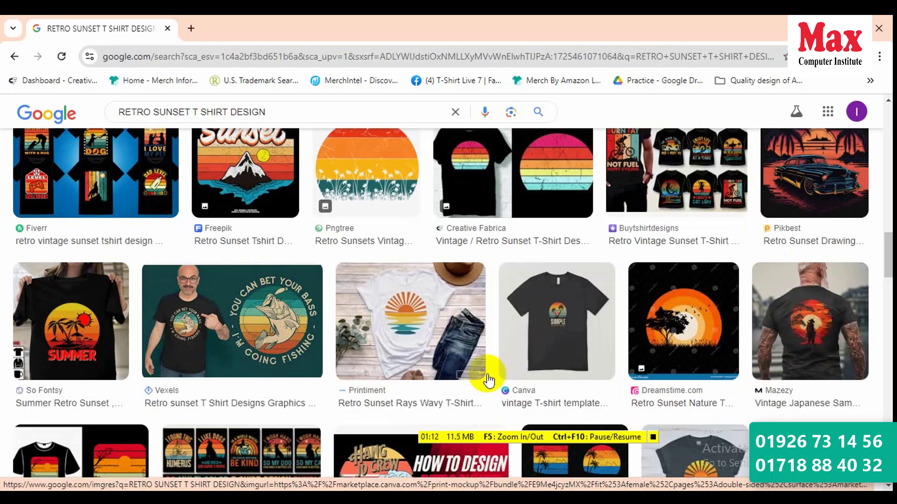
pyautogui.scroll(-4, 467, 379)
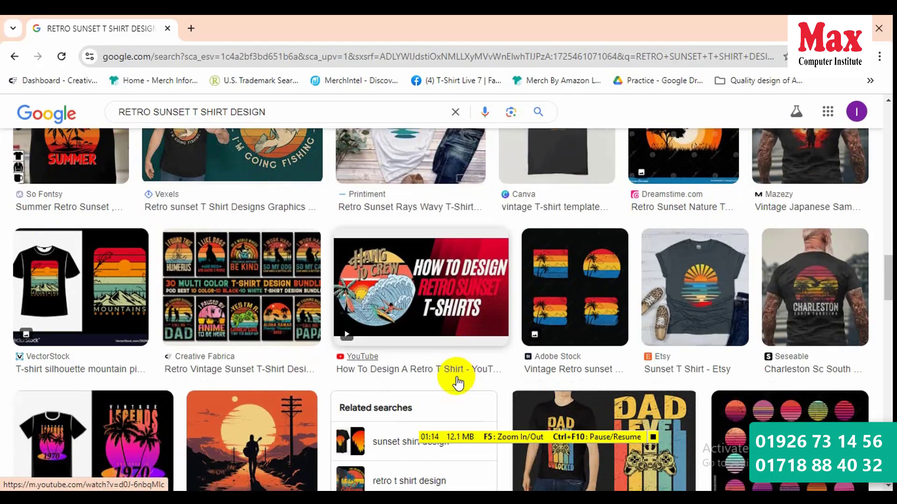
pyautogui.scroll(-2, 458, 383)
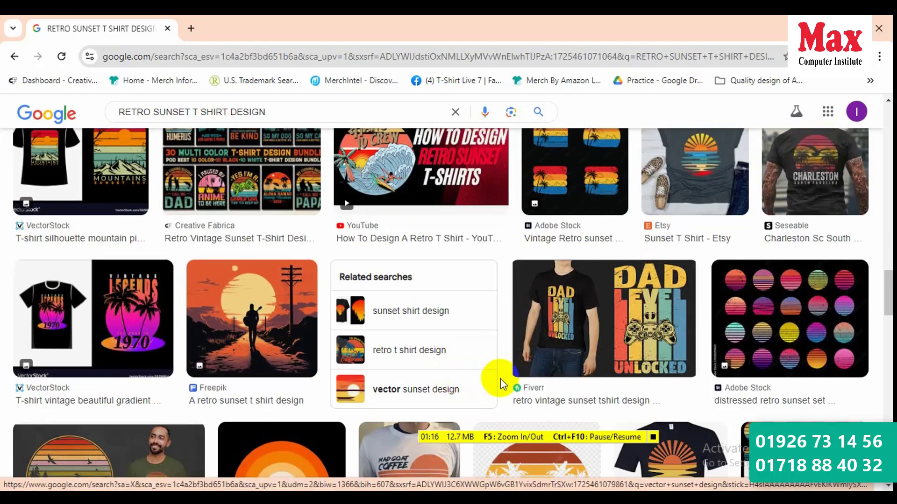
pyautogui.scroll(-1, 490, 381)
pyautogui.scroll(-3, 436, 379)
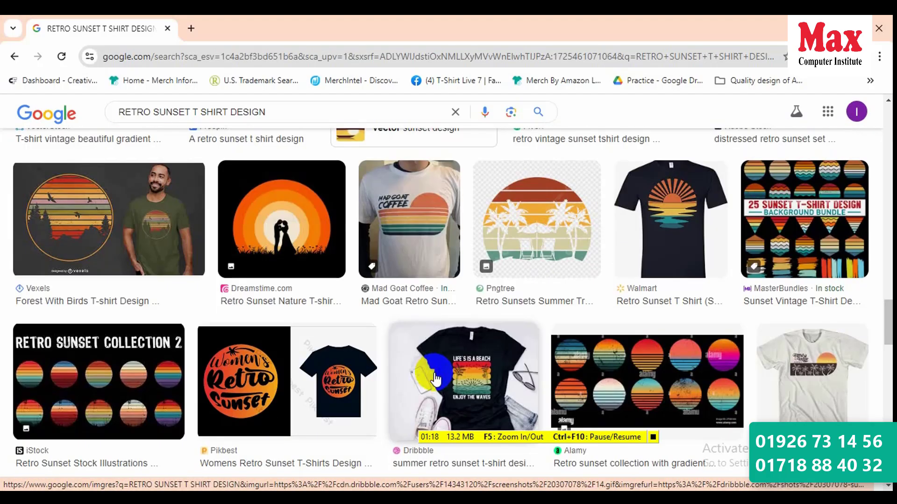
pyautogui.scroll(-10, 436, 379)
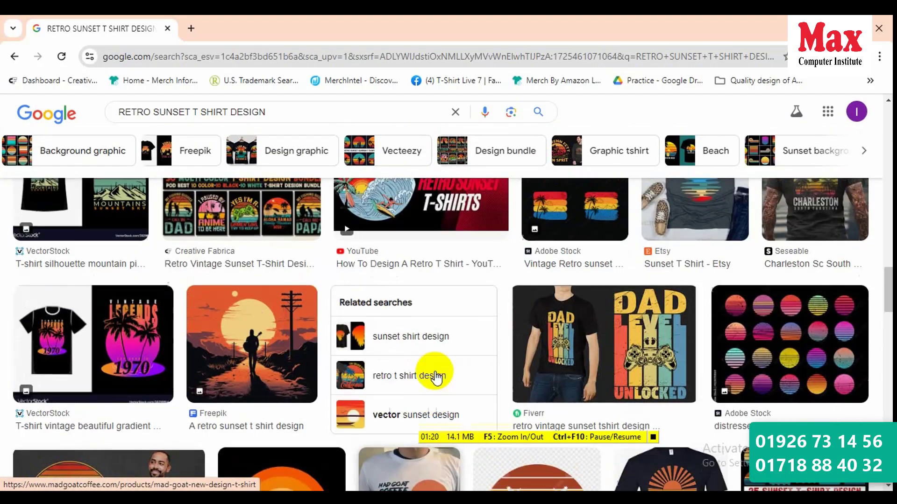
pyautogui.scroll(15, 435, 376)
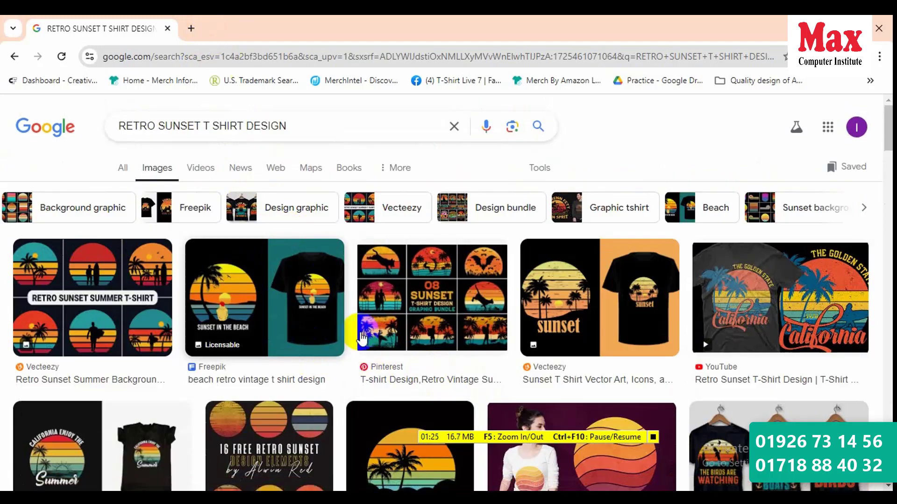
# Search Google for "retro sunset color palette" in a new browser tab
pyautogui.click(193, 29)
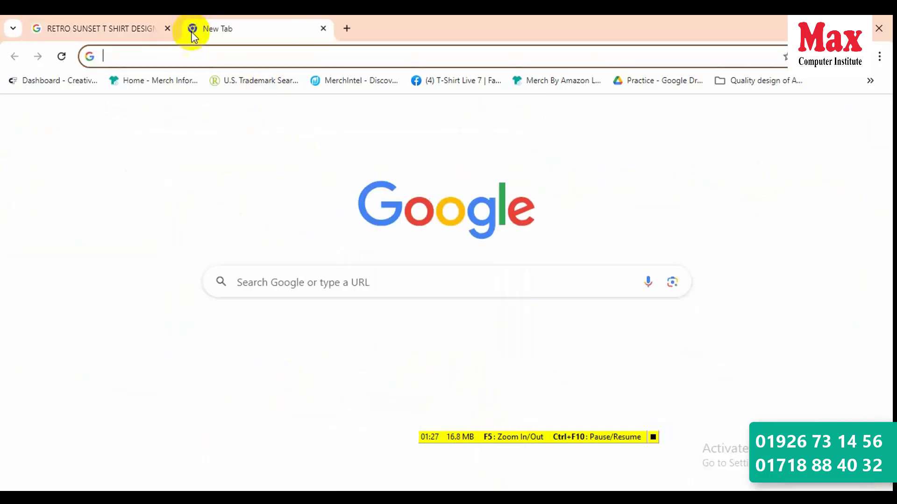
pyautogui.click(316, 283)
pyautogui.write('rer')
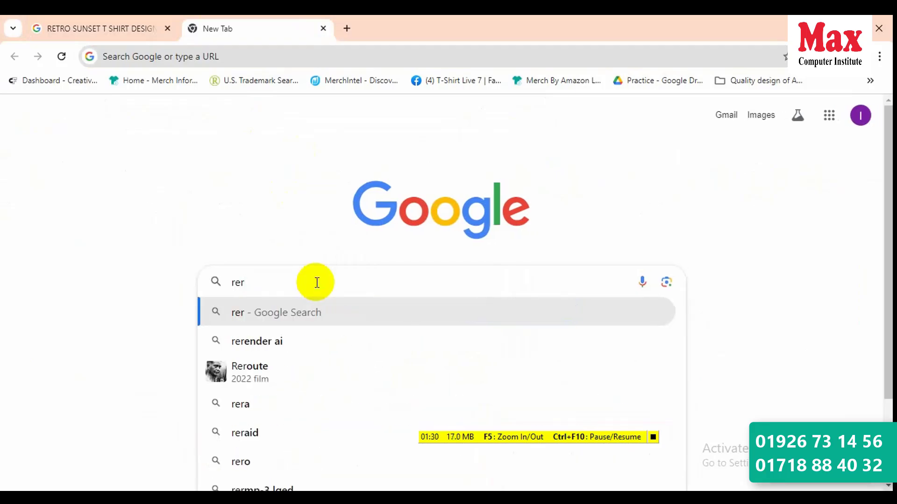
pyautogui.press('BackSpace')
pyautogui.write('tro sunset color palette')
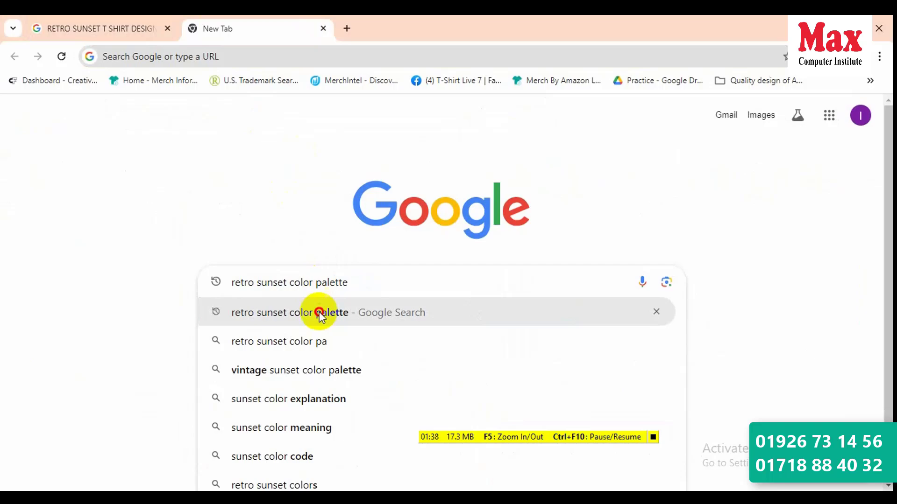
pyautogui.click(319, 313)
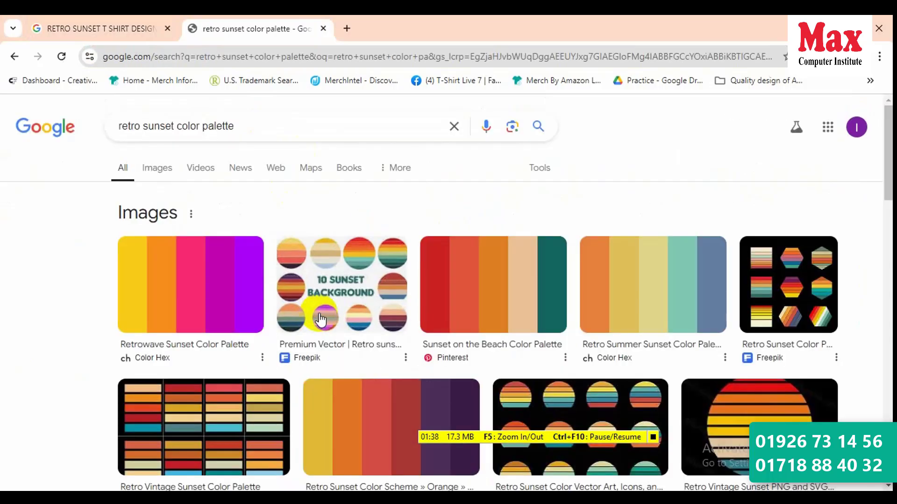
# Look over the palette results, open the preview of the Retrowave Sunset Color Palette from Color Hex and copy its image
pyautogui.scroll(-1, 562, 393)
pyautogui.scroll(-10, 513, 395)
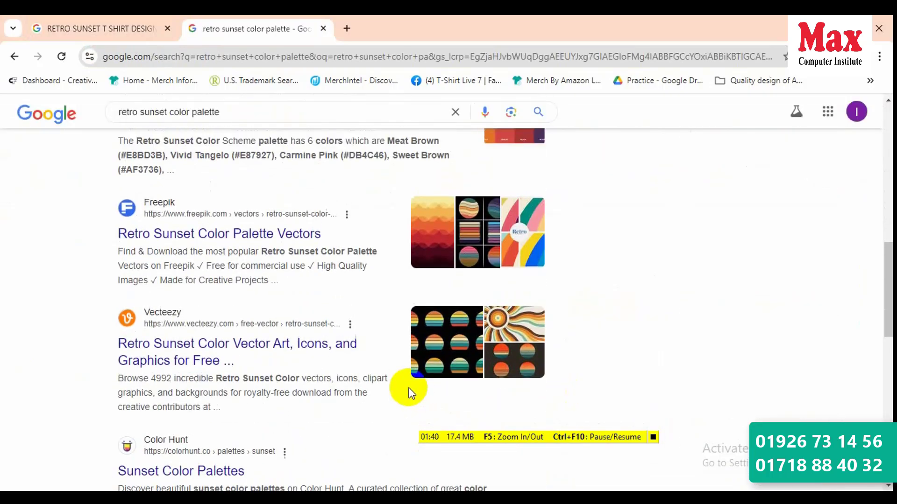
pyautogui.scroll(11, 421, 378)
pyautogui.scroll(-3, 254, 348)
pyautogui.scroll(3, 245, 344)
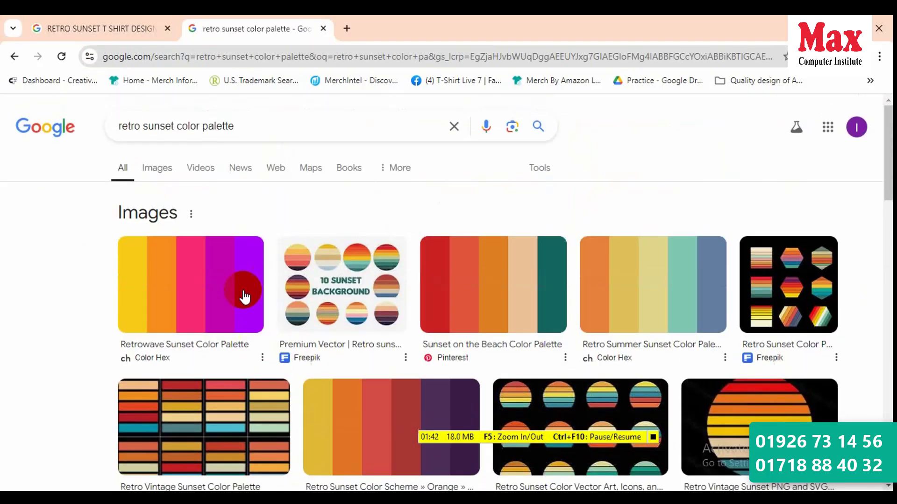
pyautogui.click(211, 301)
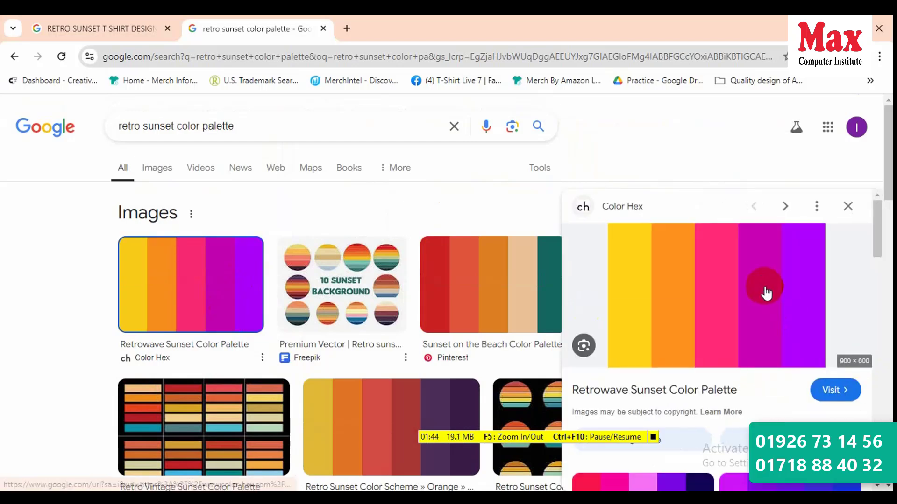
pyautogui.rightClick(762, 290)
pyautogui.click(660, 250)
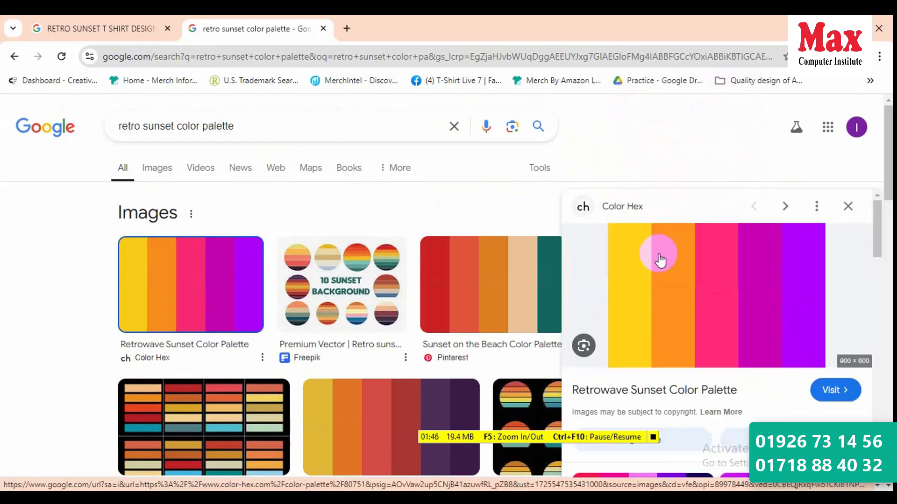
# Switch to Illustrator and move the five-color palette image lower down on the canvas, beside the black artboard
pyautogui.hotkey('alt', 'Tab')
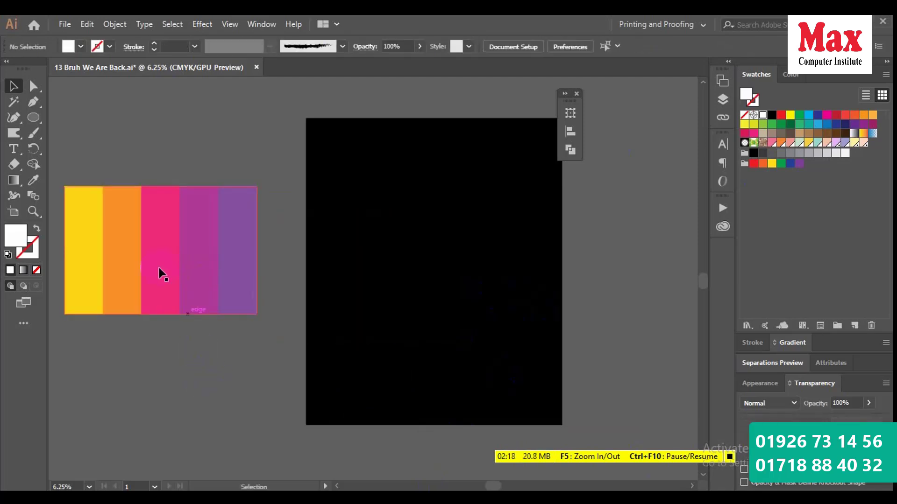
pyautogui.scroll(1, 202, 332)
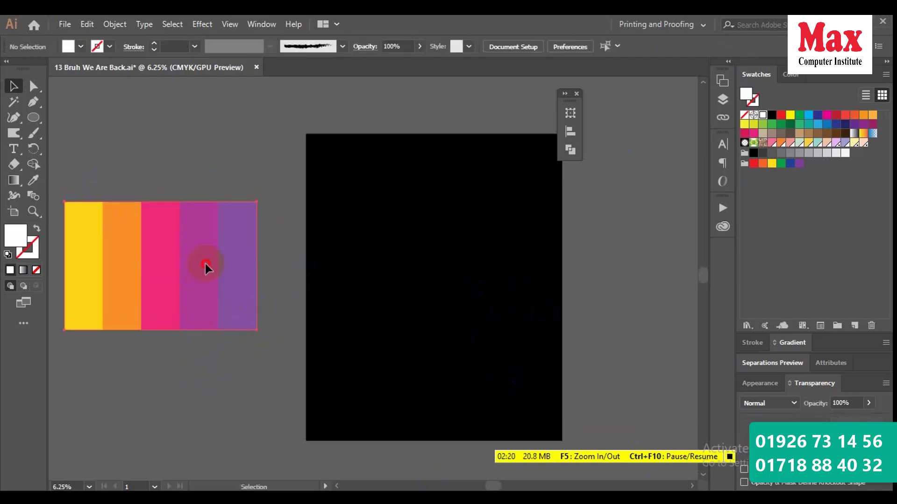
pyautogui.moveTo(206, 263); pyautogui.dragTo(196, 357)
pyautogui.scroll(-4, 208, 340)
pyautogui.scroll(2, 187, 343)
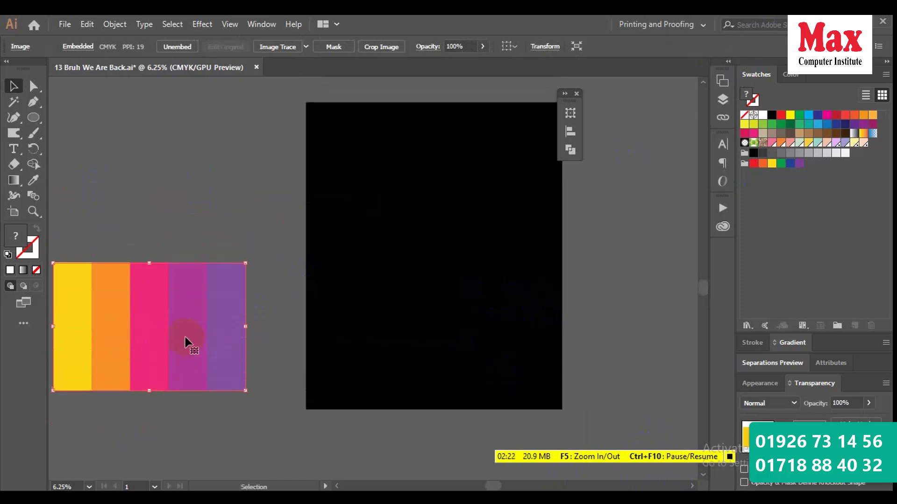
# Draw a wide, thin white rectangle as a horizontal bar across the upper part of the black artboard
pyautogui.scroll(1, 144, 330)
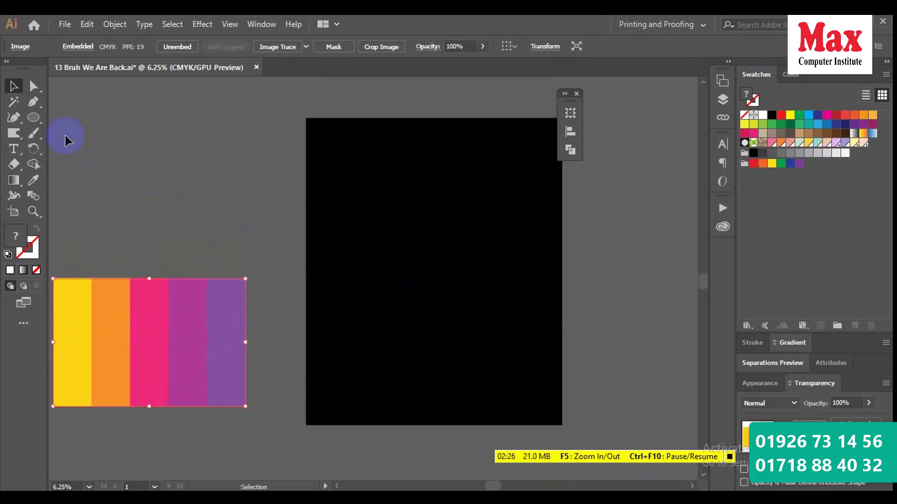
pyautogui.click(32, 121)
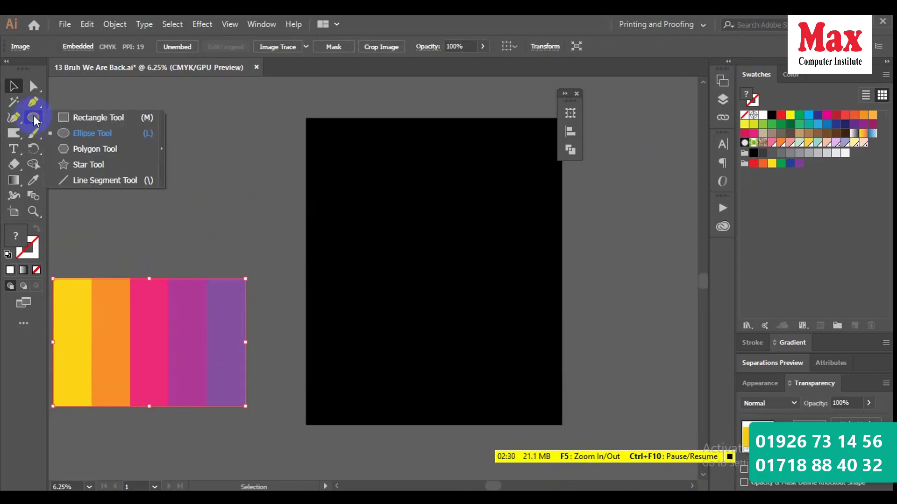
pyautogui.click(74, 115)
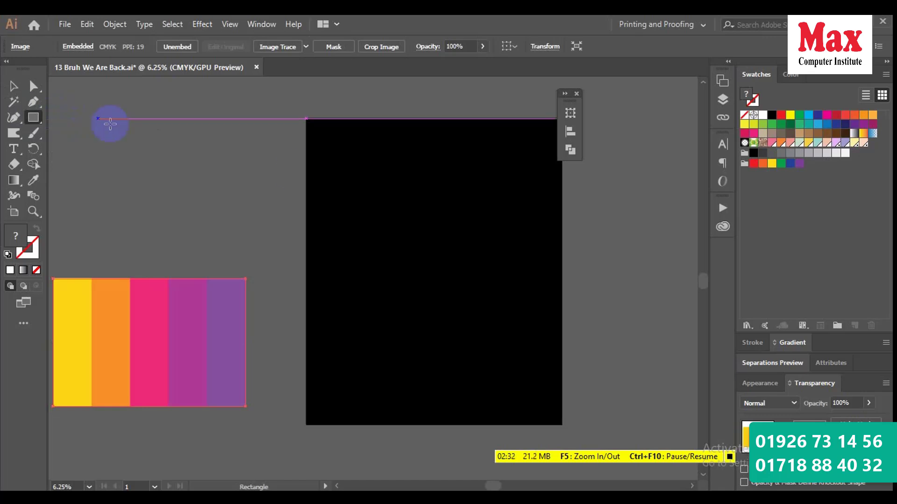
pyautogui.moveTo(326, 171); pyautogui.dragTo(542, 192)
pyautogui.click(13, 86)
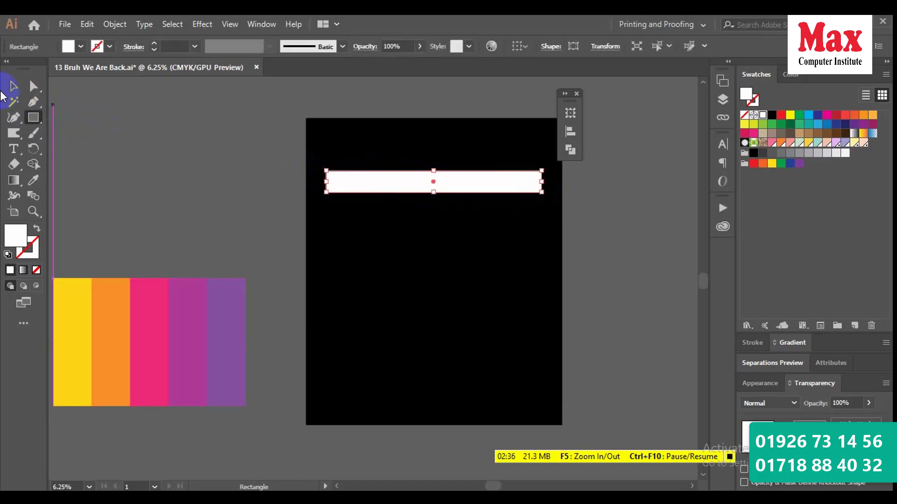
# Copy the white bar straight down twice, leaving narrow gaps, to make a stack of three bars
pyautogui.click(449, 196)
pyautogui.click(448, 179)
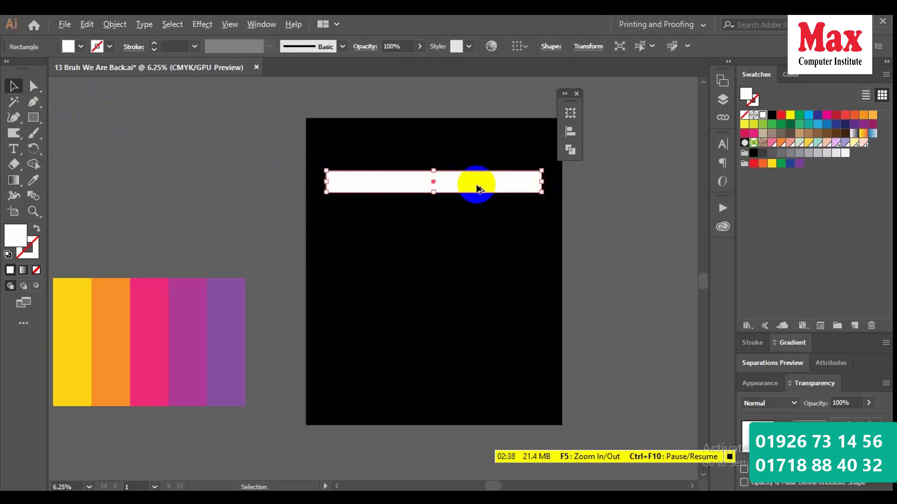
pyautogui.moveTo(472, 186); pyautogui.dragTo(472, 187)
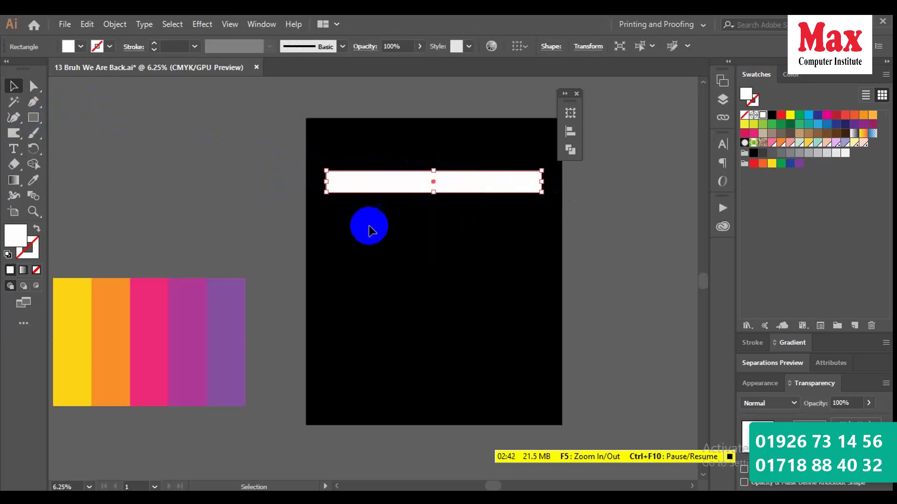
pyautogui.click(401, 207)
pyautogui.click(409, 190)
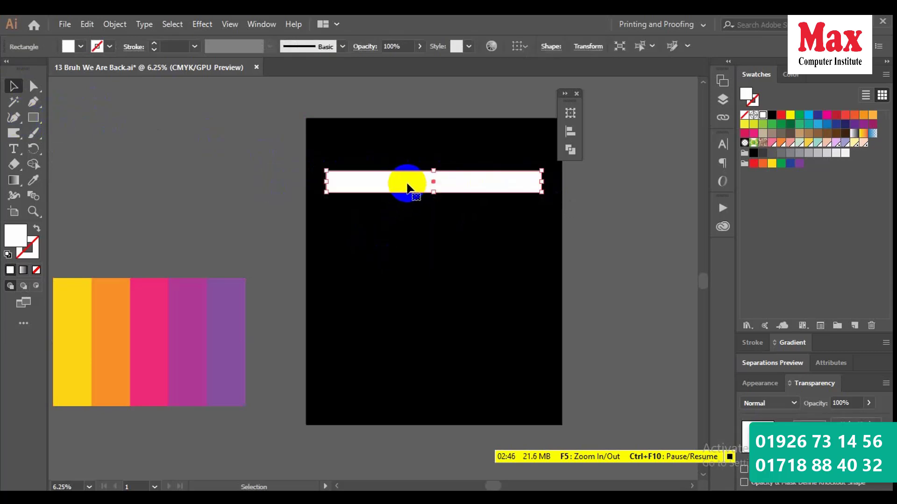
pyautogui.moveTo(407, 187); pyautogui.dragTo(413, 243)
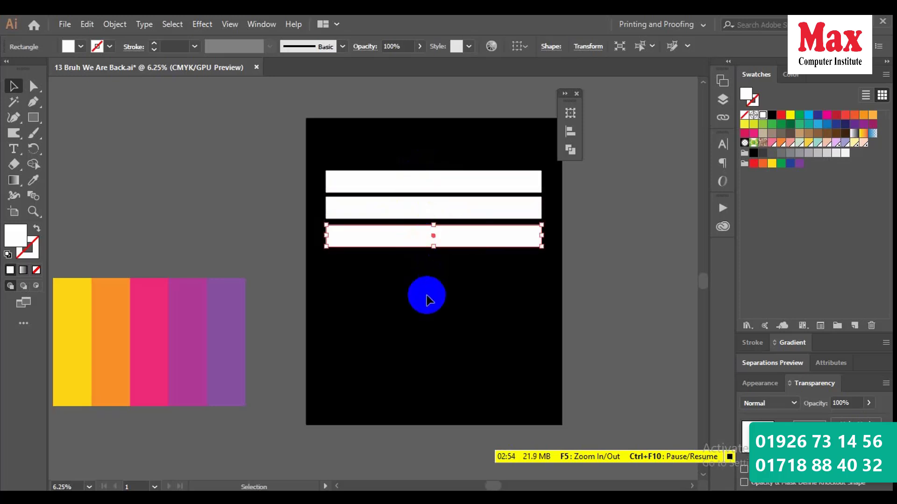
pyautogui.scroll(-1, 426, 299)
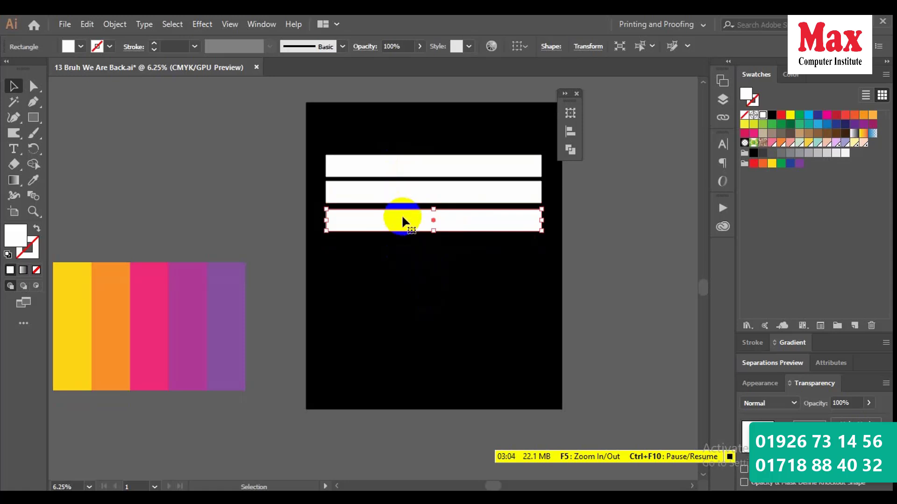
# Repeat the last duplication five times, continuing the stack down the artboard to eight white bars
pyautogui.hotkey('ctrl', 'd')
pyautogui.hotkey('ctrl', 'd')
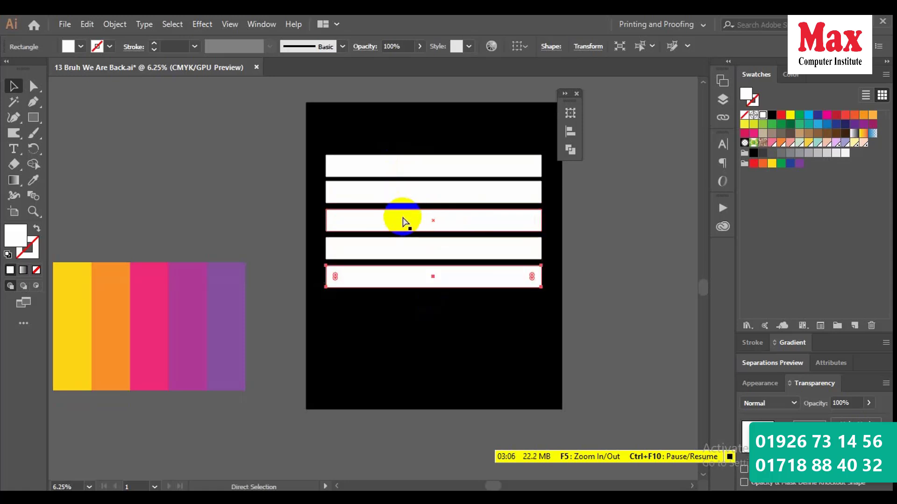
pyautogui.hotkey('ctrl', 'd')
pyautogui.hotkey('ctrl', 'd')
pyautogui.hotkey('ctrl', 'd')
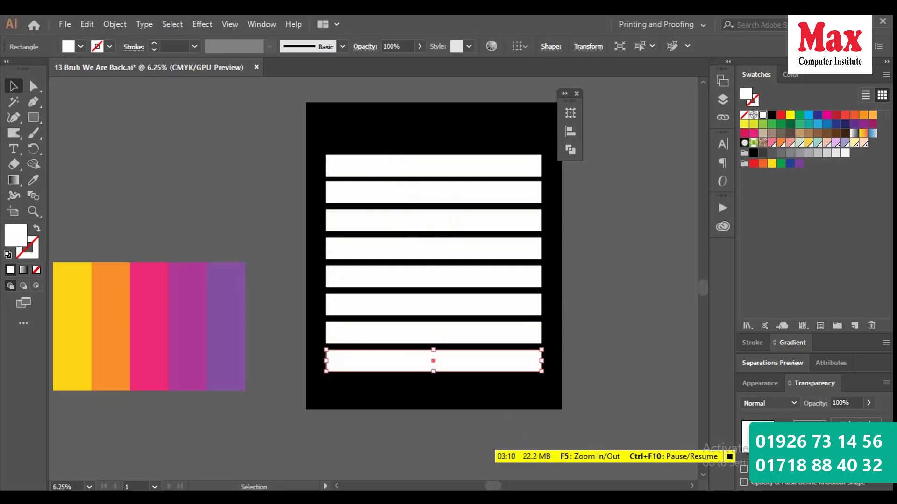
pyautogui.moveTo(492, 485); pyautogui.dragTo(475, 485)
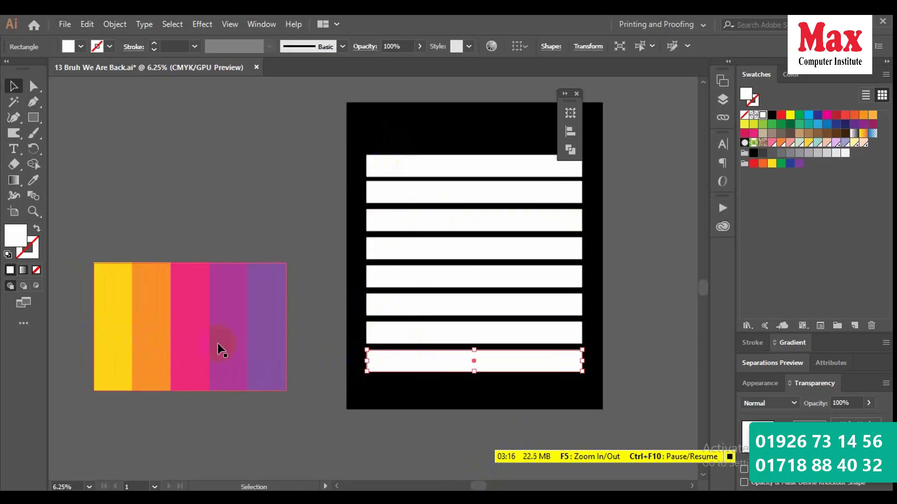
# Delete the three lowest white bars, keeping five on the artboard
pyautogui.click(403, 400)
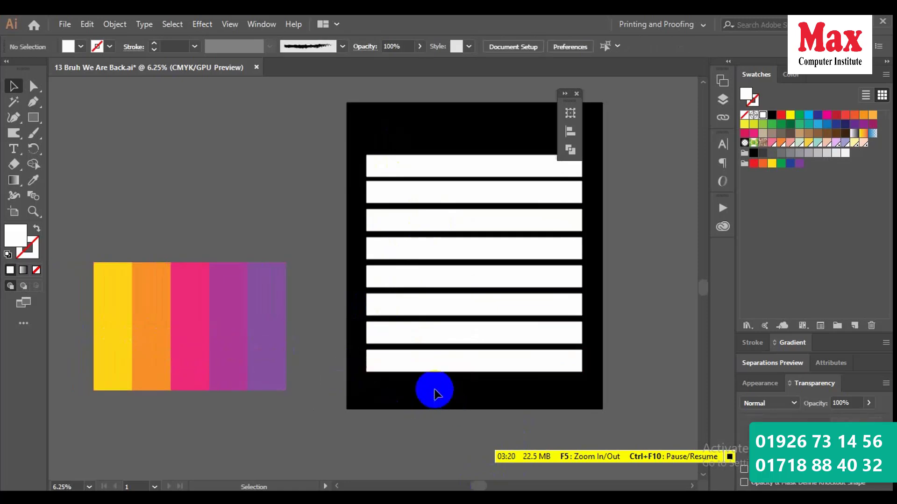
pyautogui.moveTo(434, 391); pyautogui.dragTo(514, 305)
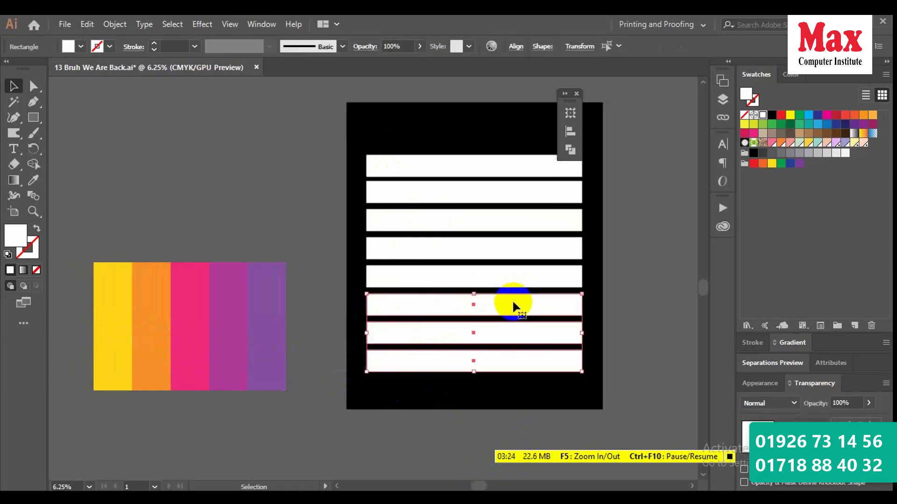
pyautogui.press('Delete')
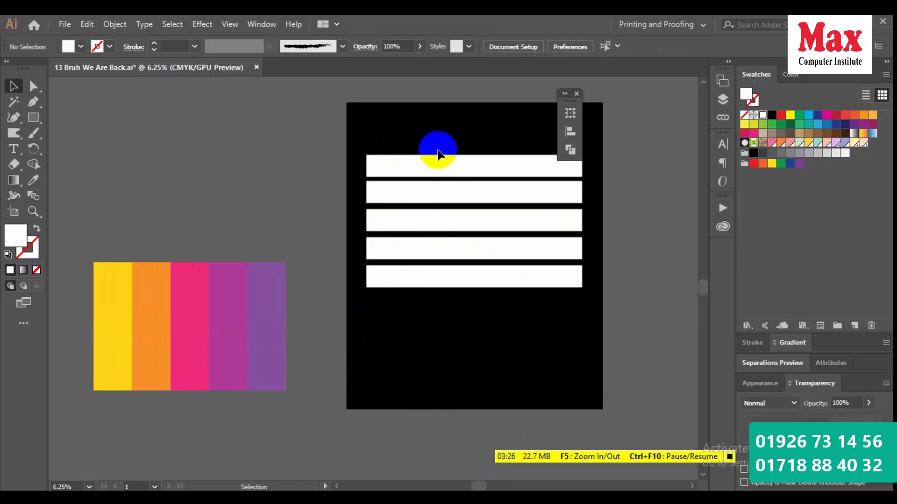
# Select all five white bars and align their centers horizontally
pyautogui.moveTo(432, 111); pyautogui.dragTo(498, 279)
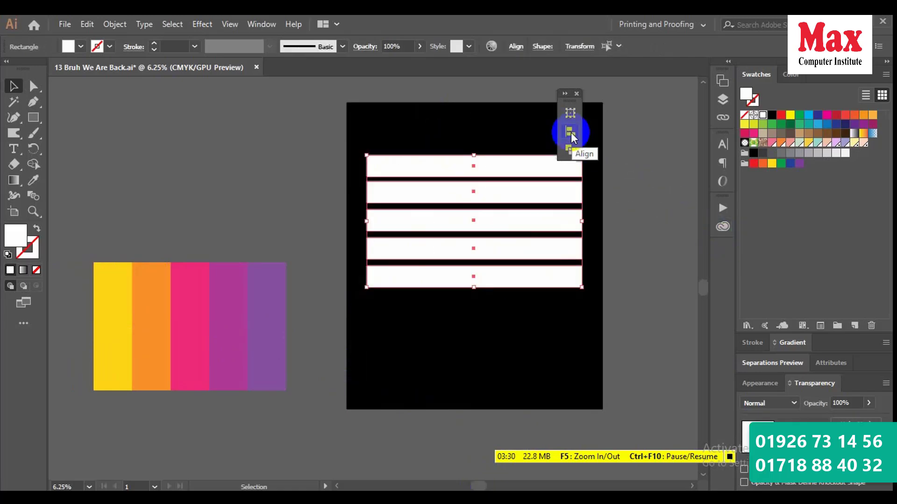
pyautogui.moveTo(566, 103); pyautogui.dragTo(640, 108)
pyautogui.click(640, 130)
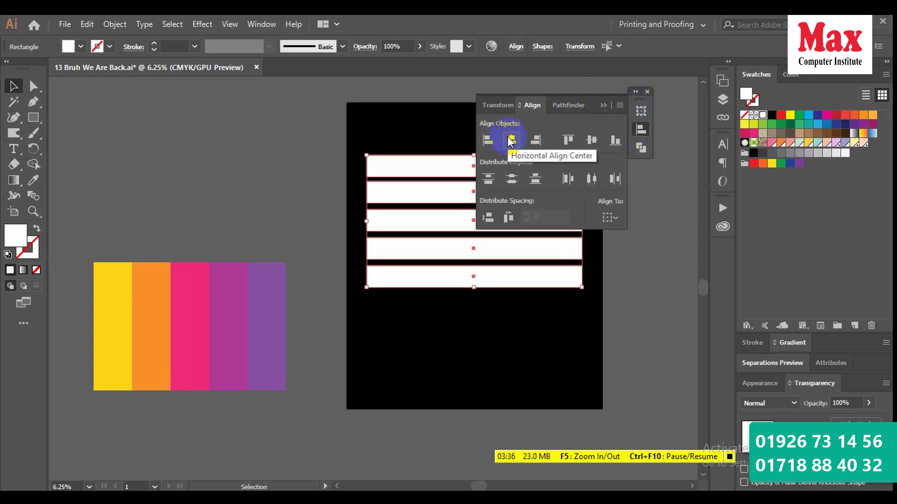
pyautogui.click(610, 217)
pyautogui.click(624, 232)
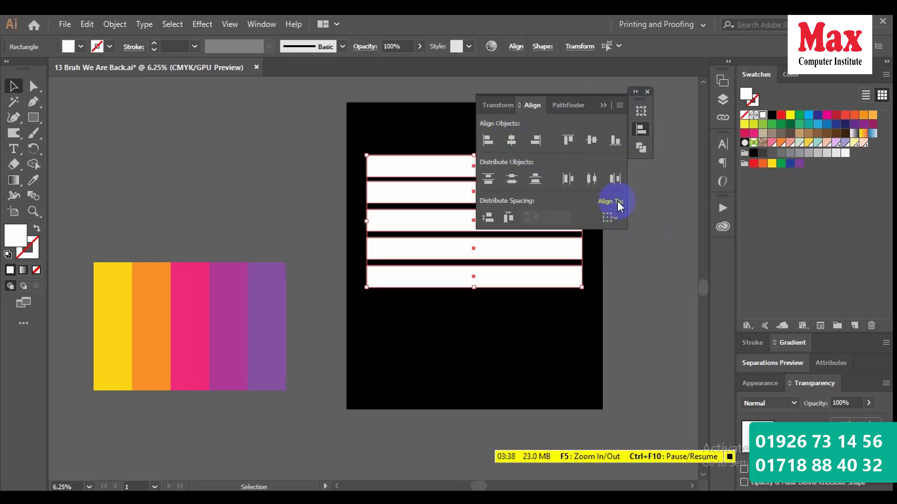
pyautogui.click(511, 140)
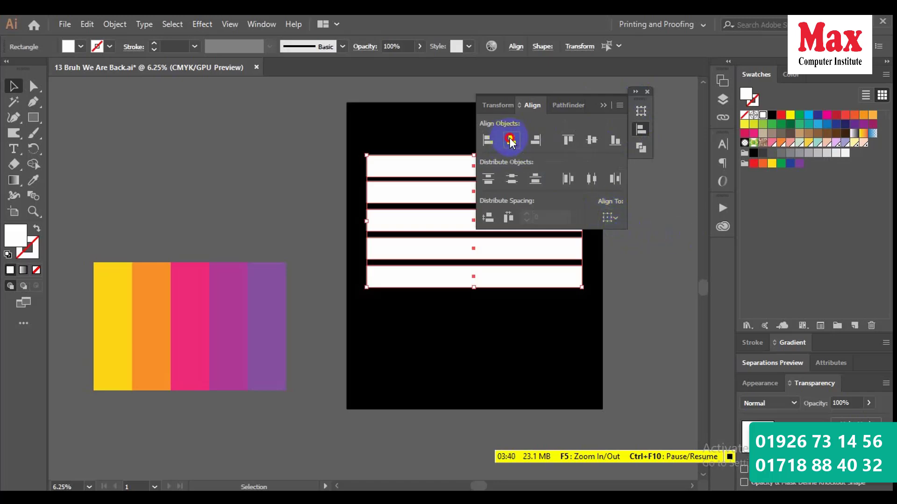
# Distribute the five bars with equal vertical spacing, close the alignment options and deselect the bars
pyautogui.click(486, 218)
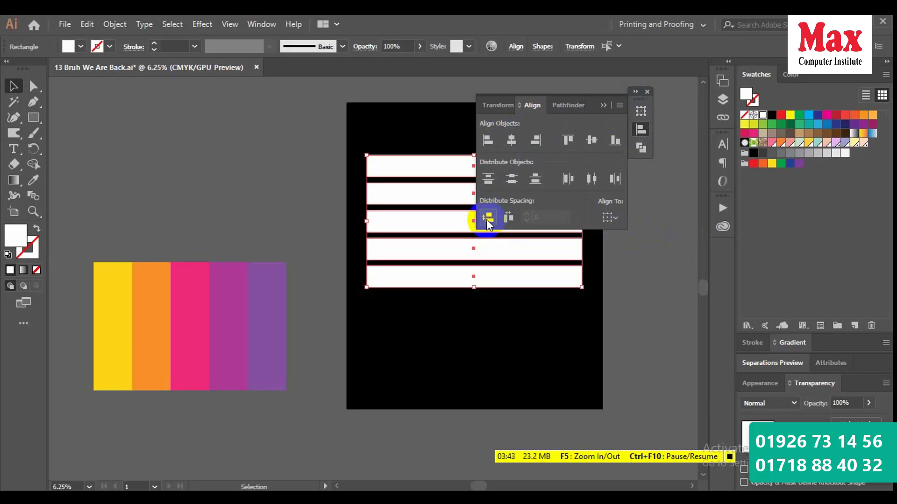
pyautogui.click(603, 106)
pyautogui.click(591, 250)
pyautogui.moveTo(406, 133); pyautogui.dragTo(503, 356)
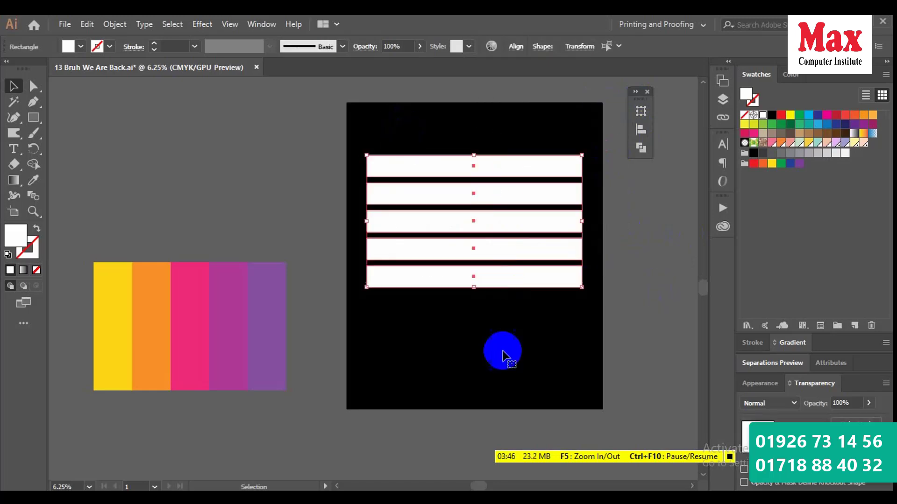
pyautogui.click(450, 310)
pyautogui.click(544, 154)
pyautogui.click(426, 479)
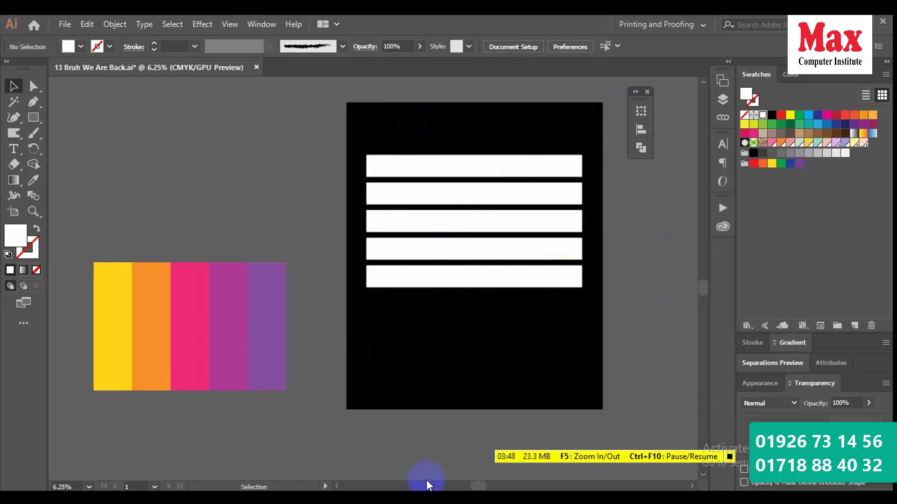
# Fill the top bar with the palette image's yellow using the Eyedropper
pyautogui.click(181, 350)
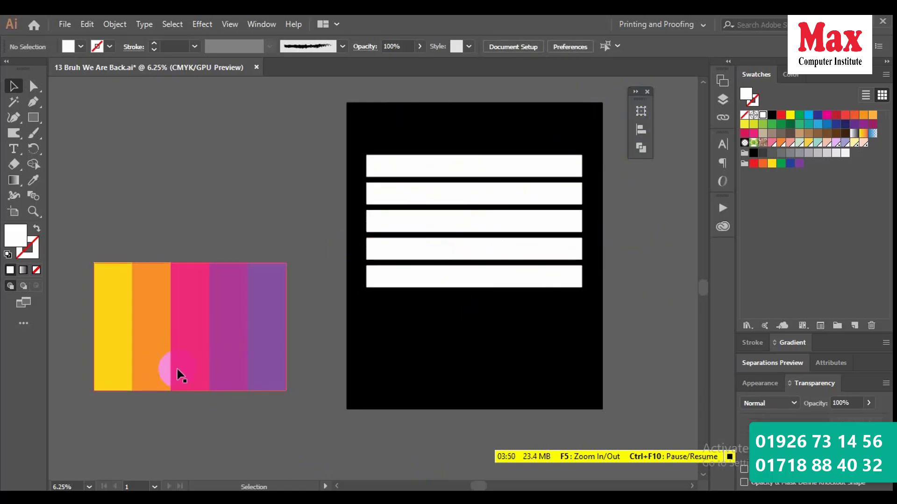
pyautogui.click(402, 169)
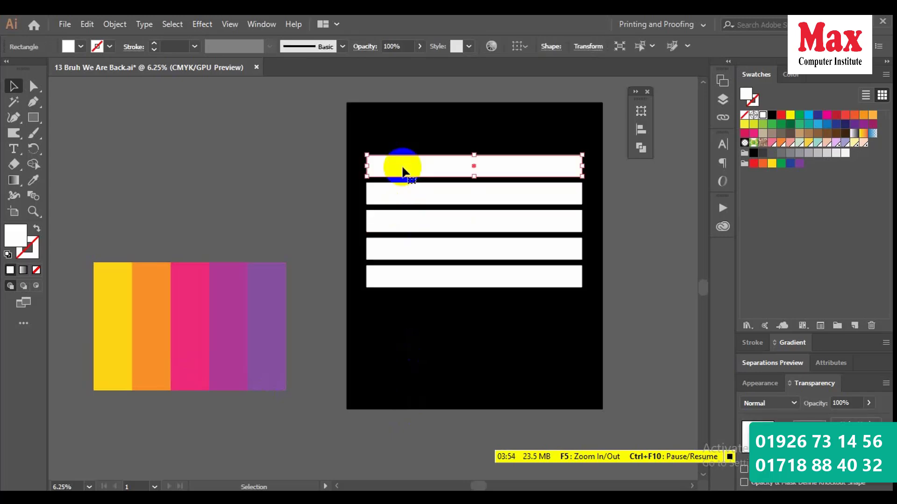
pyautogui.click(33, 181)
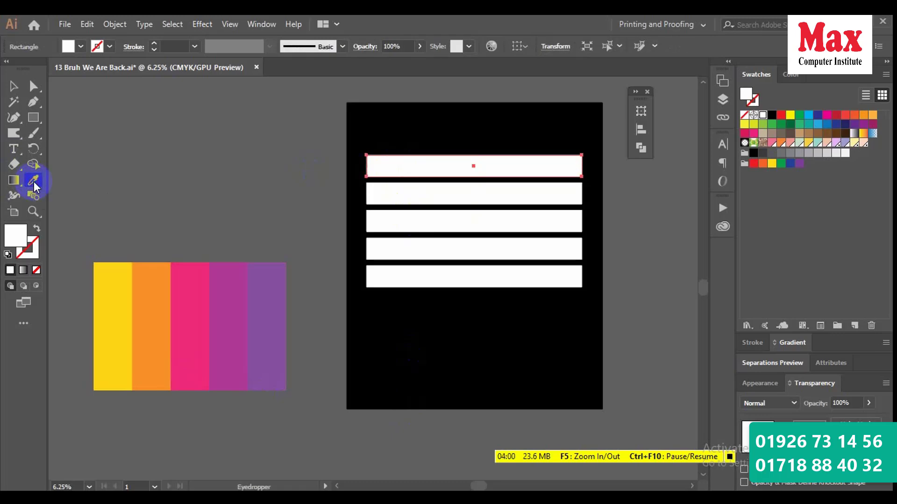
pyautogui.click(122, 294)
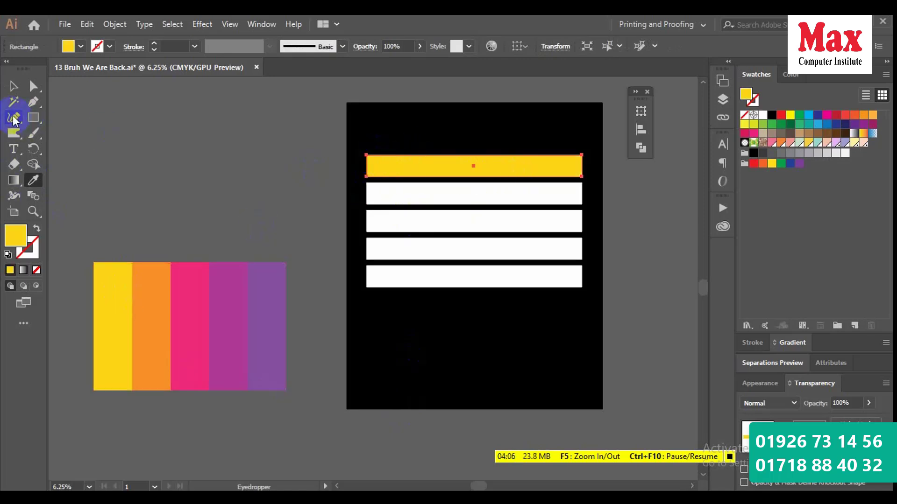
pyautogui.click(14, 86)
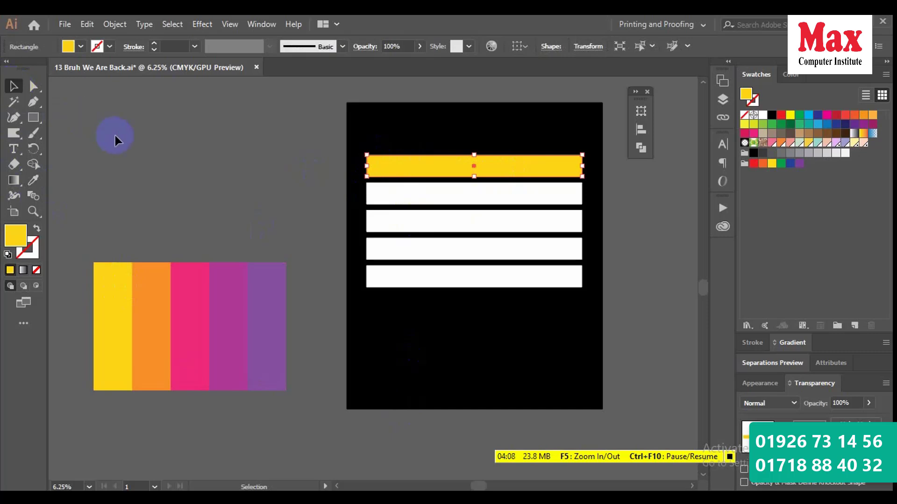
# Fill the second bar with the palette image's orange using the Eyedropper and deselect it
pyautogui.click(402, 193)
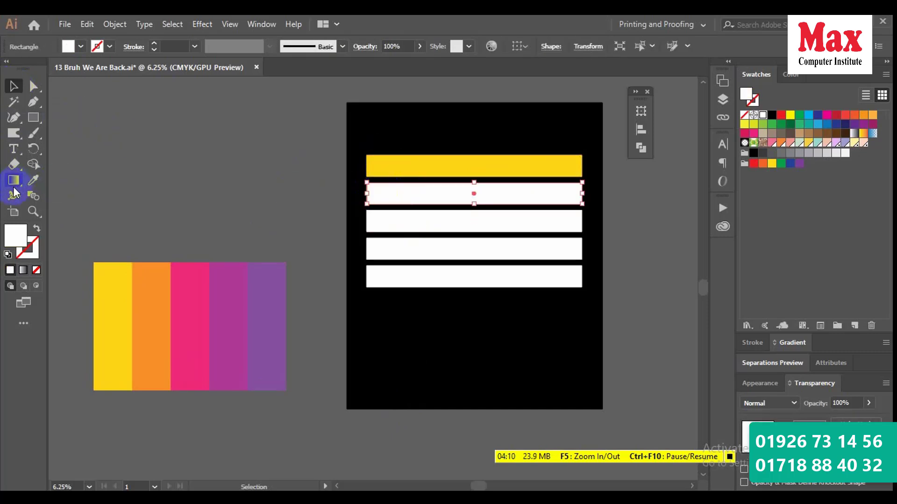
pyautogui.click(33, 183)
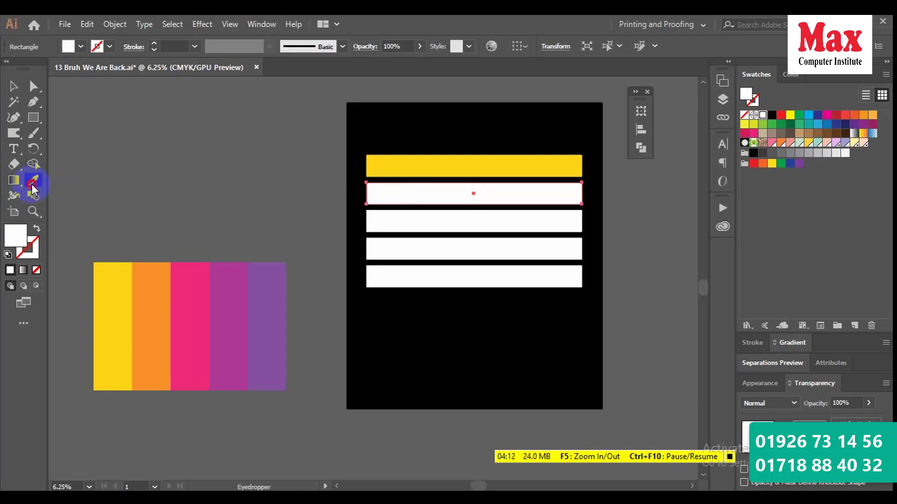
pyautogui.click(157, 296)
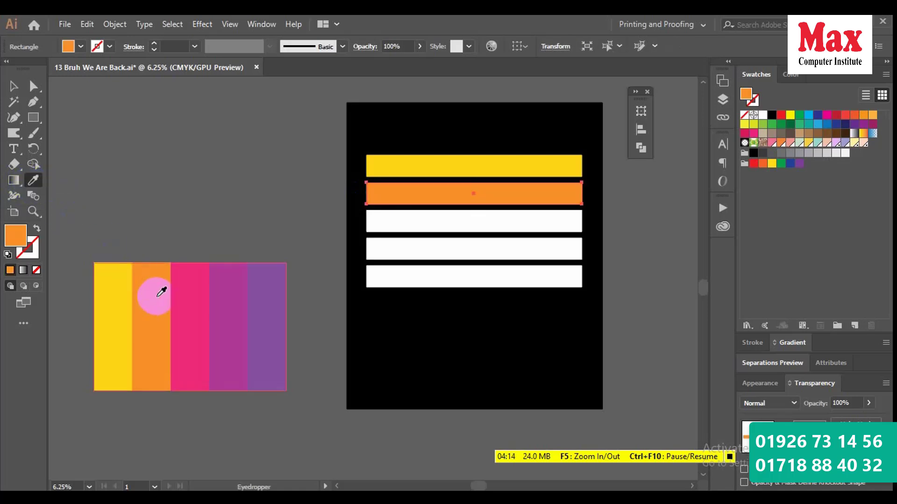
pyautogui.click(14, 86)
pyautogui.click(352, 210)
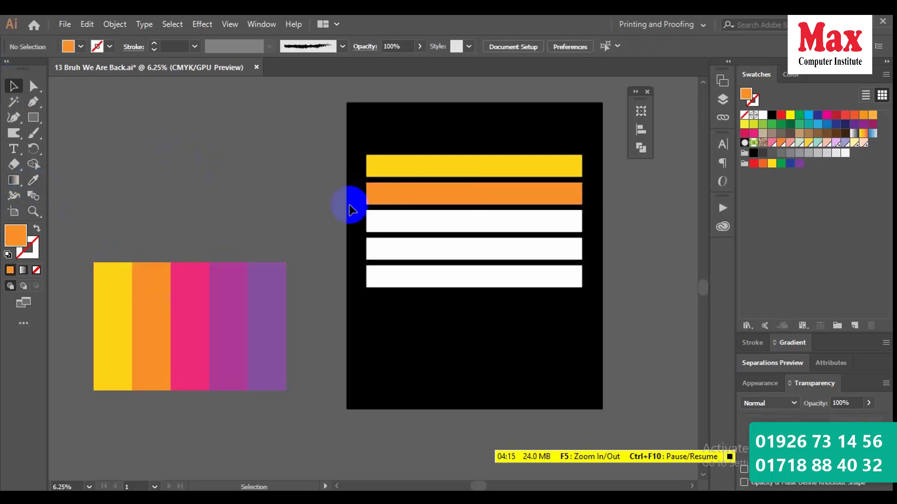
# Fill the third bar with the palette image's pink using the Eyedropper
pyautogui.click(379, 222)
pyautogui.click(33, 180)
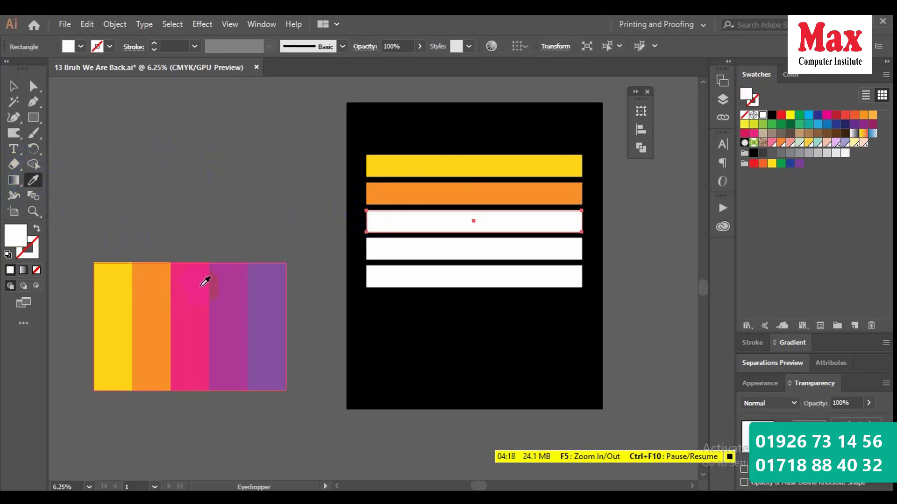
pyautogui.click(205, 281)
pyautogui.click(13, 86)
# Fill the fourth bar with the palette's magenta-purple and the fifth with its violet using the Eyedropper
pyautogui.click(381, 253)
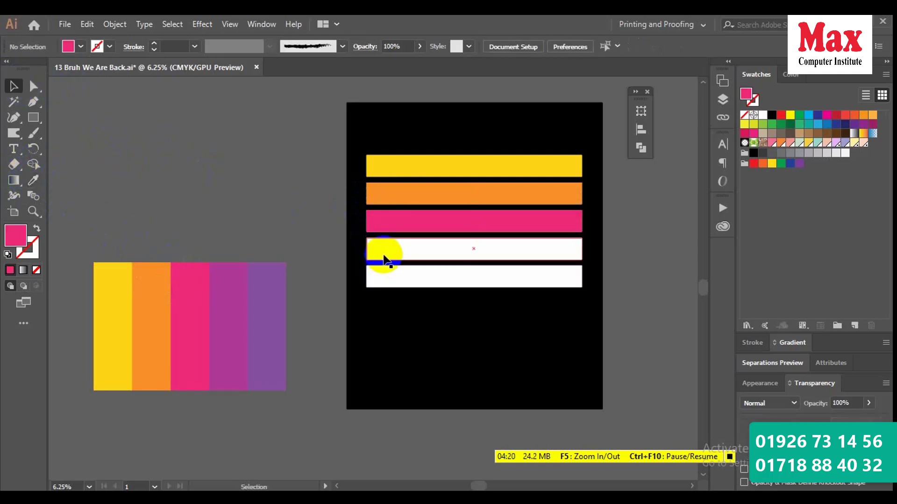
pyautogui.click(33, 180)
pyautogui.click(230, 286)
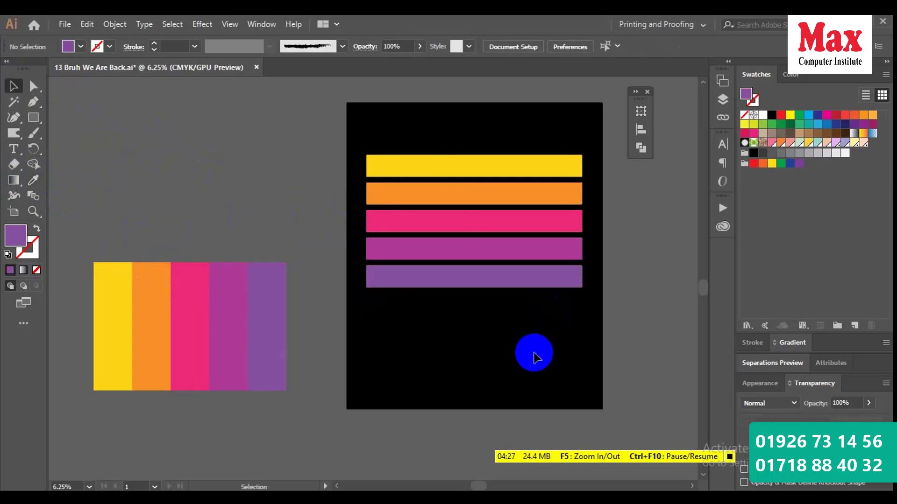
pyautogui.scroll(2, 679, 304)
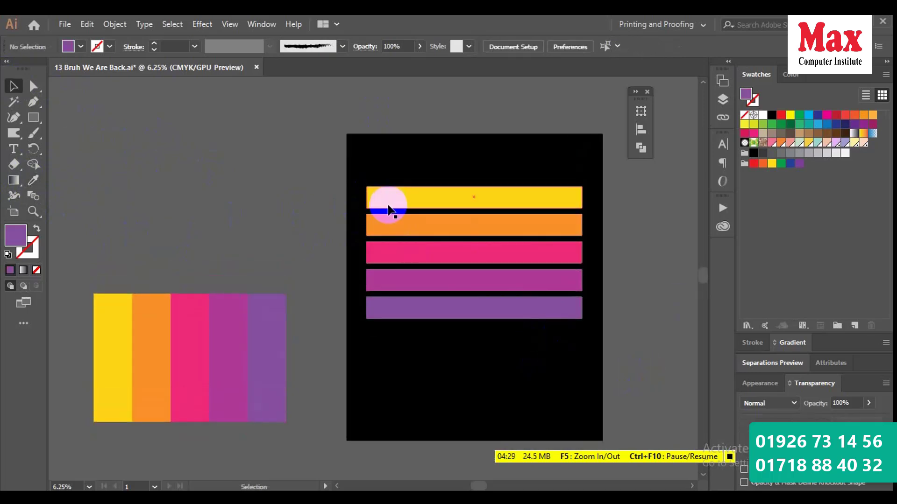
# Group the five coloured bars on the artboard
pyautogui.moveTo(413, 163); pyautogui.dragTo(511, 363)
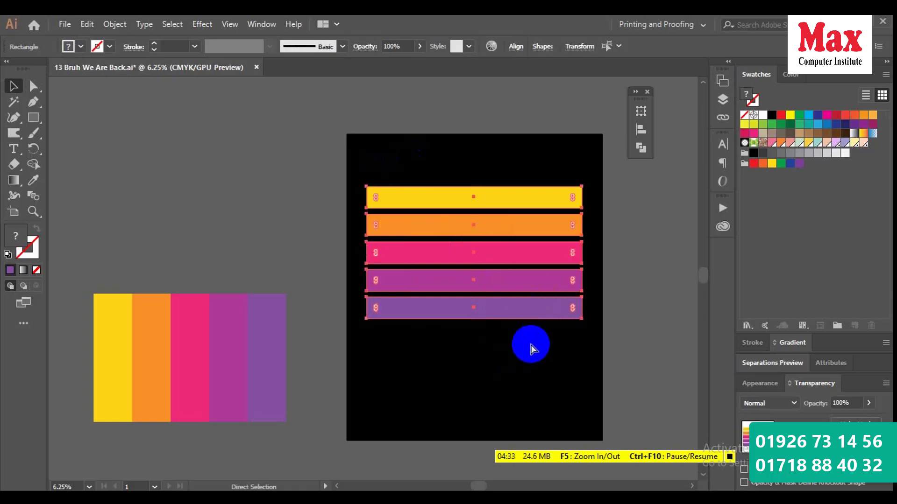
pyautogui.click(528, 354)
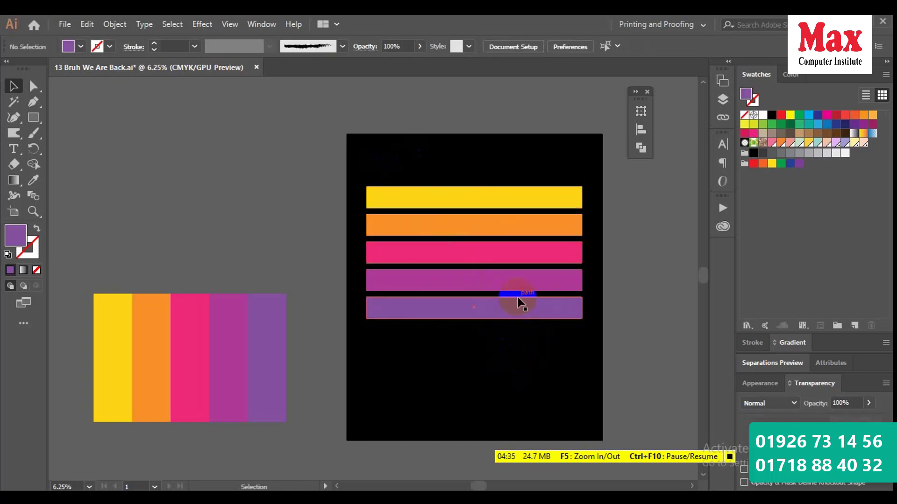
pyautogui.click(516, 304)
pyautogui.click(490, 314)
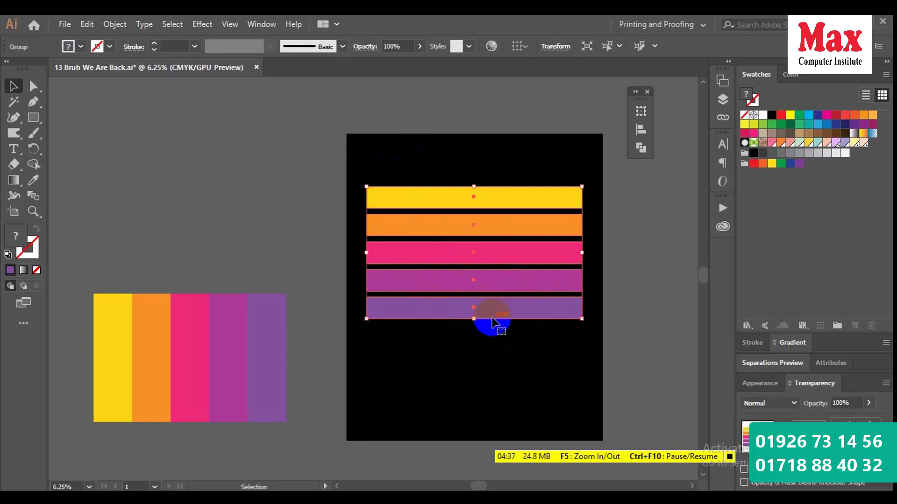
# Place a spare copy of the grouped bars beside the artboard, above the palette image
pyautogui.click(570, 294)
pyautogui.moveTo(570, 295); pyautogui.dragTo(197, 204)
pyautogui.click(267, 207)
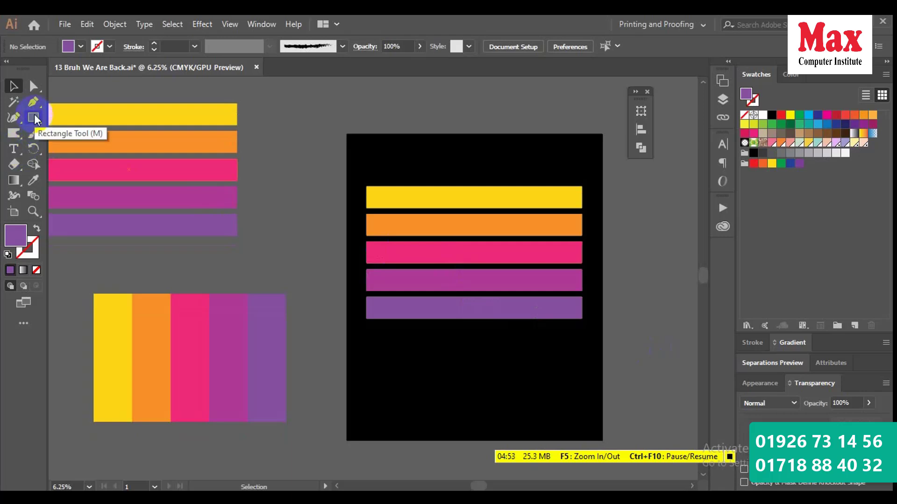
# Draw a circle slightly narrower than the bars over the artboard's lower part with the Ellipse tool and fill it white
pyautogui.moveTo(35, 119); pyautogui.dragTo(82, 135)
pyautogui.scroll(-3, 501, 310)
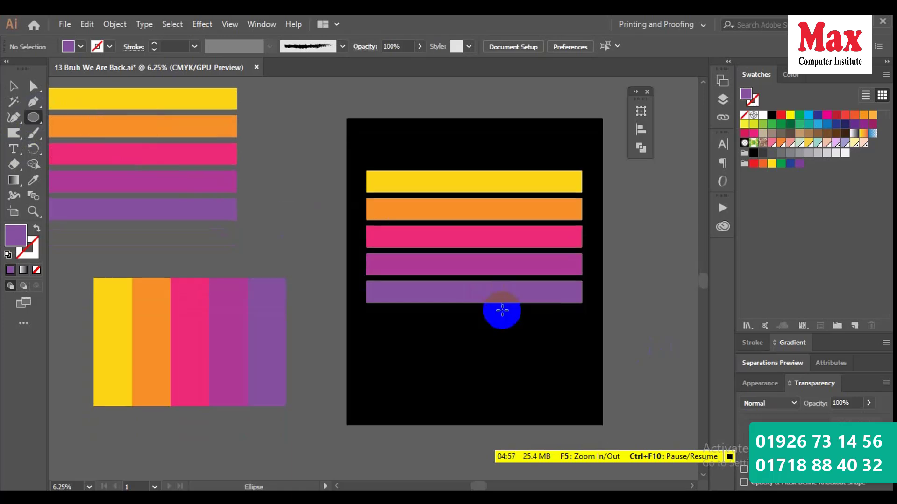
pyautogui.moveTo(452, 286); pyautogui.dragTo(517, 381)
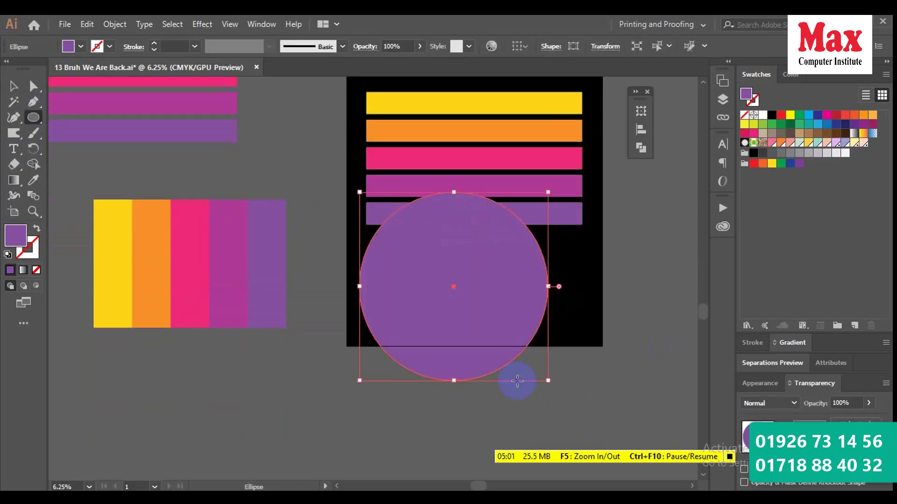
pyautogui.click(763, 114)
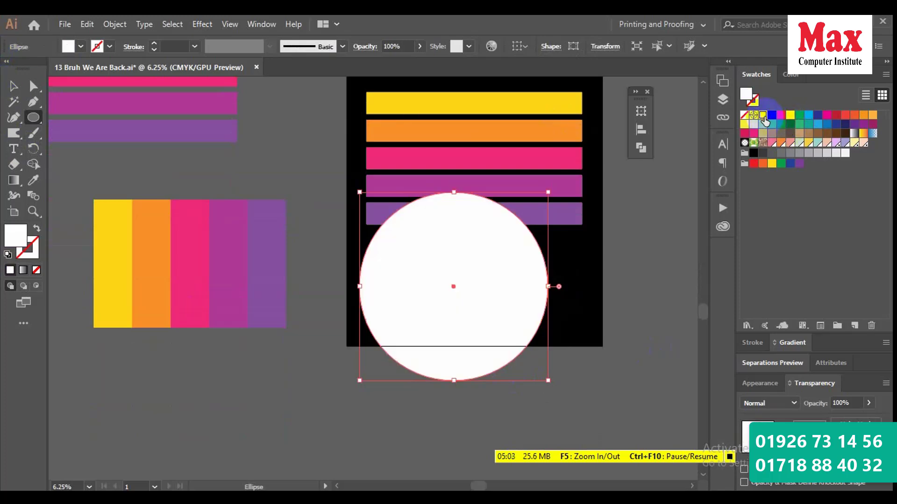
pyautogui.click(14, 86)
pyautogui.click(297, 154)
# Move the white circle up over the bar group so it is horizontally centred on the bars
pyautogui.scroll(4, 511, 316)
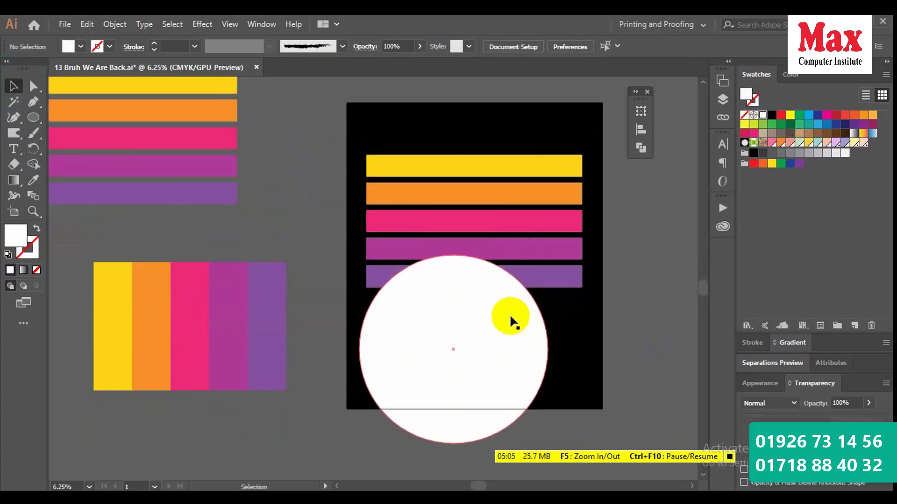
pyautogui.moveTo(506, 386); pyautogui.dragTo(462, 295)
pyautogui.click(626, 352)
pyautogui.hscroll(2, 623, 356)
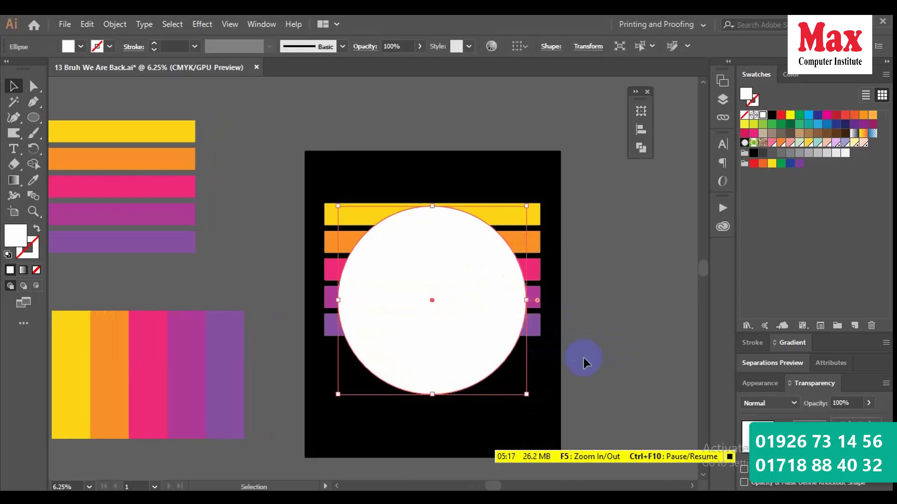
pyautogui.click(548, 352)
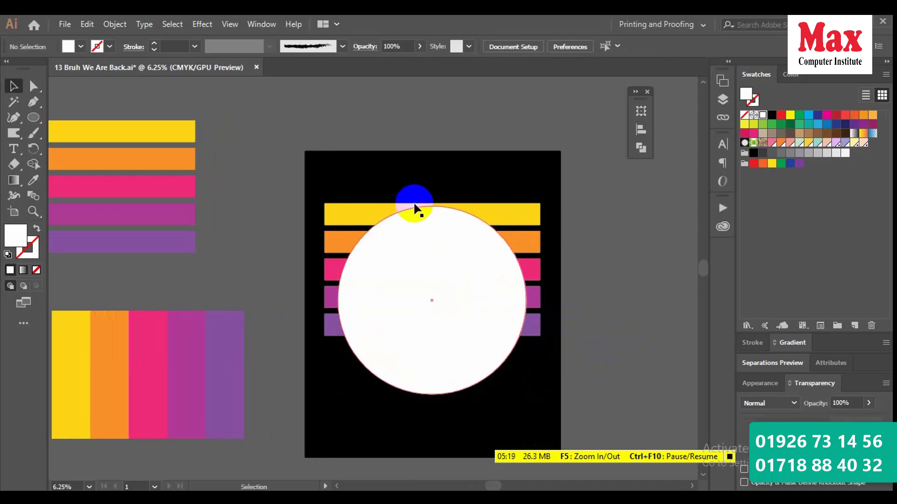
pyautogui.moveTo(414, 203)
pyautogui.mouseDown()
pyautogui.moveTo(411, 186)
pyautogui.moveTo(330, 216)
pyautogui.mouseUp()
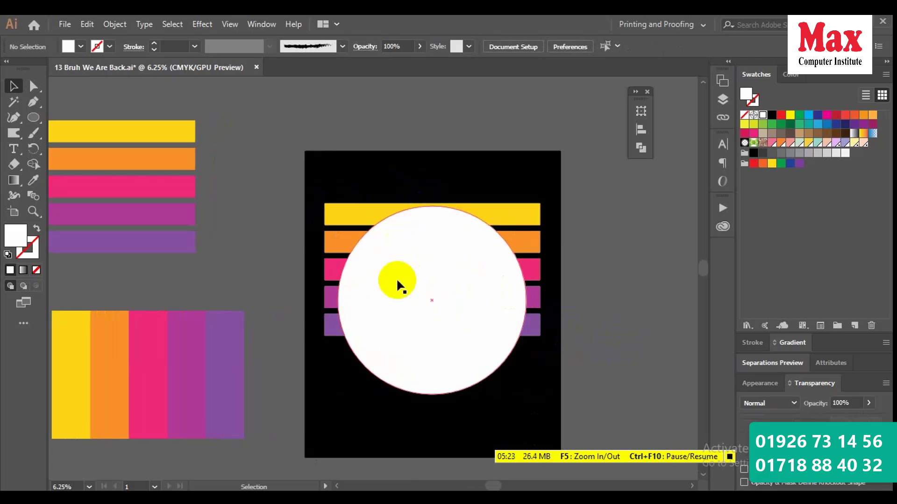
# Align the top edges of the white circle and the bar group
pyautogui.click(401, 164)
pyautogui.moveTo(394, 163); pyautogui.dragTo(453, 260)
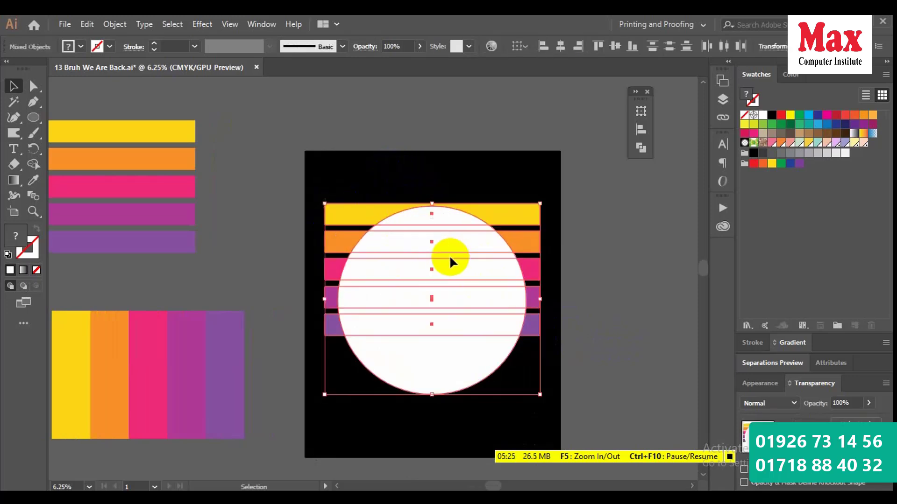
pyautogui.click(641, 129)
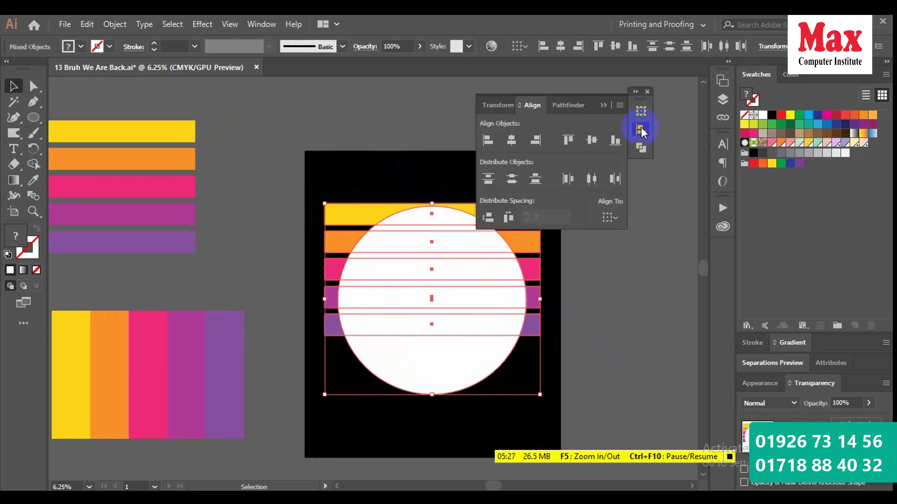
pyautogui.click(567, 140)
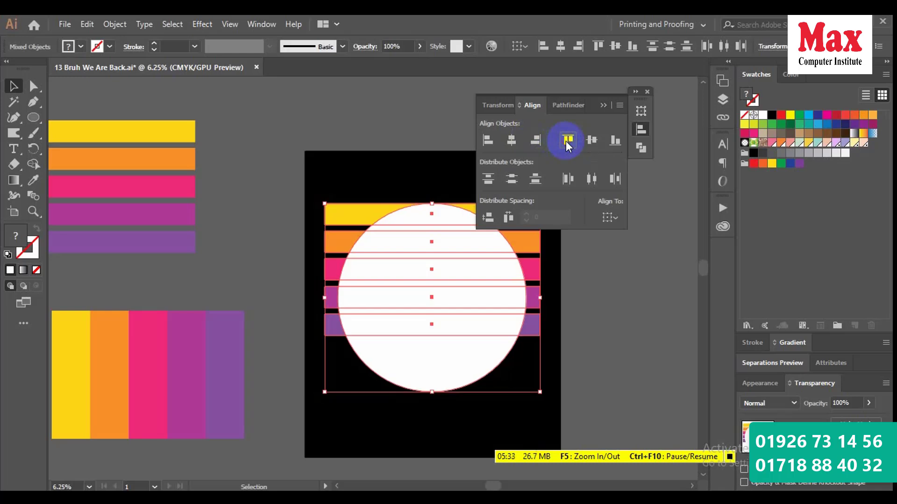
pyautogui.click(624, 299)
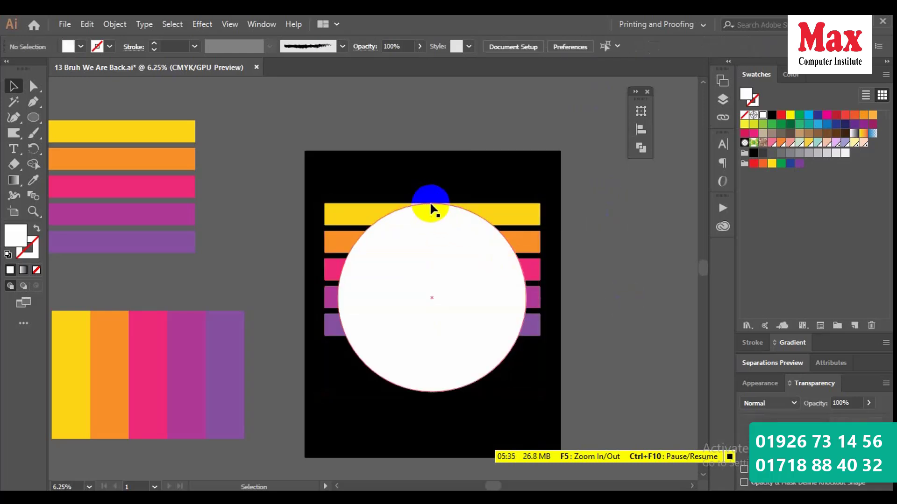
# Make a clipping mask from the circle and the bar group on the artboard
pyautogui.moveTo(335, 156); pyautogui.dragTo(487, 348)
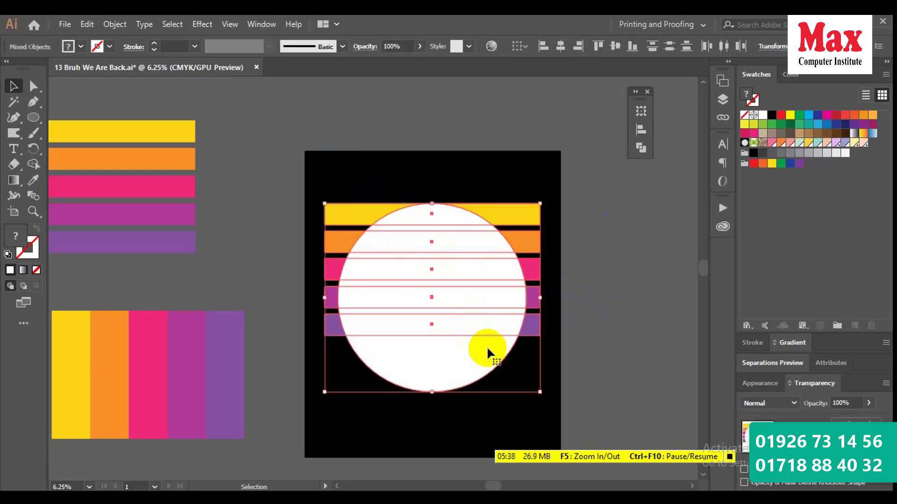
pyautogui.rightClick(464, 240)
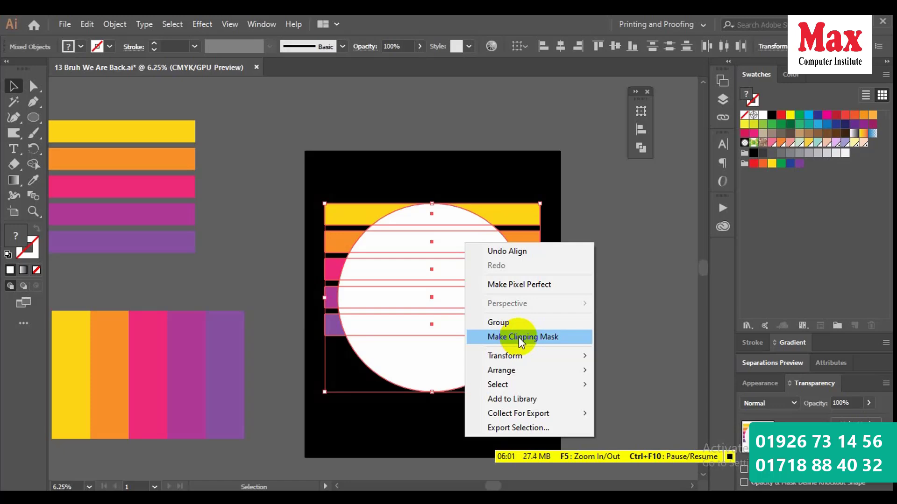
pyautogui.click(522, 342)
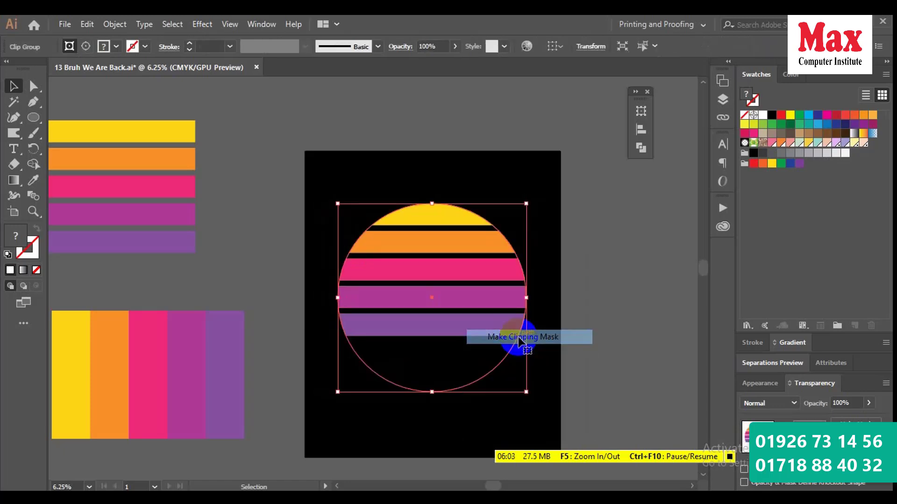
pyautogui.click(607, 363)
pyautogui.scroll(1, 602, 369)
pyautogui.scroll(-1, 601, 371)
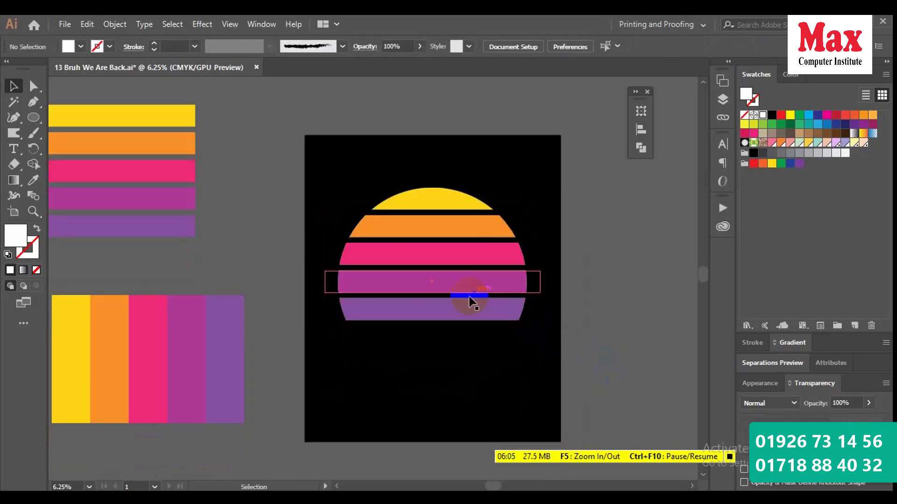
# Move the clipped striped sun off the artboard to the empty area at its upper left
pyautogui.click(473, 306)
pyautogui.click(598, 315)
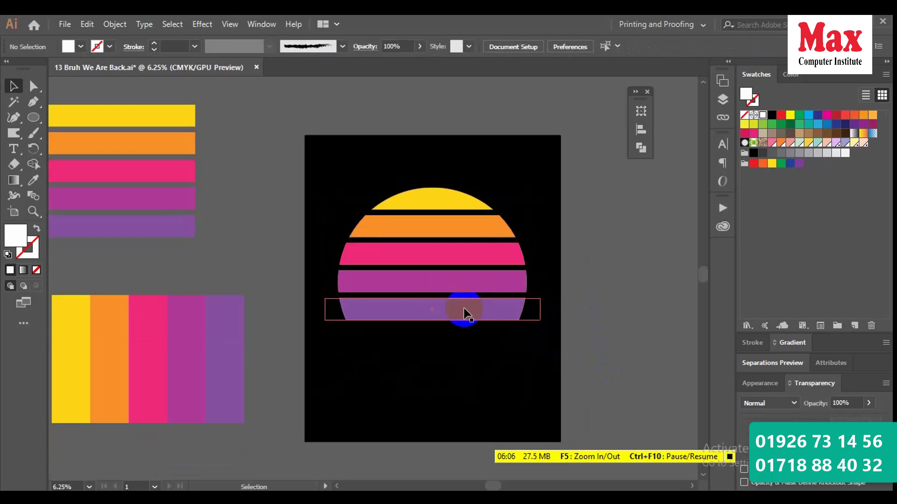
pyautogui.click(385, 307)
pyautogui.scroll(1, 384, 306)
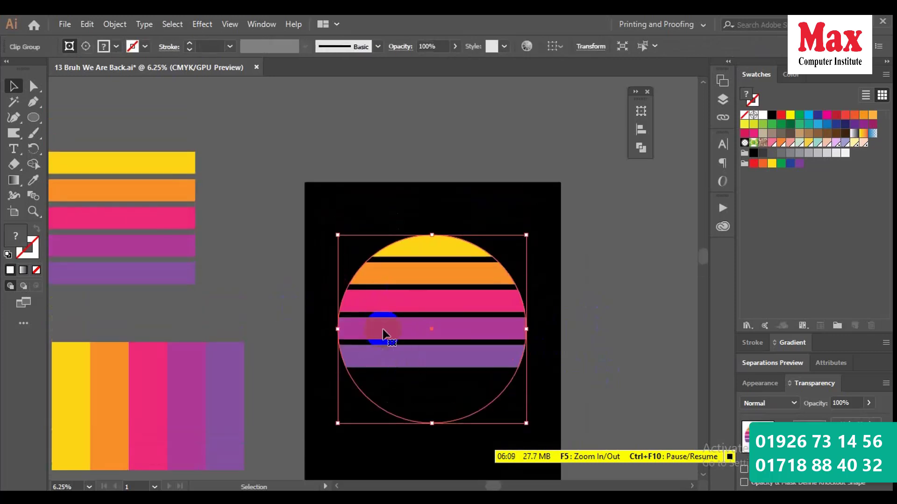
pyautogui.click(603, 277)
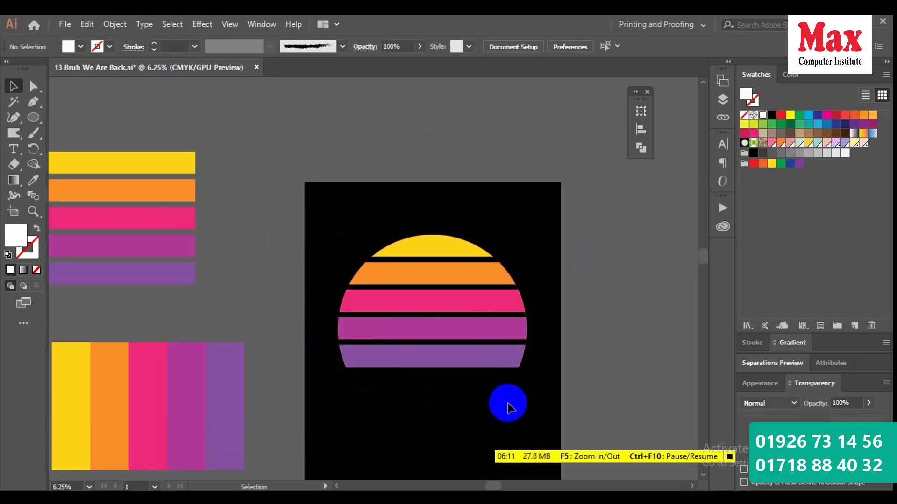
pyautogui.moveTo(445, 360); pyautogui.dragTo(299, 125)
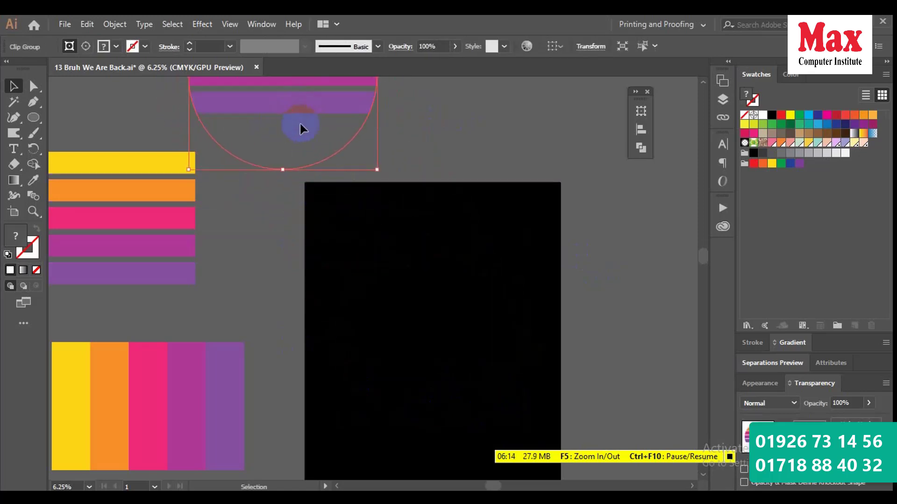
pyautogui.click(437, 158)
pyautogui.scroll(3, 401, 240)
pyautogui.scroll(-2, 281, 229)
# Copy the spare bar group onto the artboard, centred near its upper edge
pyautogui.click(128, 205)
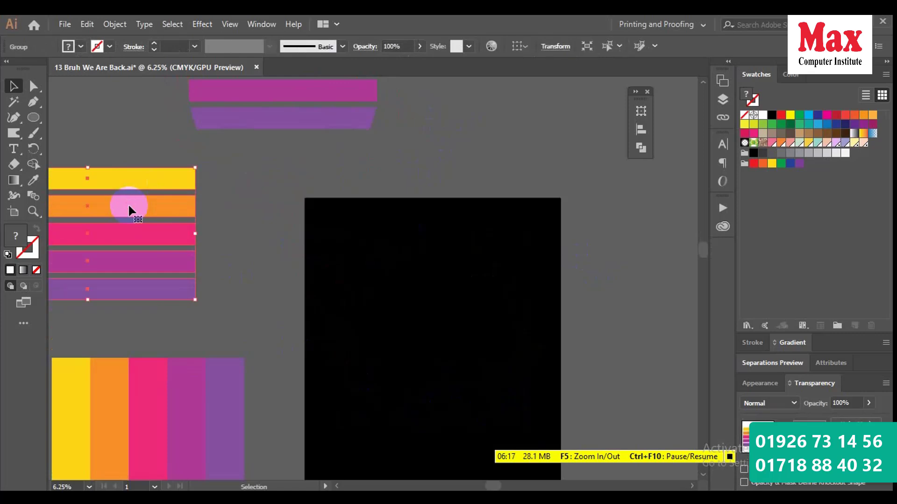
pyautogui.scroll(-2, 129, 209)
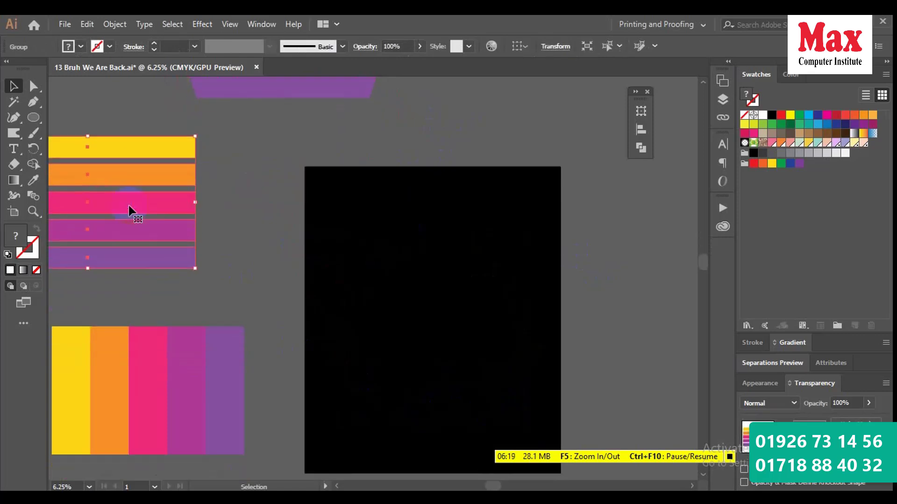
pyautogui.press('alt')
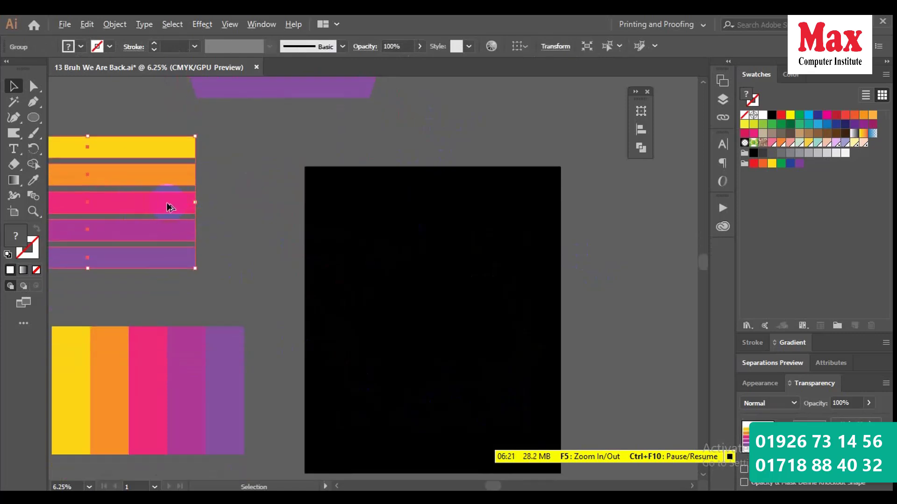
pyautogui.moveTo(162, 205); pyautogui.dragTo(508, 262)
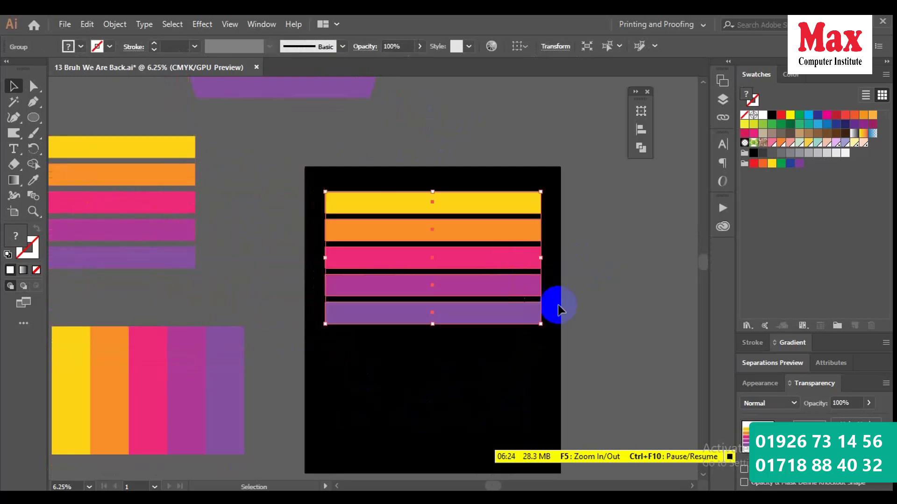
pyautogui.click(596, 324)
pyautogui.scroll(-1, 467, 229)
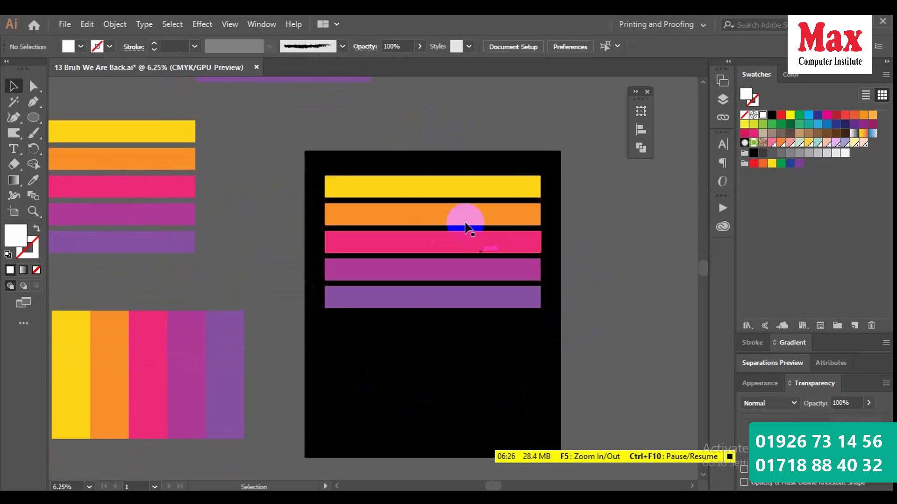
# Ungroup the copied bars on the artboard
pyautogui.click(422, 191)
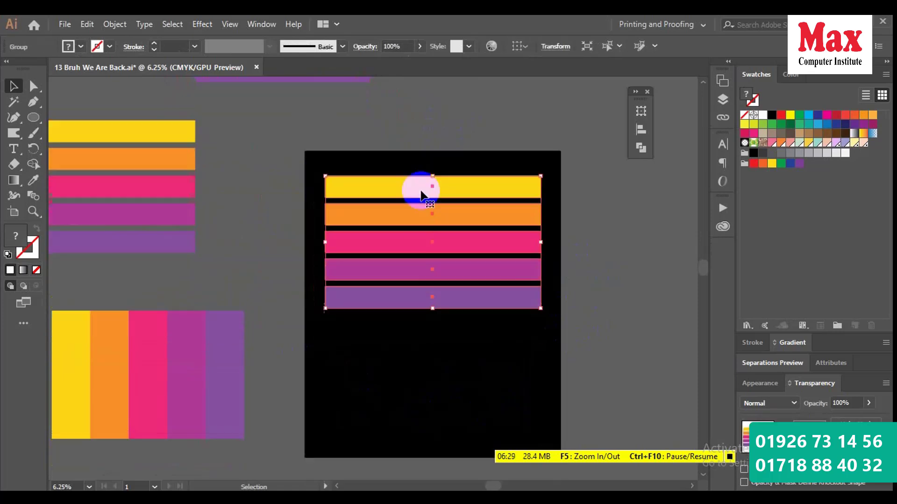
pyautogui.rightClick(409, 179)
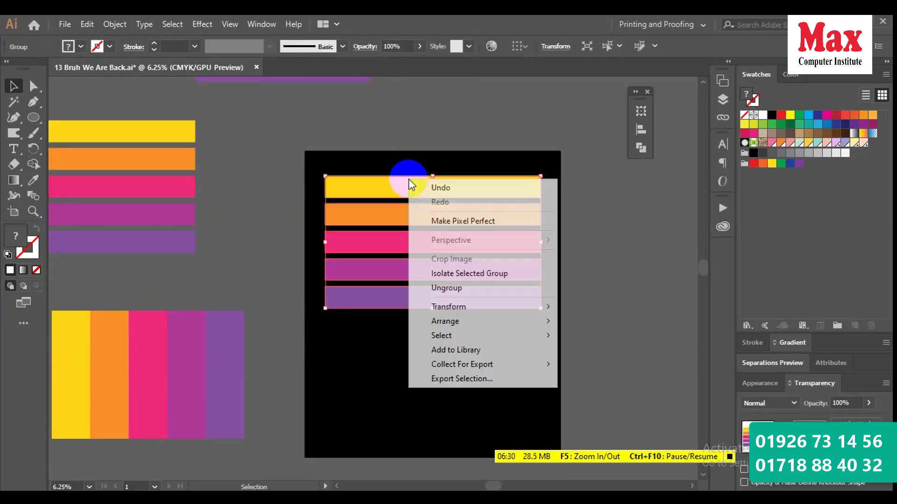
pyautogui.click(455, 288)
pyautogui.click(591, 308)
# Move the orange, pink, magenta and violet bars up to narrow the gaps between them
pyautogui.click(458, 216)
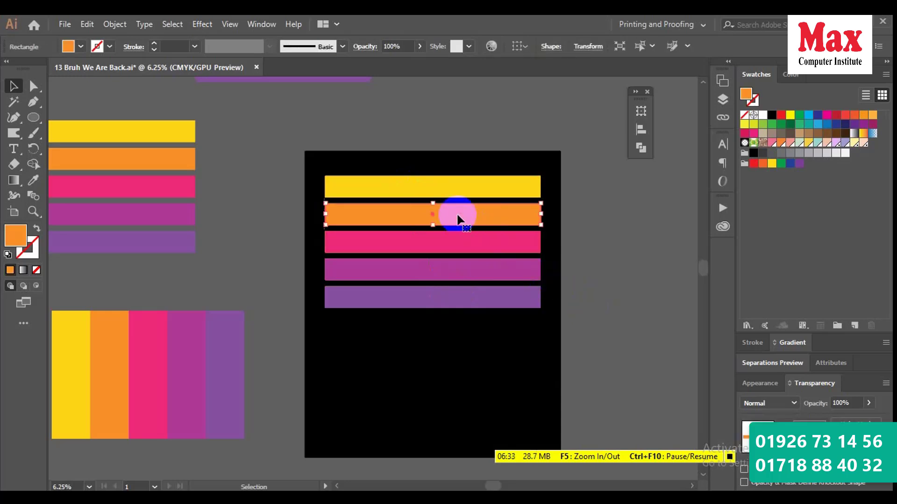
pyautogui.moveTo(458, 221); pyautogui.dragTo(458, 238)
pyautogui.moveTo(458, 270)
pyautogui.mouseDown()
pyautogui.moveTo(458, 263)
pyautogui.moveTo(456, 283)
pyautogui.mouseUp()
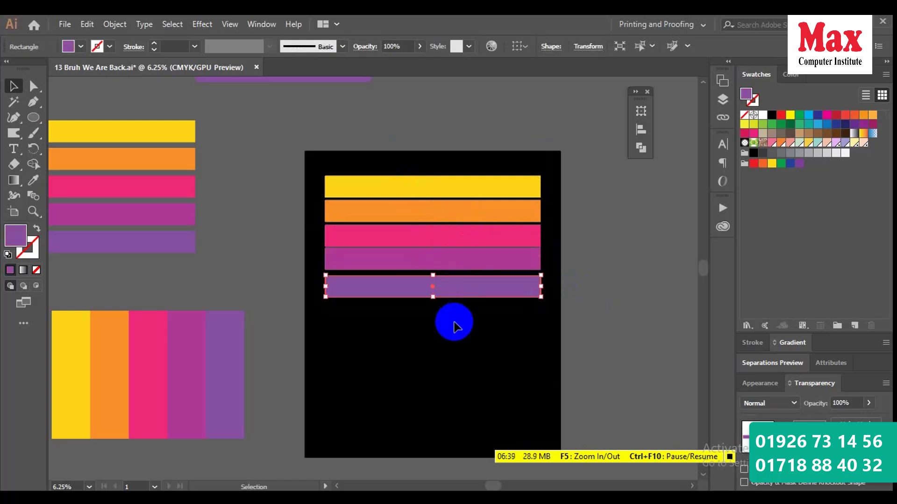
# Distribute the vertical spacing evenly between the five bars on the artboard
pyautogui.moveTo(437, 201); pyautogui.dragTo(472, 304)
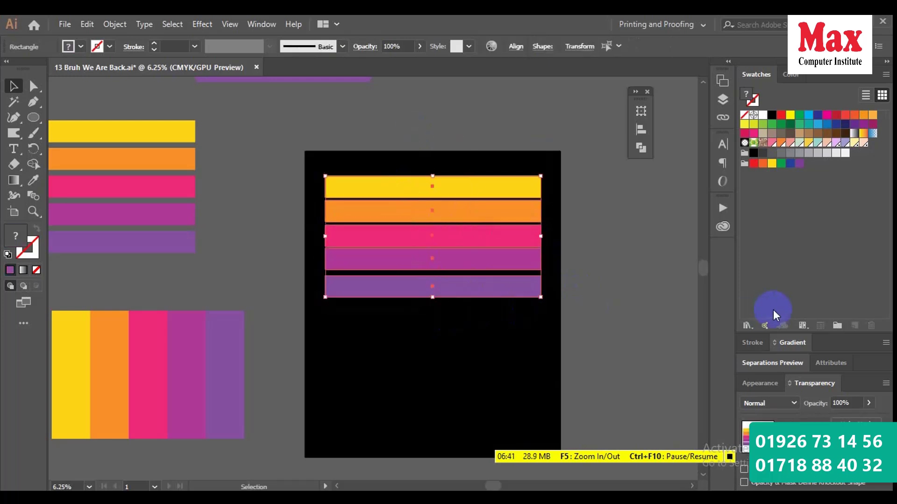
pyautogui.click(641, 130)
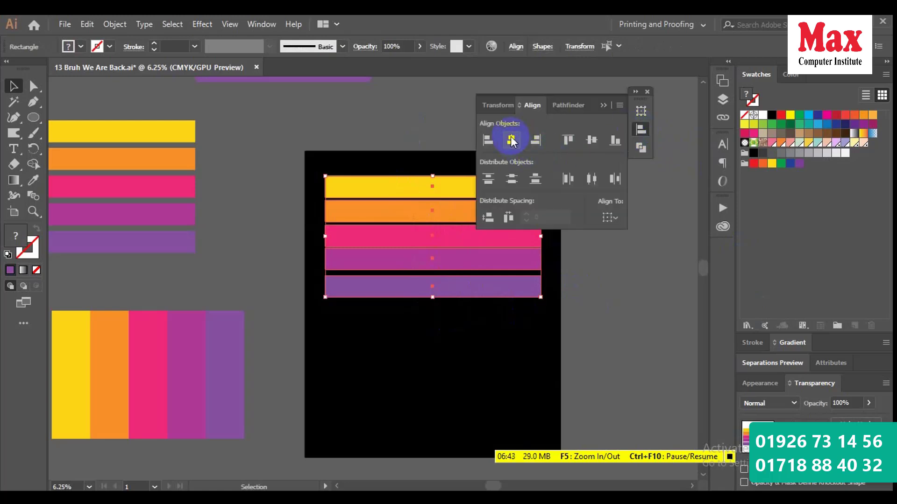
pyautogui.click(487, 218)
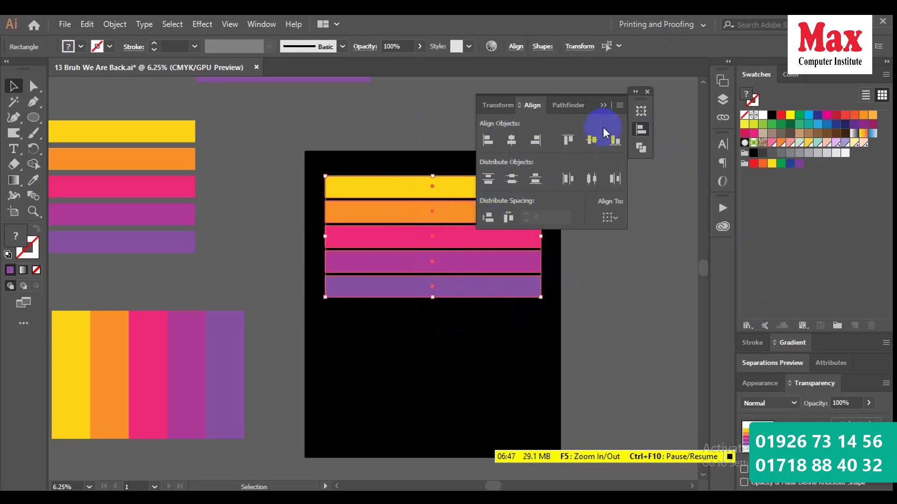
# Duplicate the five bars on the artboard directly below the originals
pyautogui.click(603, 105)
pyautogui.click(516, 345)
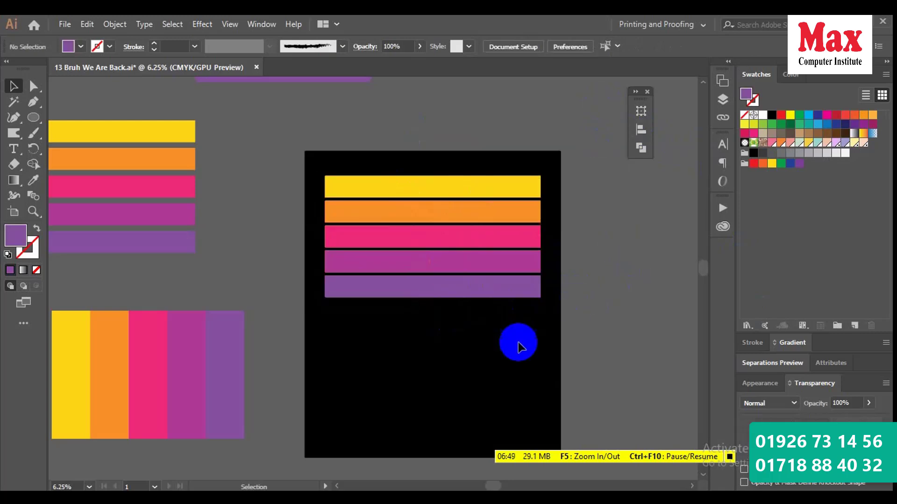
pyautogui.scroll(-2, 510, 333)
pyautogui.scroll(1, 510, 328)
pyautogui.click(387, 162)
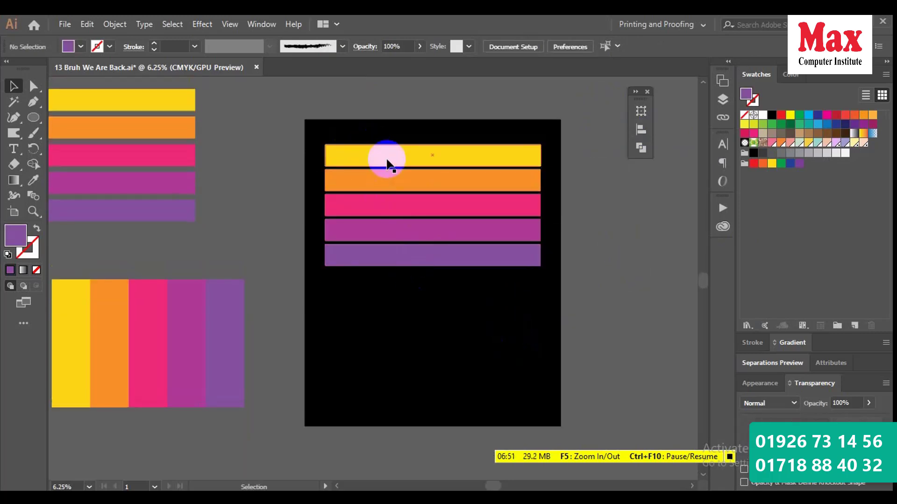
pyautogui.moveTo(381, 120); pyautogui.dragTo(466, 301)
pyautogui.moveTo(457, 150); pyautogui.dragTo(455, 281)
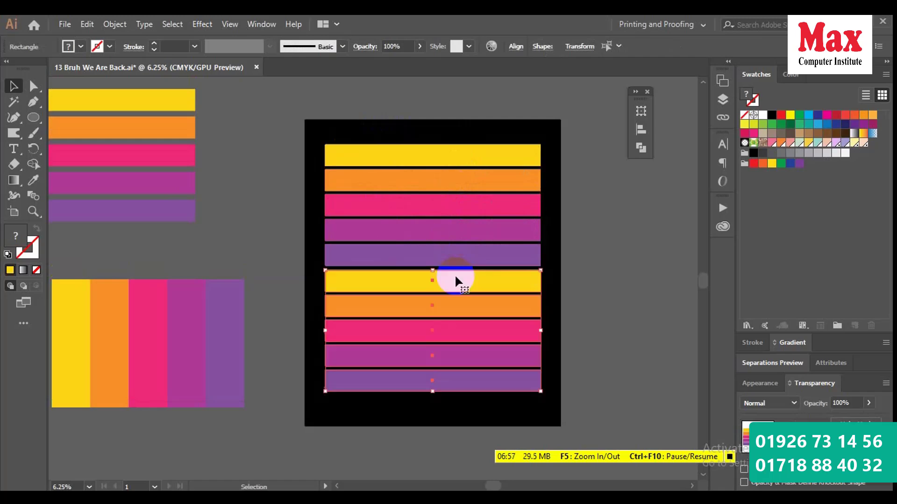
# Squash the duplicated bars vertically to about a third of their height, keeping their upper edge in place
pyautogui.scroll(-1, 451, 304)
pyautogui.moveTo(432, 376); pyautogui.dragTo(433, 299)
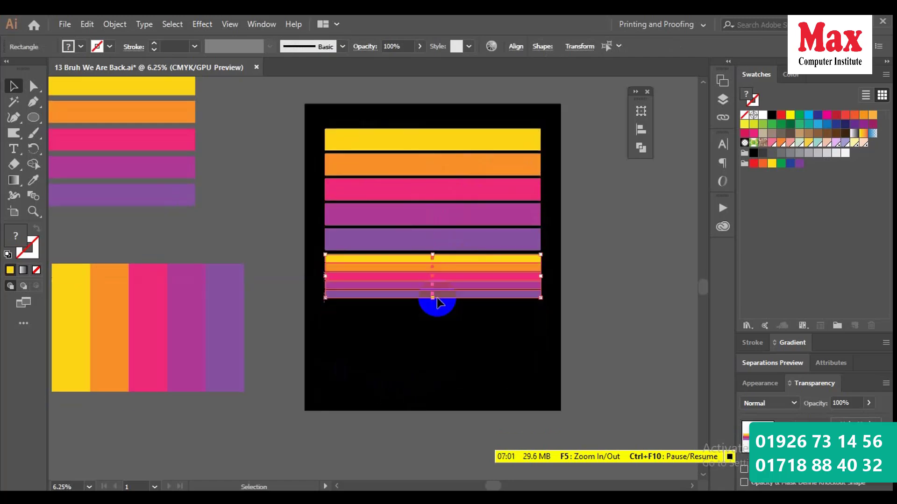
pyautogui.click(442, 348)
pyautogui.scroll(1, 467, 365)
pyautogui.scroll(-1, 484, 380)
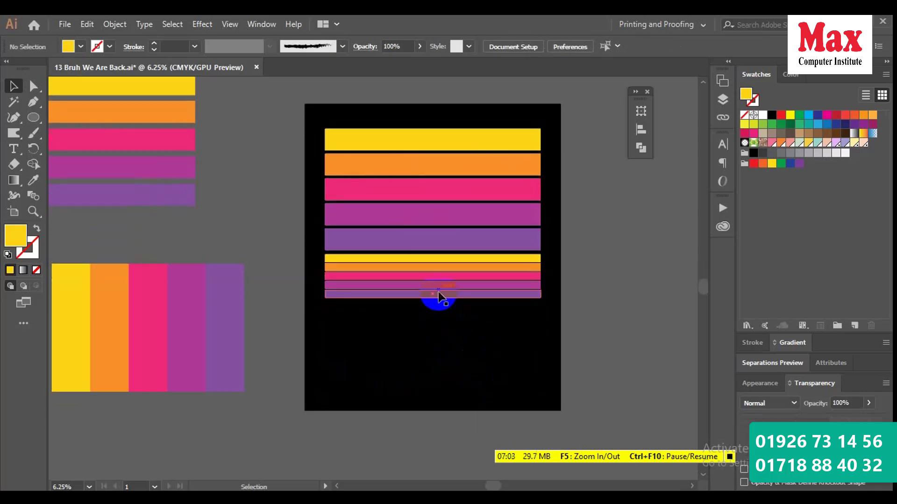
pyautogui.scroll(1, 446, 334)
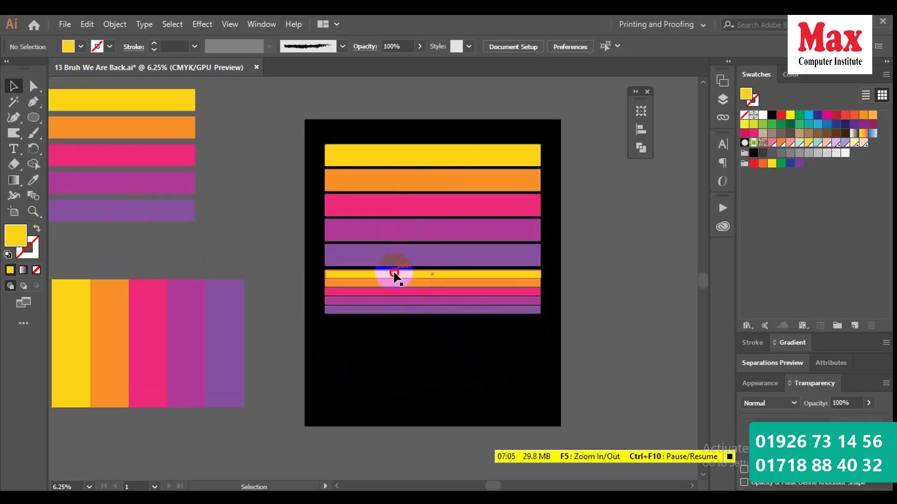
# Slightly reduce the height of the large violet bar from its lower edge
pyautogui.click(395, 276)
pyautogui.click(444, 314)
pyautogui.click(433, 254)
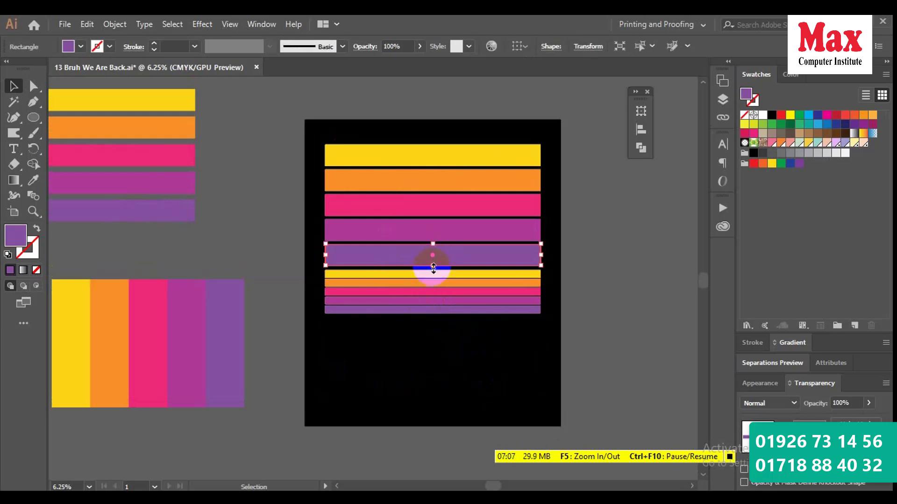
pyautogui.moveTo(433, 266); pyautogui.dragTo(433, 243)
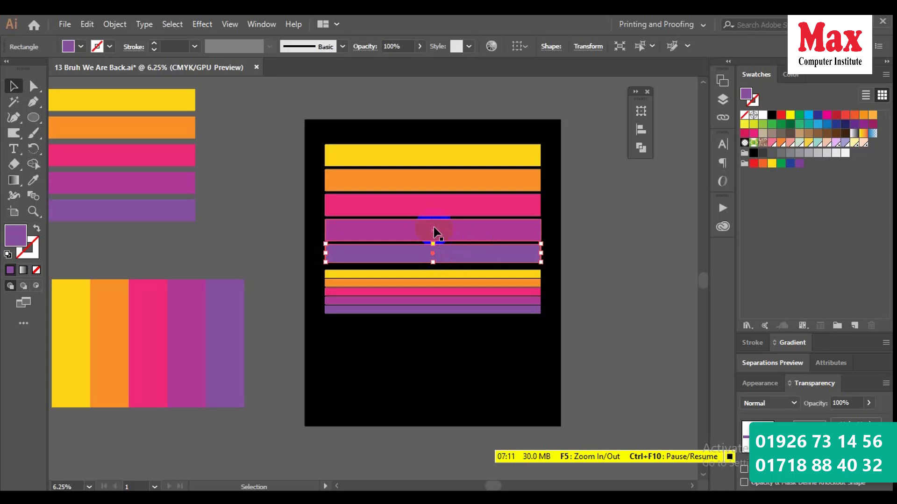
# Increase the heights of the large yellow, orange and pink bars
pyautogui.click(437, 154)
pyautogui.moveTo(432, 143); pyautogui.dragTo(433, 163)
pyautogui.click(433, 175)
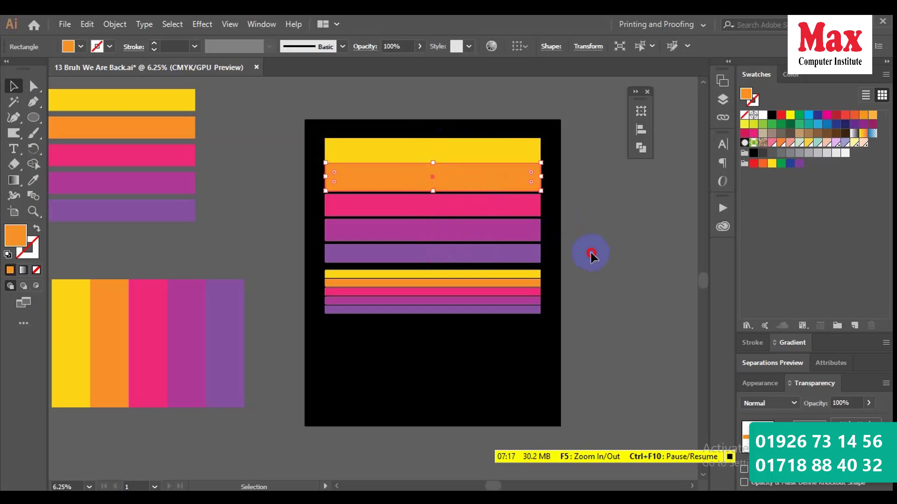
pyautogui.click(593, 252)
pyautogui.click(461, 209)
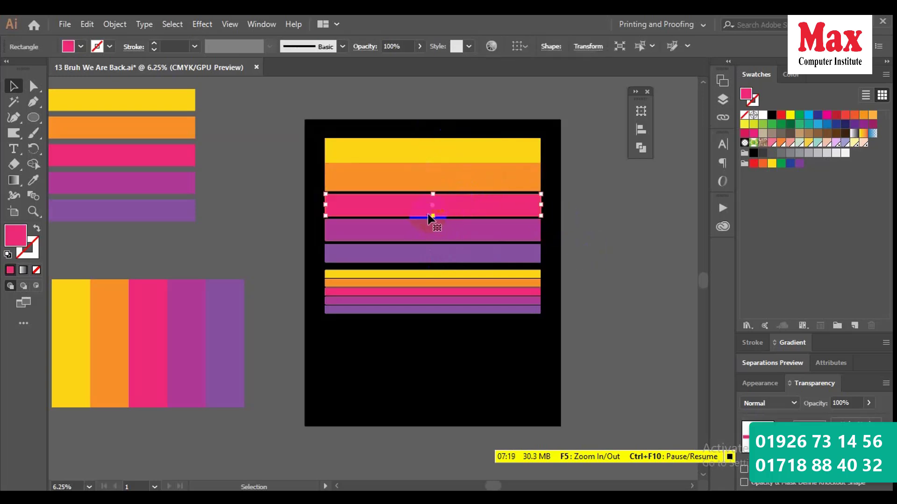
pyautogui.click(586, 280)
pyautogui.click(442, 201)
pyautogui.moveTo(434, 217); pyautogui.dragTo(434, 220)
pyautogui.click(606, 295)
# Stack the large orange, pink, magenta and violet bars over the yellow one, trimming them so each is shorter than the previous
pyautogui.moveTo(480, 173); pyautogui.dragTo(435, 141)
pyautogui.moveTo(524, 205); pyautogui.dragTo(518, 152)
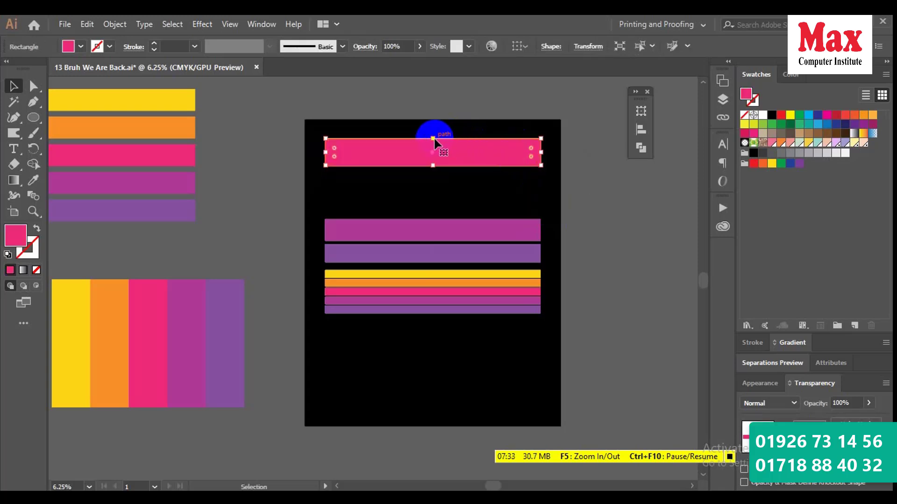
pyautogui.moveTo(434, 139); pyautogui.dragTo(435, 148)
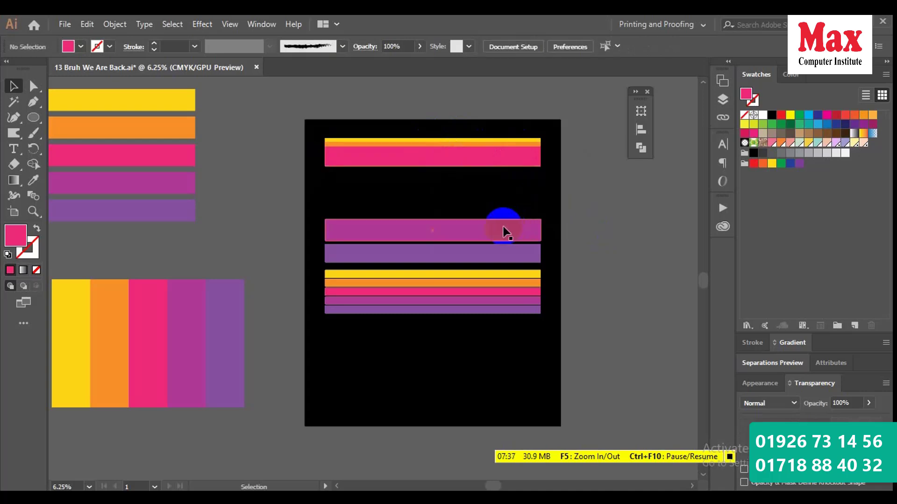
pyautogui.moveTo(505, 230); pyautogui.dragTo(500, 154)
pyautogui.click(607, 231)
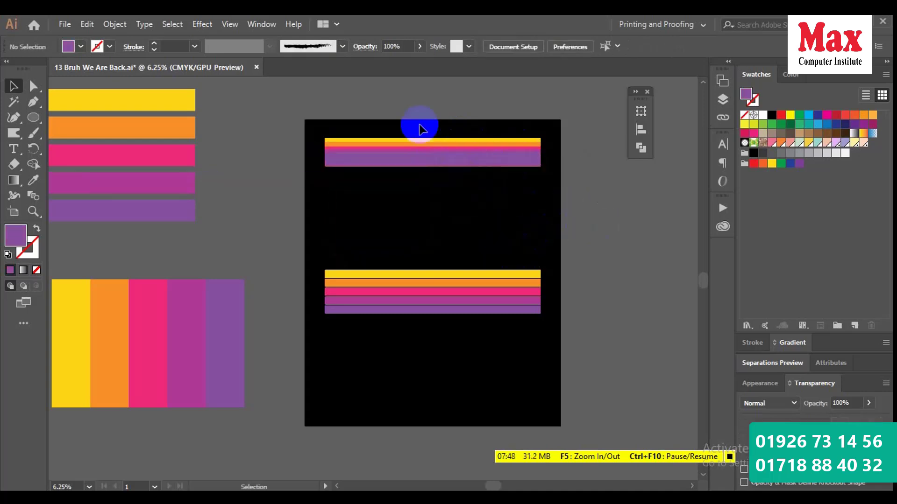
# Reduce the overall height of the five thin lower bars slightly
pyautogui.moveTo(426, 247); pyautogui.dragTo(488, 351)
pyautogui.moveTo(433, 314); pyautogui.dragTo(432, 306)
pyautogui.click(448, 336)
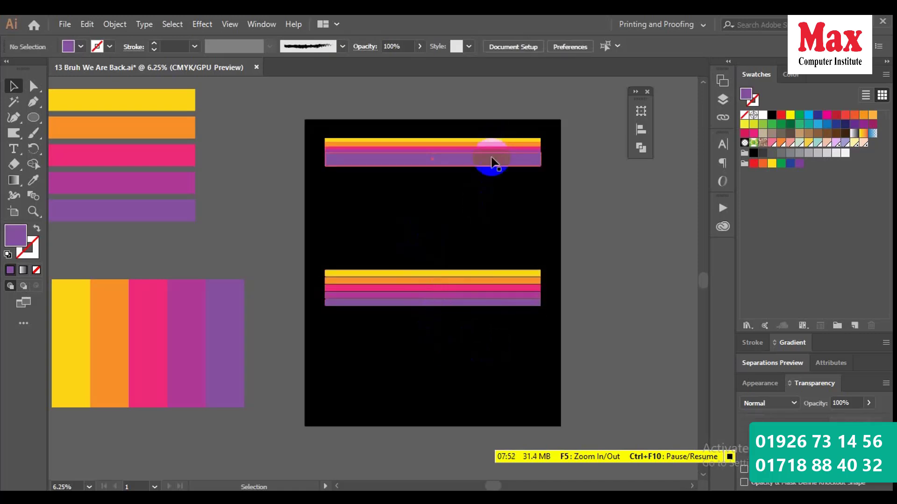
# Move the stacked large bars down above the thin ones, ordered violet, magenta, pink, orange and yellow from lowest to highest
pyautogui.moveTo(491, 160); pyautogui.dragTo(492, 261)
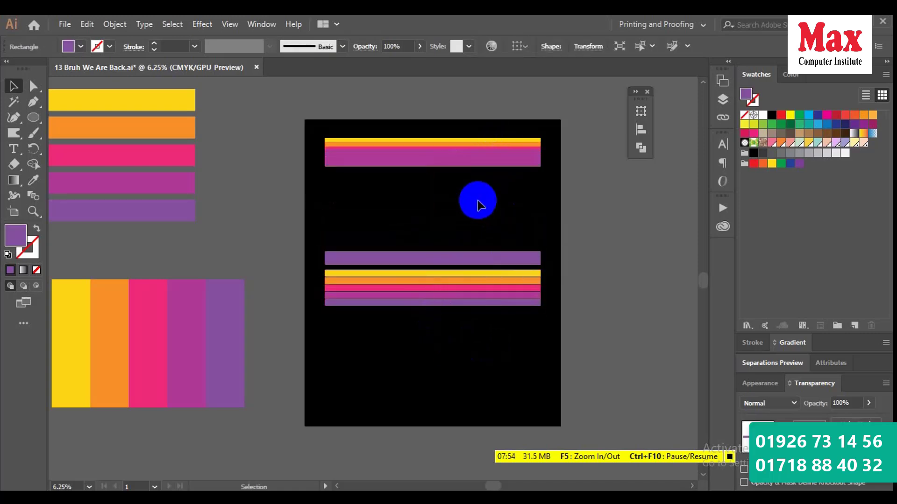
pyautogui.moveTo(480, 164); pyautogui.dragTo(467, 187)
pyautogui.moveTo(466, 148); pyautogui.dragTo(457, 166)
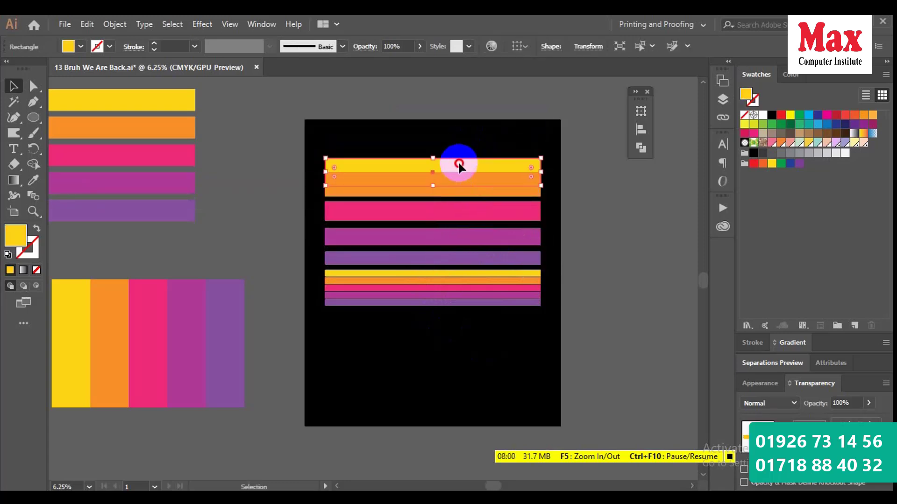
pyautogui.moveTo(449, 208)
pyautogui.mouseDown()
pyautogui.moveTo(449, 218)
pyautogui.moveTo(444, 200)
pyautogui.moveTo(445, 208)
pyautogui.mouseUp()
pyautogui.moveTo(450, 166); pyautogui.dragTo(450, 178)
pyautogui.click(636, 275)
# Align all ten bars on the artboard to their horizontal centre and distribute their vertical spacing evenly
pyautogui.moveTo(415, 123); pyautogui.dragTo(520, 320)
pyautogui.click(641, 131)
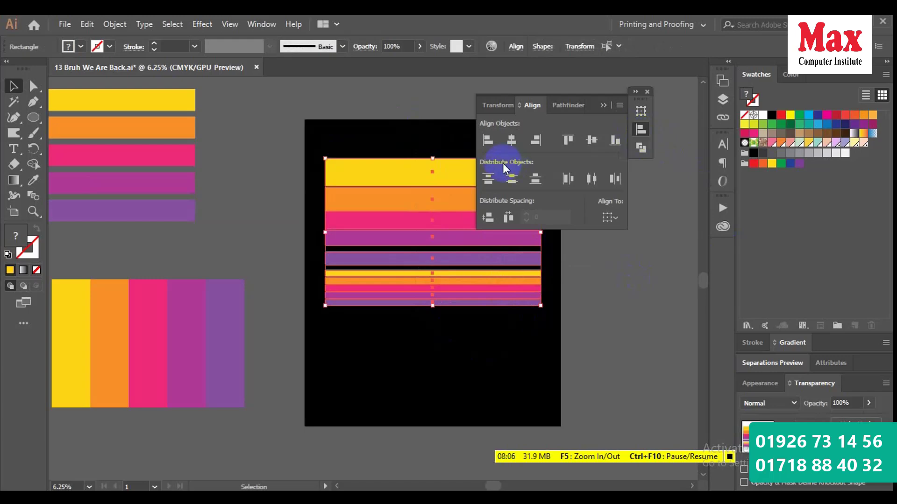
pyautogui.click(512, 139)
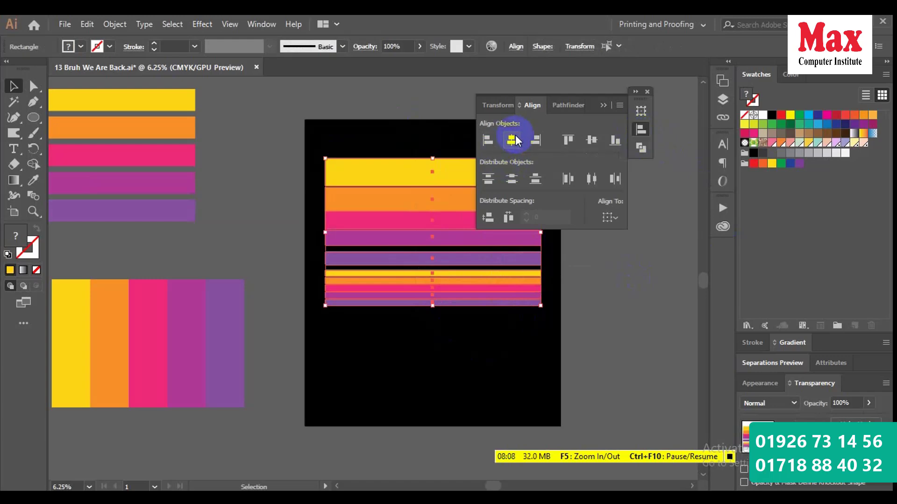
pyautogui.click(488, 218)
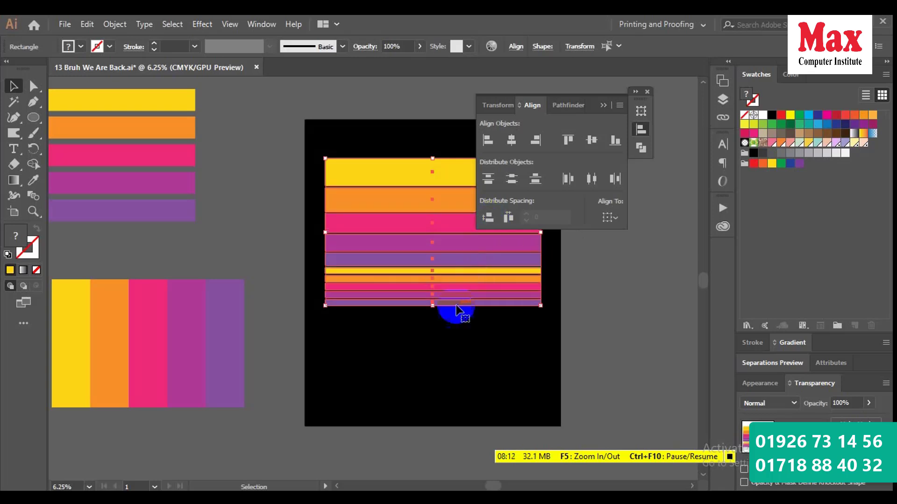
pyautogui.click(605, 108)
pyautogui.click(598, 292)
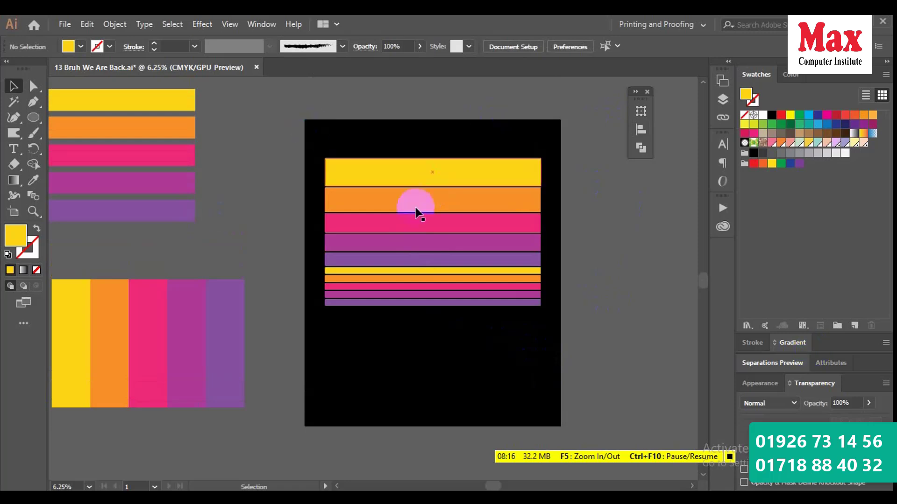
# Group the ten bars and move the group off the artboard beside the striped circle
pyautogui.moveTo(334, 127); pyautogui.dragTo(503, 337)
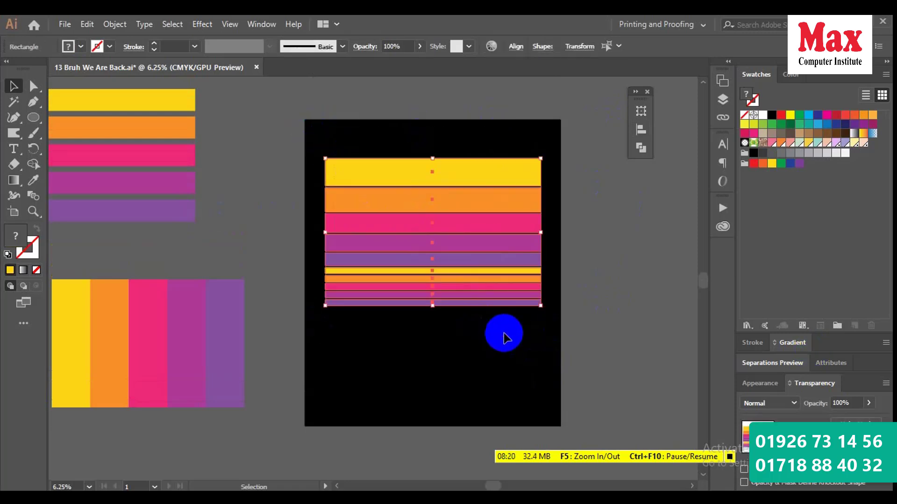
pyautogui.click(503, 334)
pyautogui.scroll(5, 465, 366)
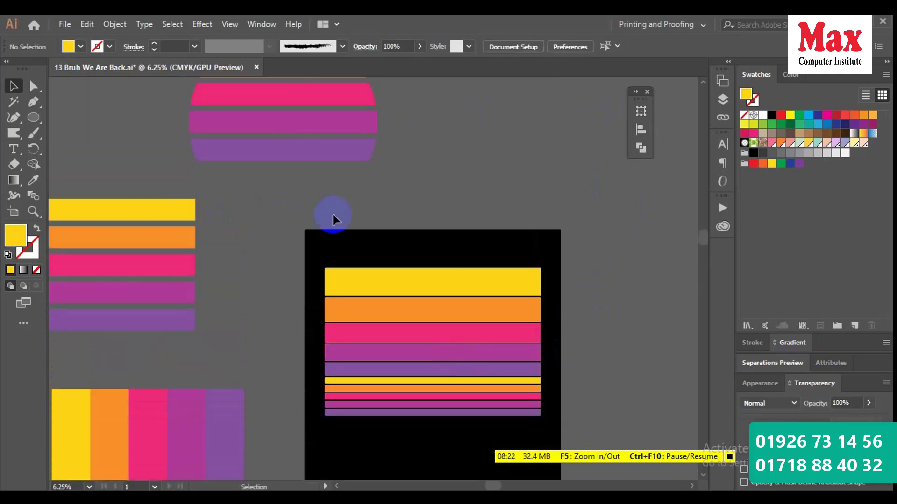
pyautogui.scroll(2, 483, 414)
pyautogui.click(430, 427)
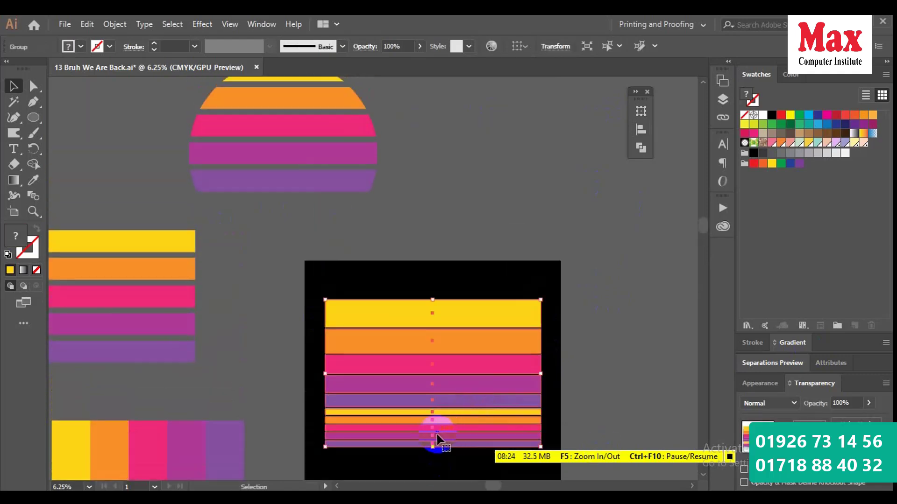
pyautogui.moveTo(438, 440); pyautogui.dragTo(523, 176)
pyautogui.click(561, 242)
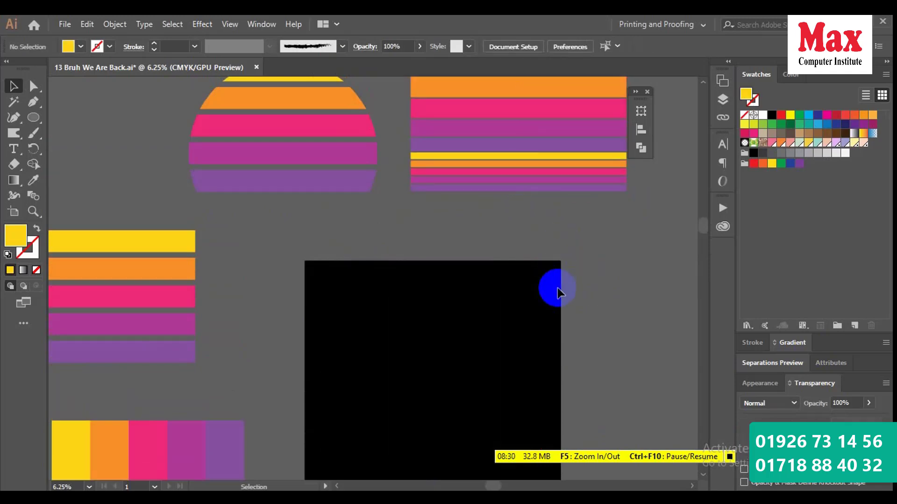
# Copy the spare five-bar group onto the middle of the empty artboard
pyautogui.scroll(-4, 268, 312)
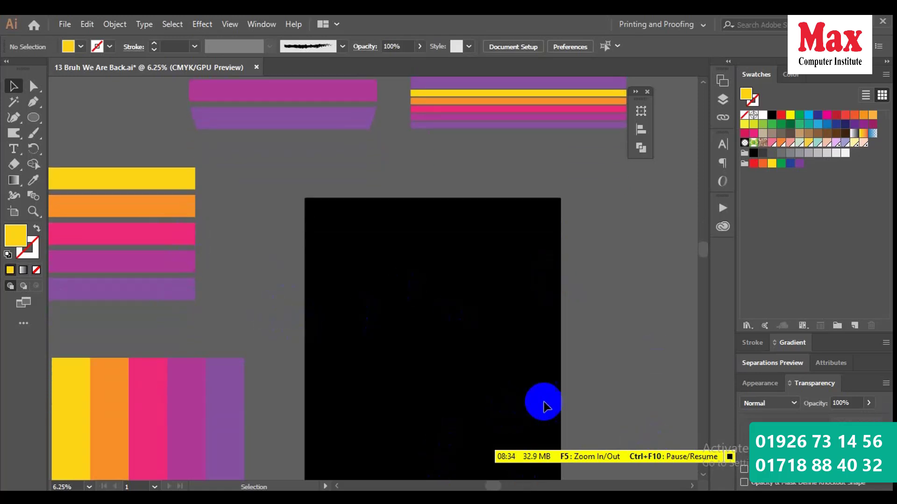
pyautogui.scroll(-2, 172, 297)
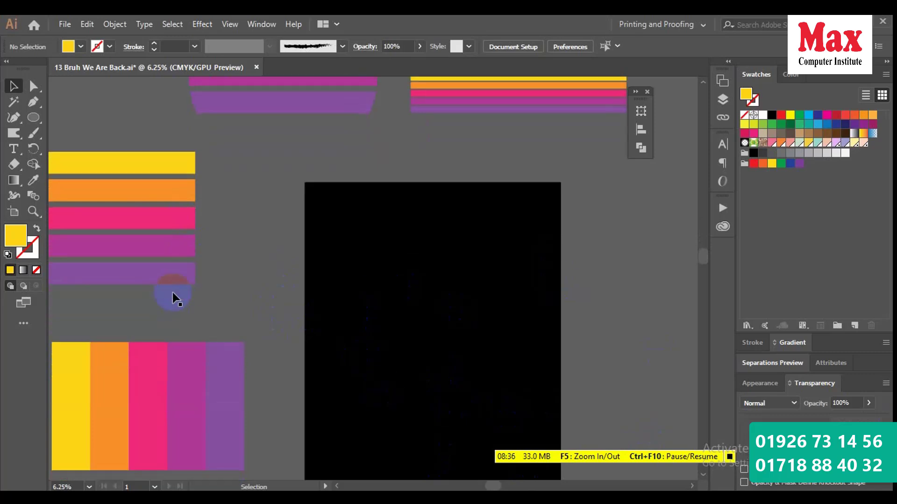
pyautogui.click(175, 178)
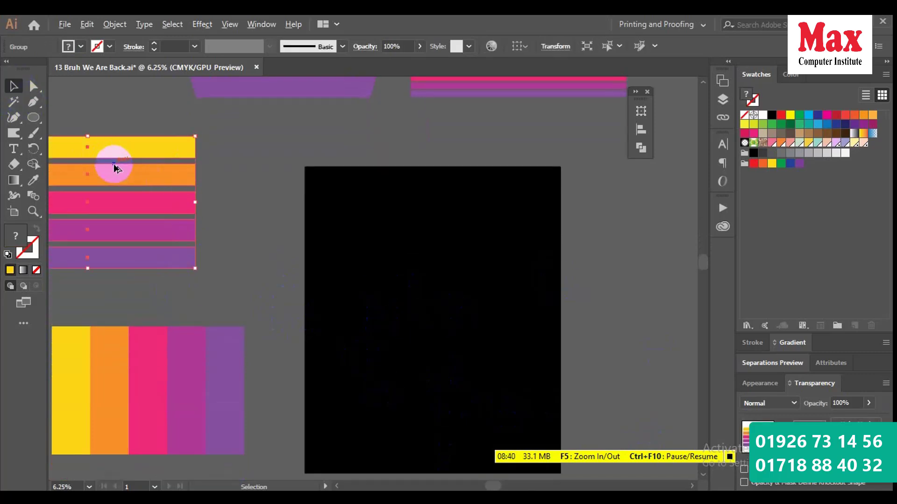
pyautogui.moveTo(114, 167); pyautogui.dragTo(456, 261)
pyautogui.scroll(-2, 454, 265)
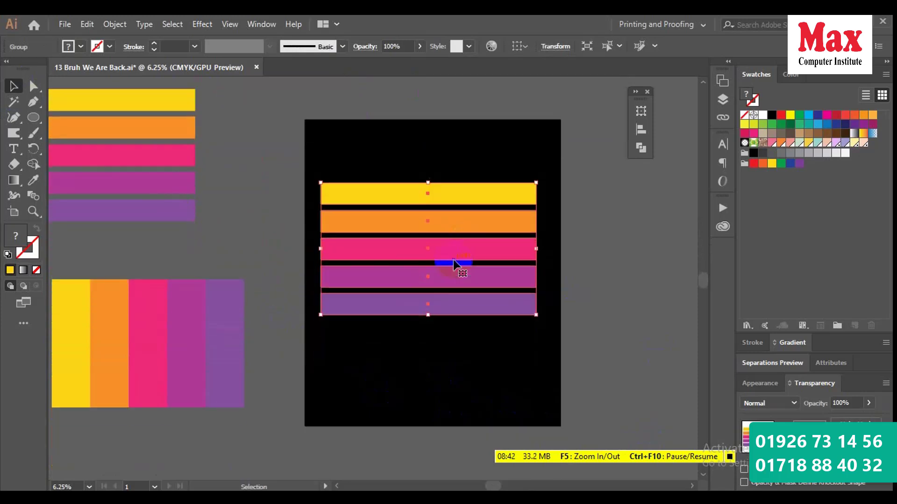
pyautogui.scroll(2, 453, 264)
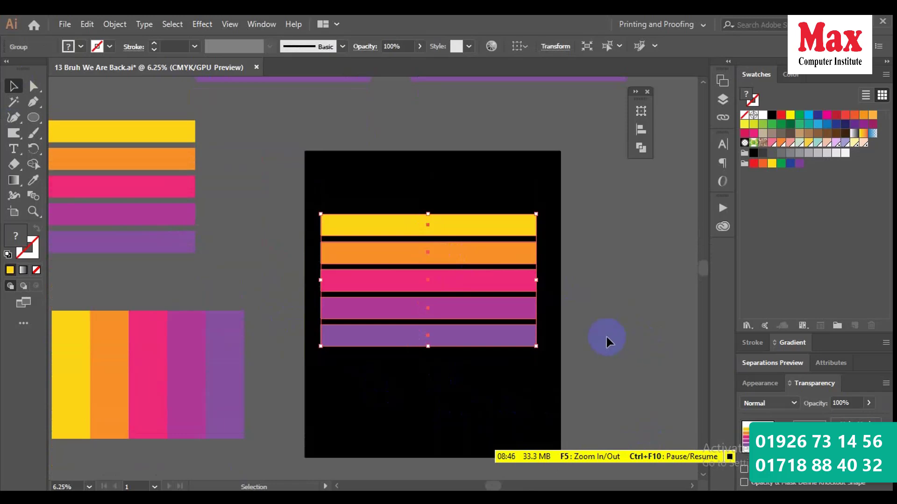
pyautogui.moveTo(427, 226); pyautogui.dragTo(431, 227)
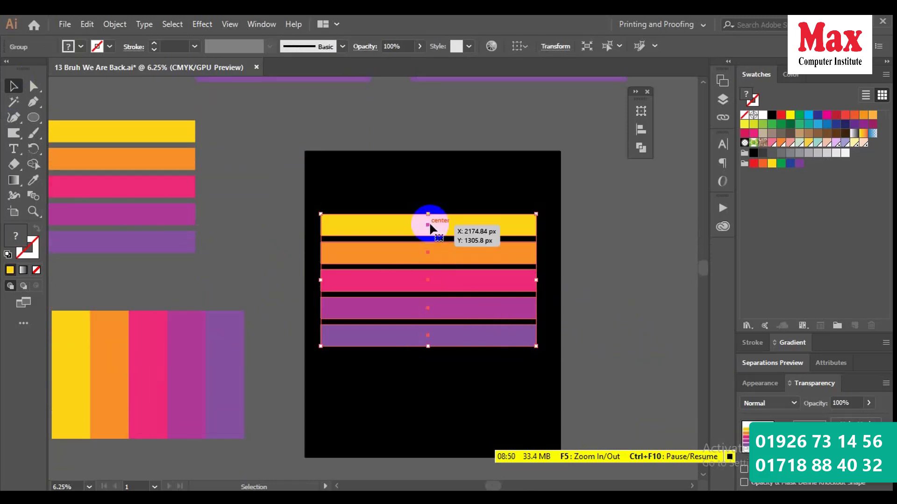
pyautogui.moveTo(431, 228); pyautogui.dragTo(430, 229)
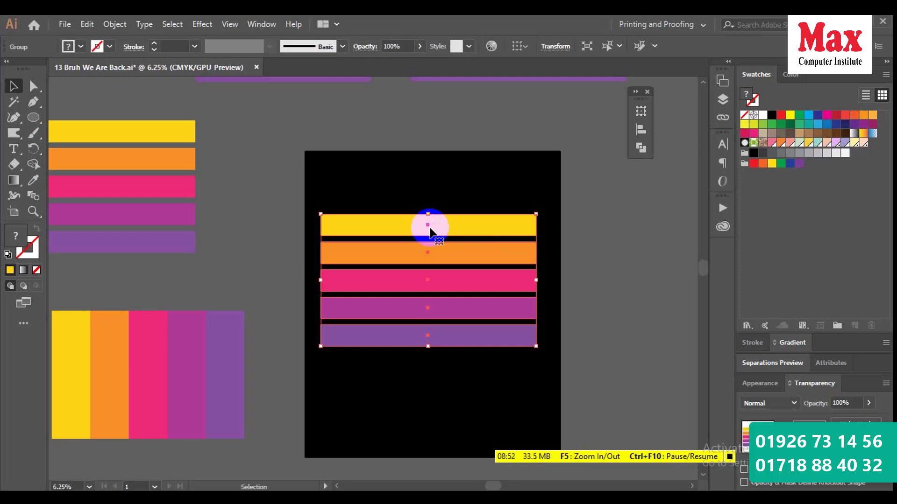
# Start a Zig Zag effect on the copied bar group with preview on and raise its absolute size to 64 px
pyautogui.click(201, 24)
pyautogui.moveTo(231, 133)
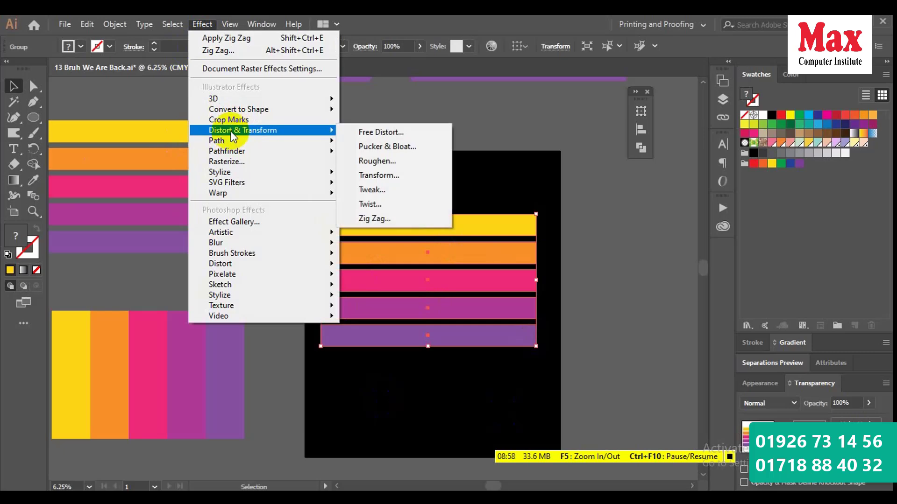
pyautogui.click(396, 218)
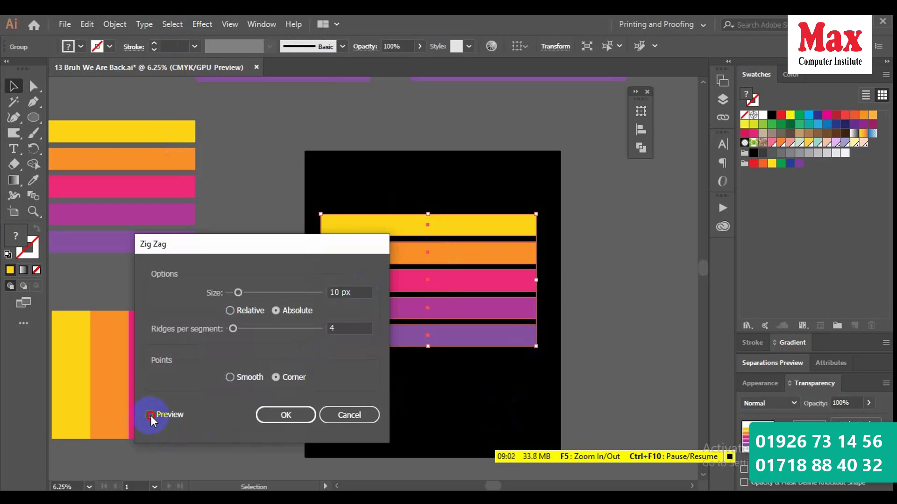
pyautogui.click(149, 415)
pyautogui.moveTo(312, 245); pyautogui.dragTo(240, 245)
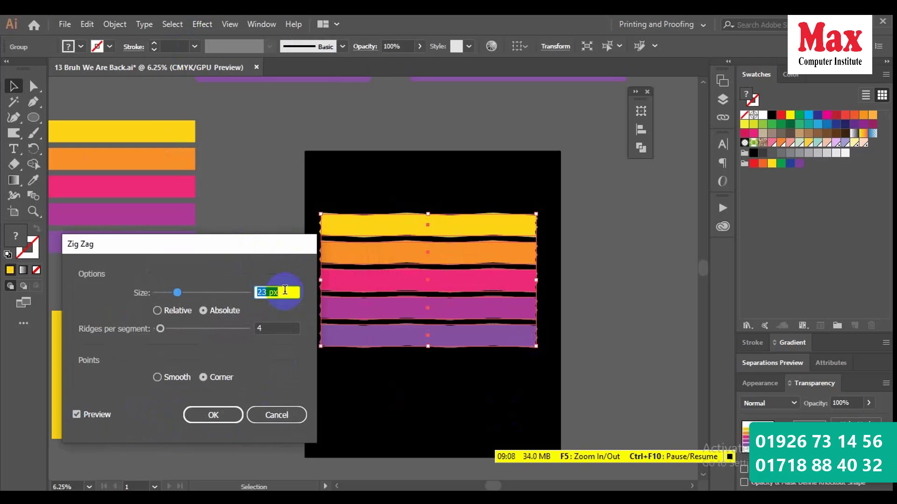
pyautogui.press('Up')
pyautogui.press('Up')
pyautogui.press('Up')
pyautogui.press('Up')
pyautogui.press('Up')
pyautogui.press('Up')
pyautogui.press('Up')
pyautogui.press('Up')
pyautogui.press('Up')
pyautogui.press('Up')
pyautogui.press('Up')
pyautogui.press('Up')
pyautogui.press('Up')
pyautogui.press('Up')
pyautogui.press('Up')
pyautogui.press('Up')
pyautogui.press('Up')
pyautogui.press('Up')
pyautogui.press('Up')
pyautogui.press('Up')
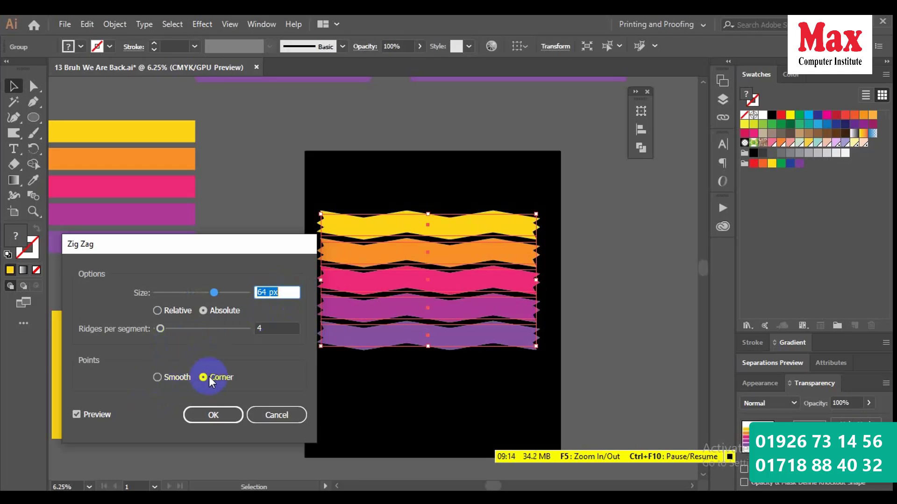
# Set the Zig Zag effect to smooth points with a size of 70 px and apply it to the bar group
pyautogui.click(157, 377)
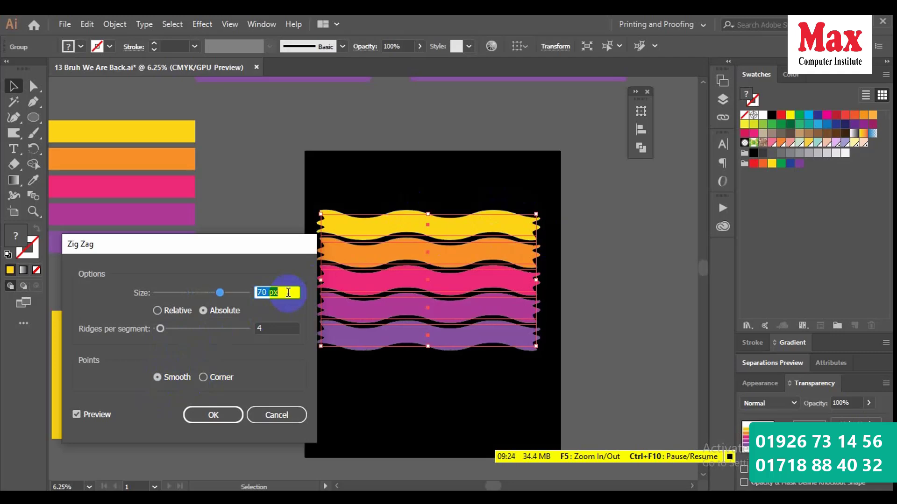
pyautogui.click(215, 416)
pyautogui.click(644, 296)
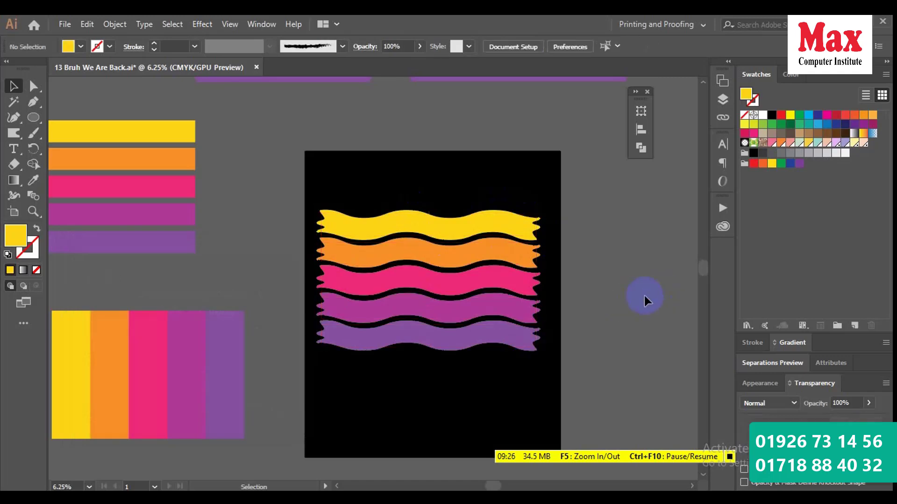
# Draw a large white-filled circle on the artboard and place it over the wavy bars
pyautogui.scroll(-1, 644, 296)
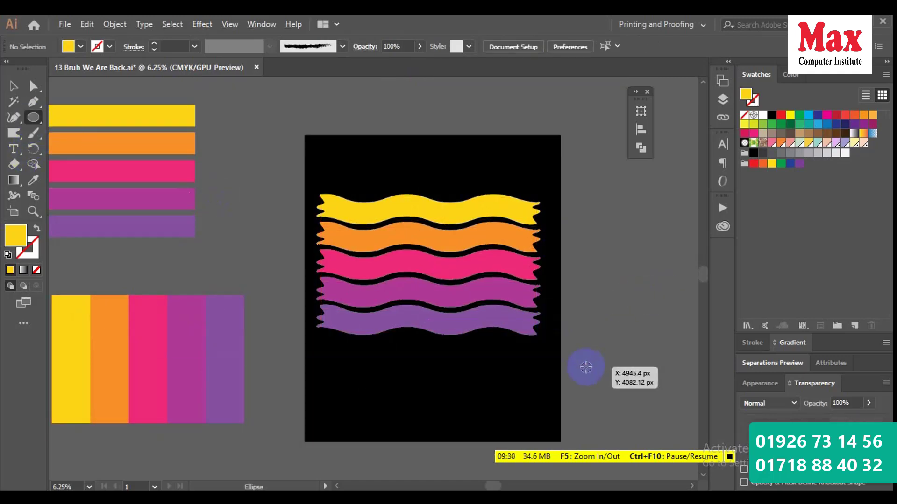
pyautogui.moveTo(414, 369); pyautogui.dragTo(482, 463)
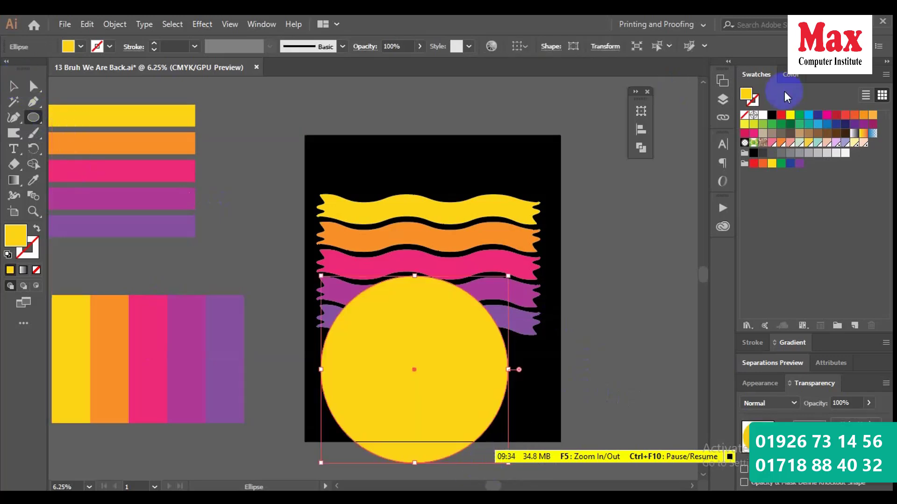
pyautogui.click(764, 115)
pyautogui.click(13, 86)
pyautogui.click(257, 110)
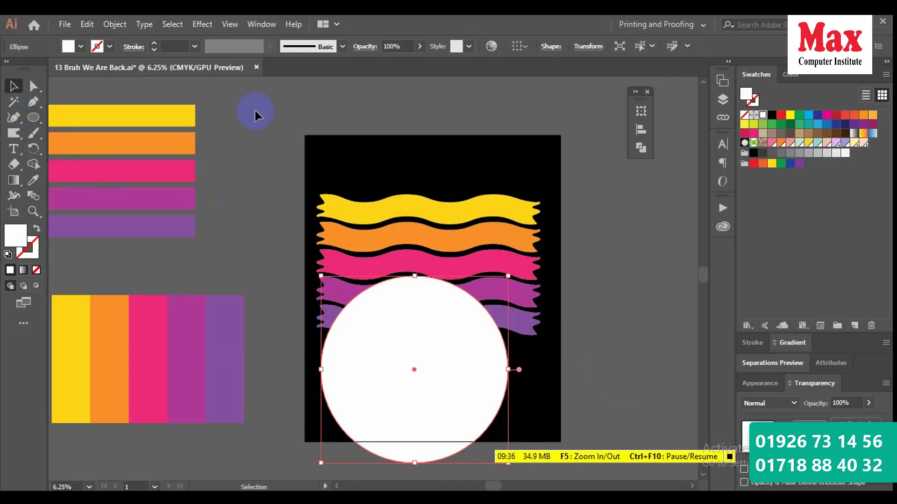
pyautogui.moveTo(410, 376); pyautogui.dragTo(419, 301)
pyautogui.click(439, 161)
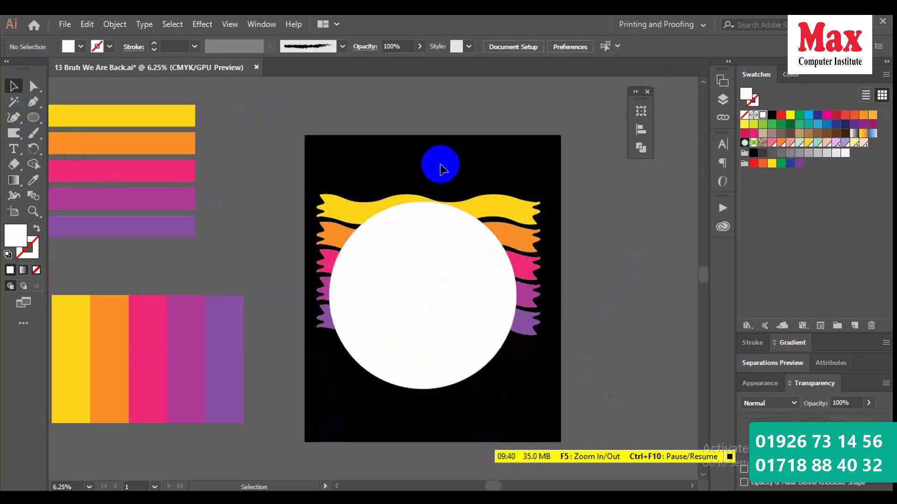
# Align the circle and the wavy bar group to their top edges
pyautogui.moveTo(411, 160); pyautogui.dragTo(458, 252)
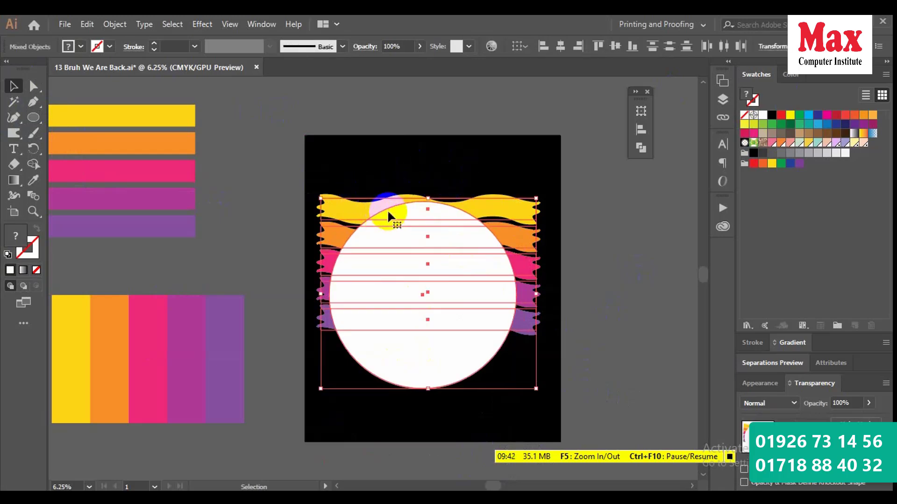
pyautogui.click(641, 131)
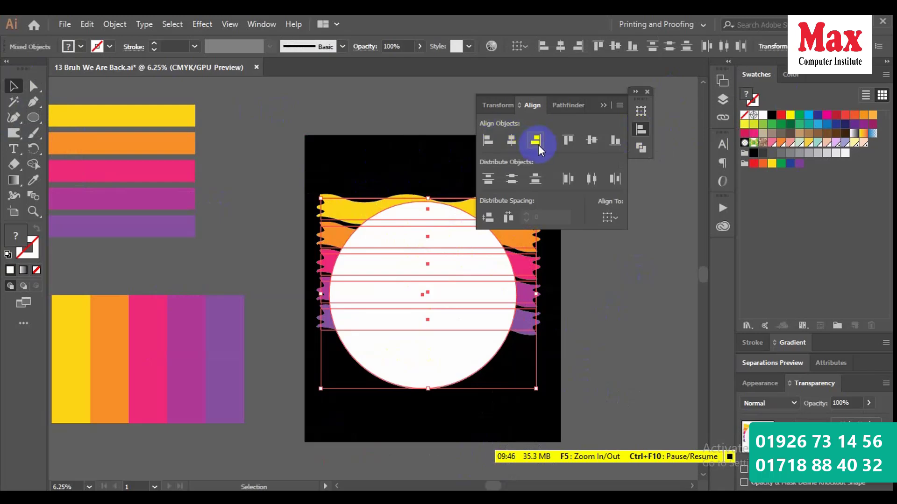
pyautogui.click(567, 141)
pyautogui.click(597, 252)
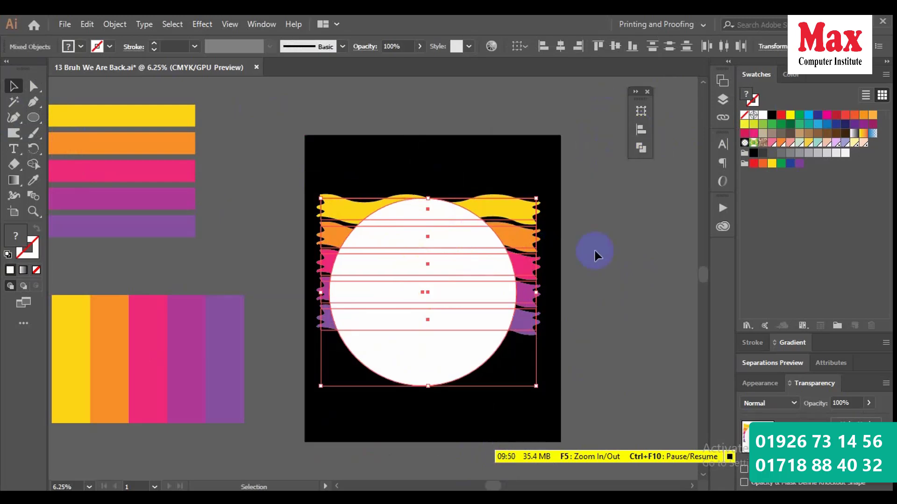
# Make a clipping mask from the circle and the wavy bars
pyautogui.moveTo(384, 163); pyautogui.dragTo(475, 326)
pyautogui.rightClick(446, 246)
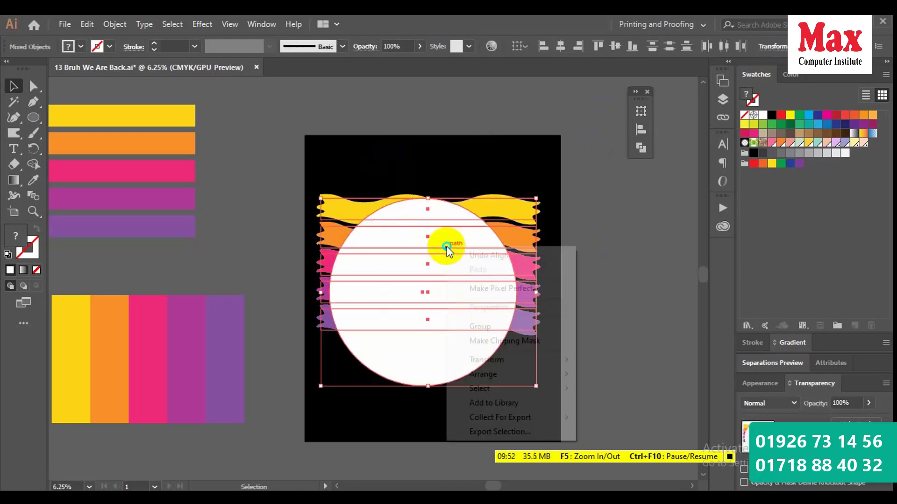
pyautogui.click(484, 343)
pyautogui.click(390, 366)
pyautogui.scroll(1, 407, 369)
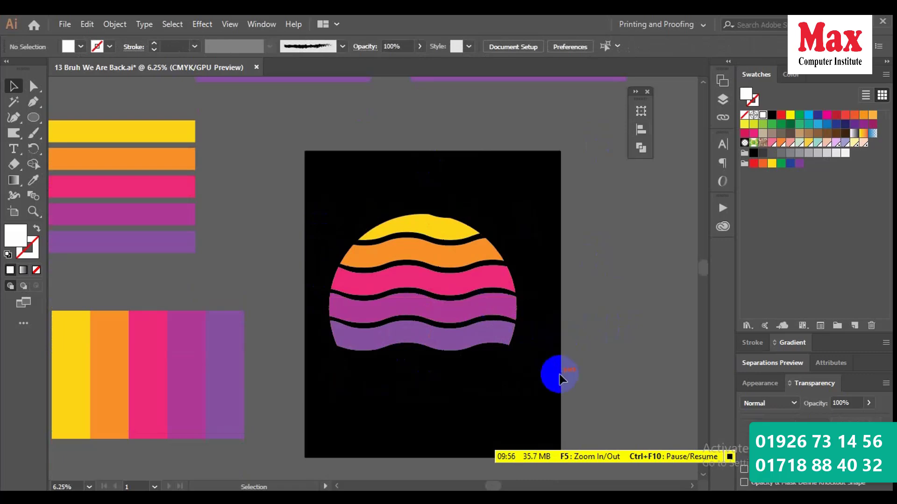
# Move the wavy striped sun off the artboard into the empty space on its right
pyautogui.scroll(1, 559, 374)
pyautogui.scroll(3, 427, 380)
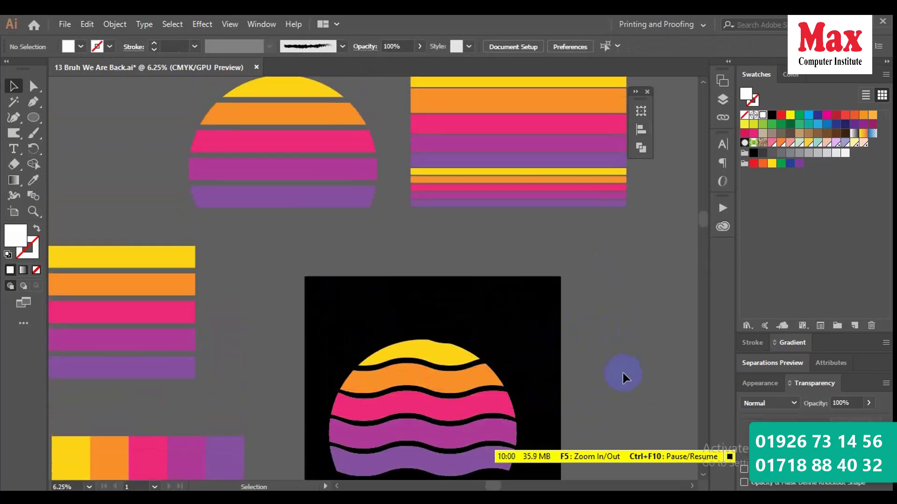
pyautogui.scroll(-2, 570, 373)
pyautogui.hscroll(2, 551, 316)
pyautogui.hscroll(3, 402, 336)
pyautogui.moveTo(256, 360); pyautogui.dragTo(520, 257)
pyautogui.click(412, 407)
pyautogui.moveTo(287, 374); pyautogui.dragTo(394, 377)
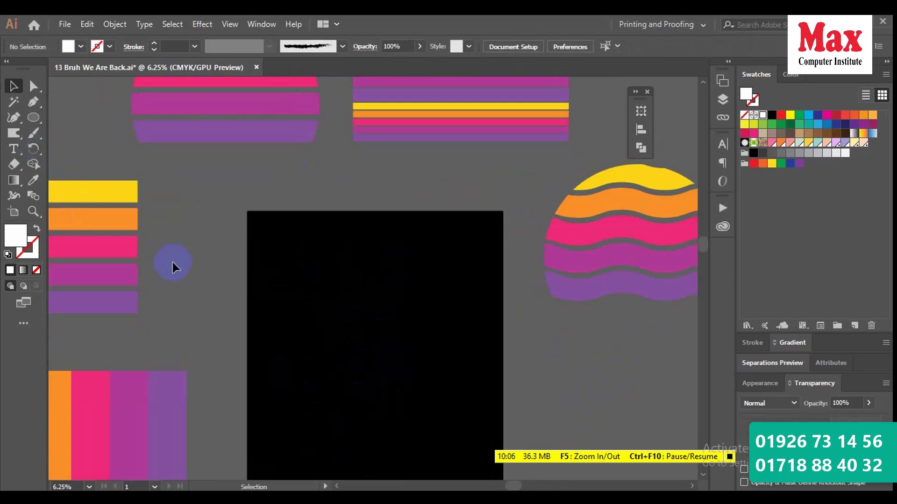
# Draw a narrow, tall white rectangle in the middle of the empty artboard
pyautogui.scroll(-1, 173, 263)
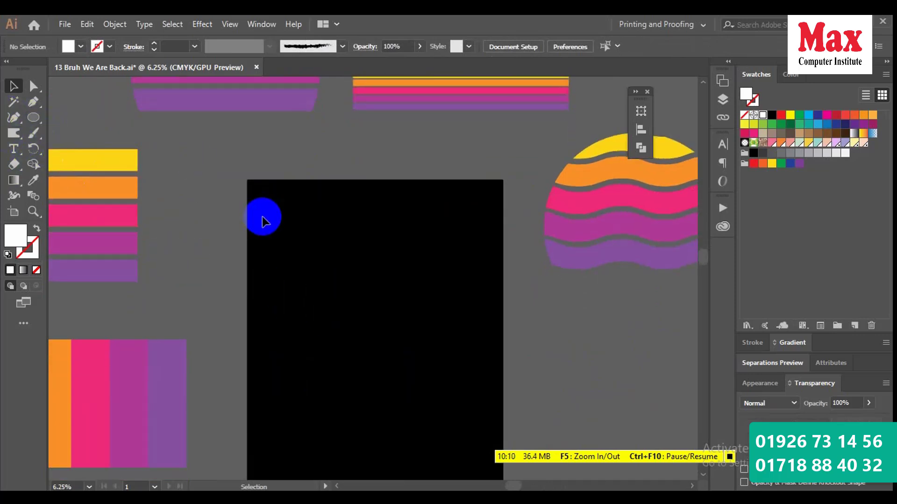
pyautogui.scroll(1, 274, 235)
pyautogui.scroll(-1, 275, 236)
pyautogui.scroll(2, 499, 220)
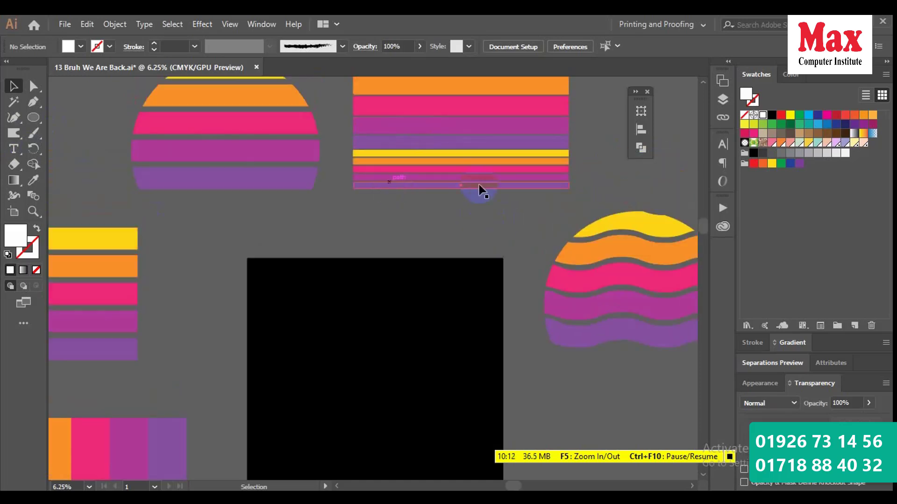
pyautogui.scroll(-1, 447, 208)
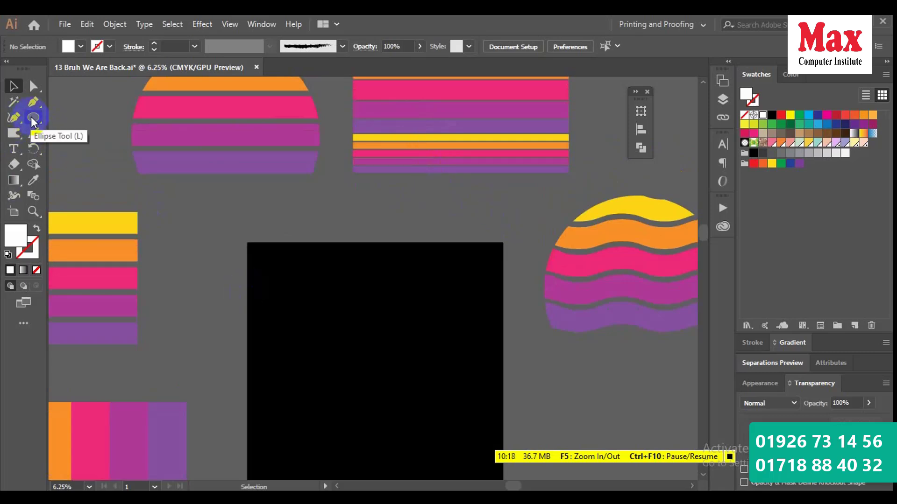
pyautogui.moveTo(33, 117); pyautogui.dragTo(64, 115)
pyautogui.scroll(-5, 381, 269)
pyautogui.moveTo(348, 185); pyautogui.dragTo(378, 345)
pyautogui.click(19, 87)
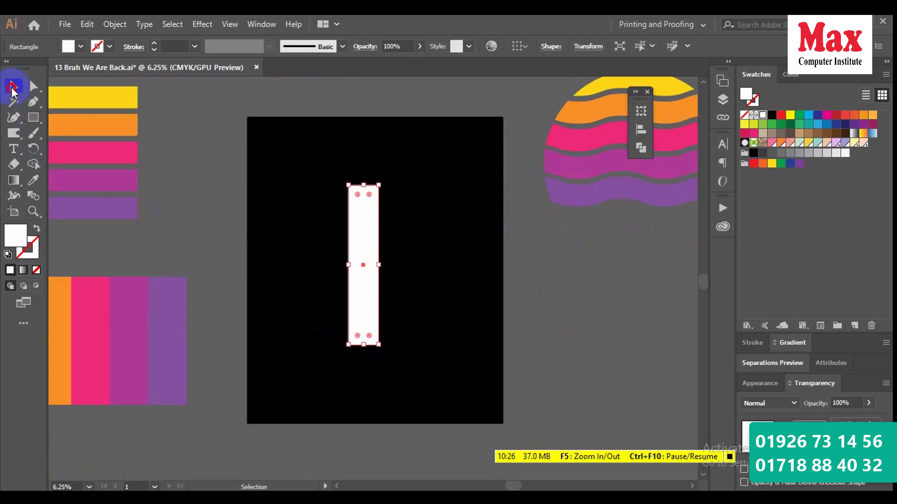
# Rotate the white rectangle clockwise into a diagonal bar and move it toward the artboard's upper left
pyautogui.moveTo(383, 180); pyautogui.dragTo(410, 210)
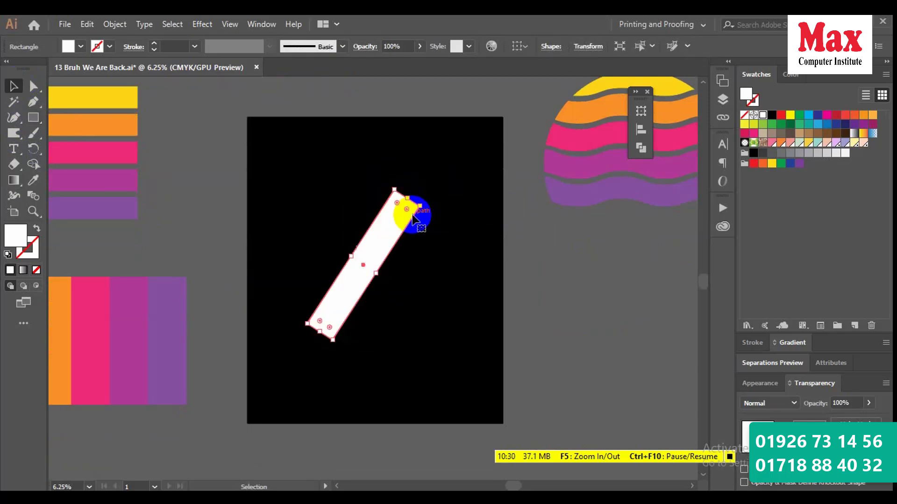
pyautogui.moveTo(377, 260); pyautogui.dragTo(320, 234)
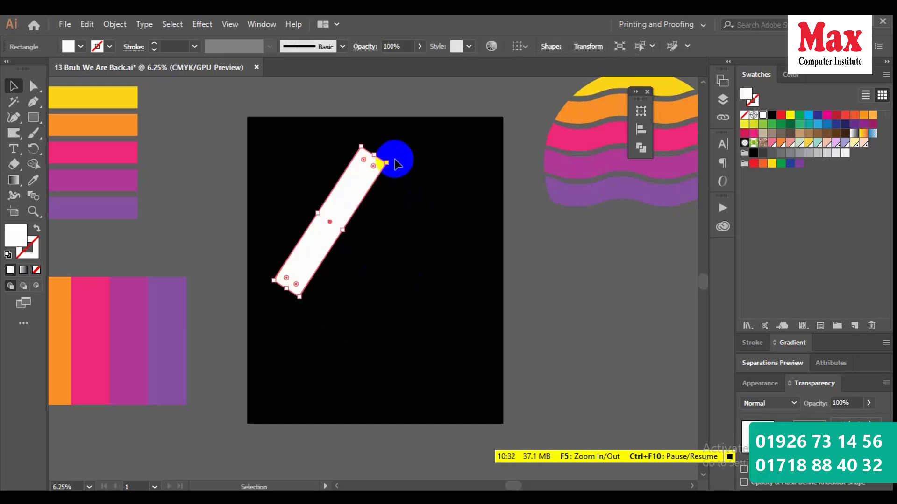
pyautogui.moveTo(393, 159); pyautogui.dragTo(381, 222)
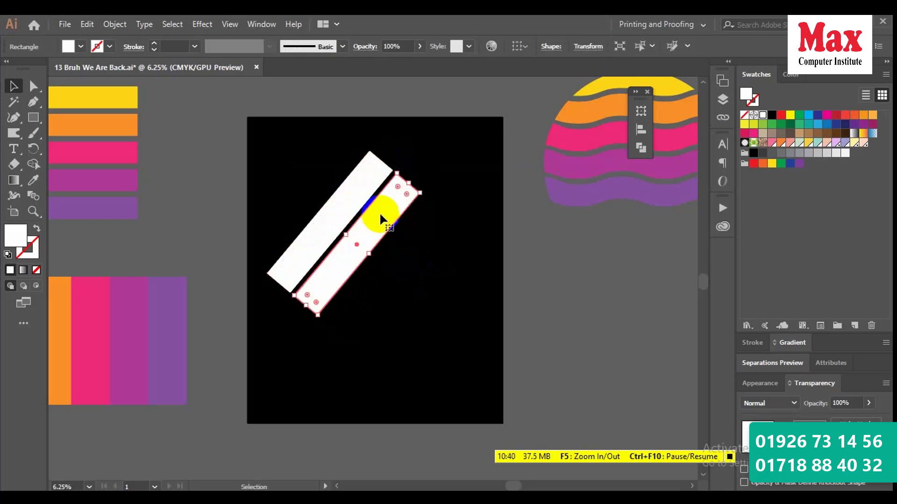
# Copy the diagonal bar beside itself and repeat the copy at the same spacing to make six parallel bars
pyautogui.moveTo(379, 210); pyautogui.dragTo(408, 228)
pyautogui.hotkey('ctrl', 'd')
pyautogui.hotkey('ctrl', 'd')
pyautogui.hotkey('ctrl', 'd')
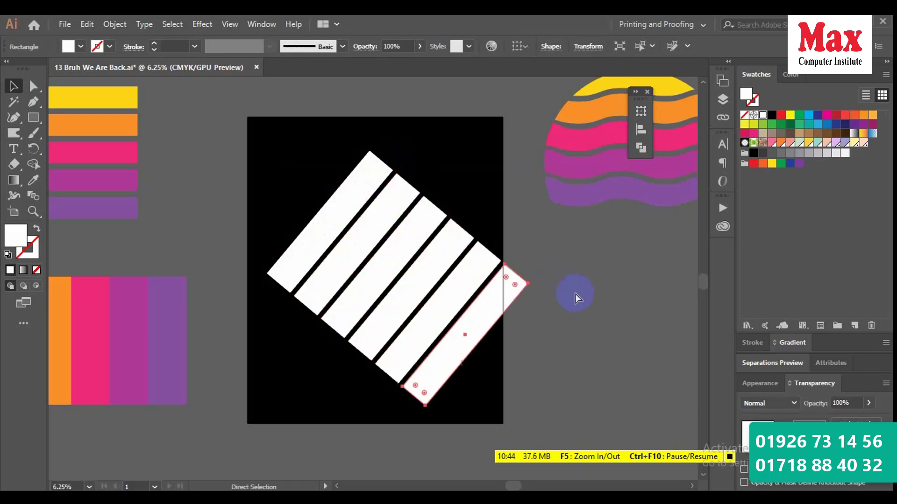
# Colour the first diagonal bar yellow and the second orange by sampling the wavy sun's stripes
pyautogui.click(293, 256)
pyautogui.click(33, 180)
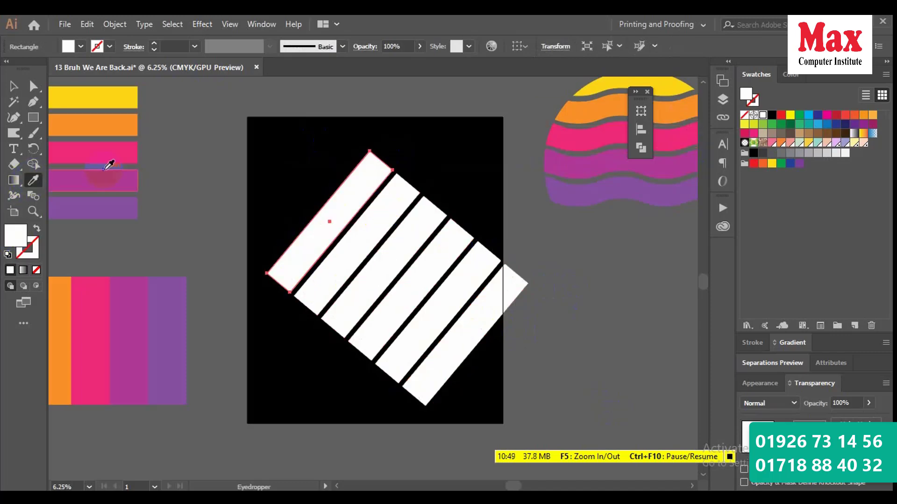
pyautogui.click(590, 89)
pyautogui.click(14, 86)
pyautogui.click(316, 287)
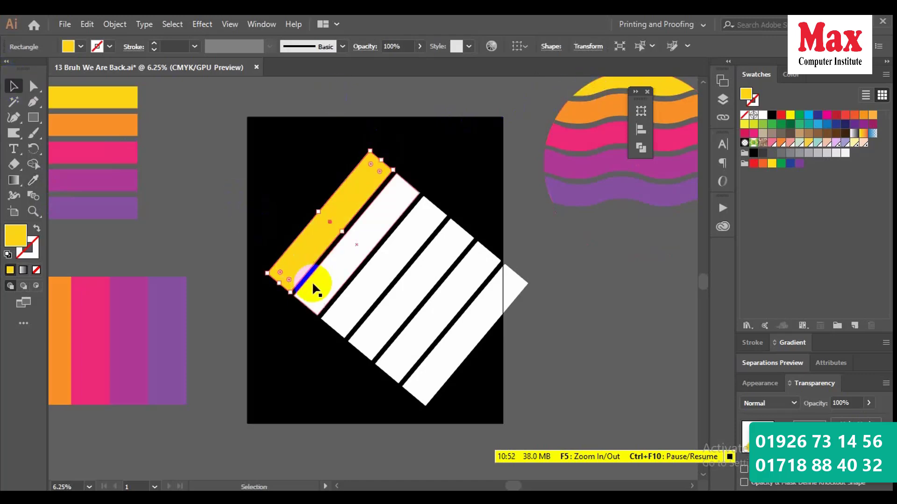
pyautogui.click(34, 133)
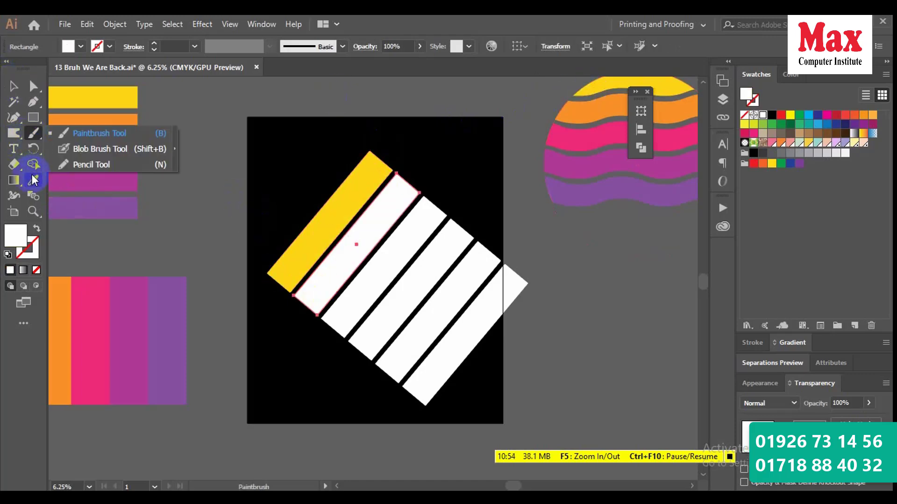
pyautogui.click(33, 180)
pyautogui.click(591, 110)
pyautogui.click(14, 86)
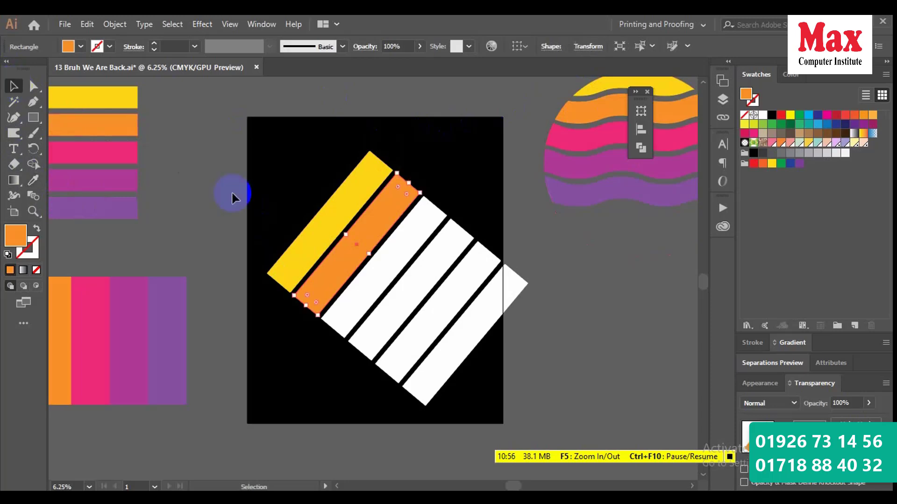
# Colour the third diagonal bar pink and the fourth magenta-purple by sampling the wavy sun's stripes
pyautogui.click(362, 310)
pyautogui.click(33, 180)
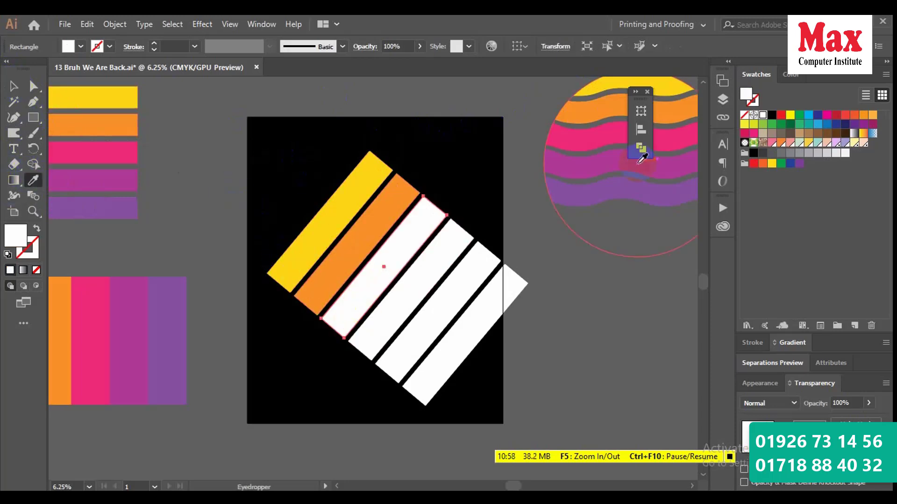
pyautogui.click(616, 138)
pyautogui.click(13, 86)
pyautogui.click(402, 299)
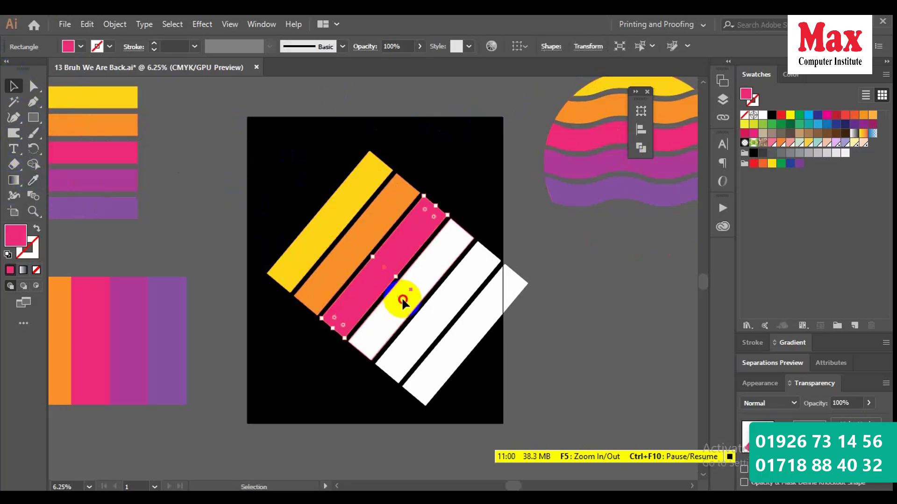
pyautogui.click(33, 180)
pyautogui.click(575, 164)
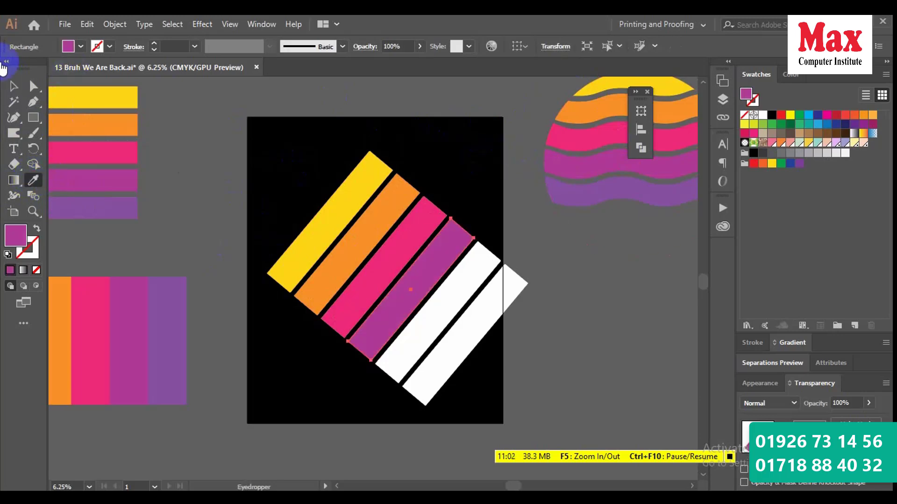
# Colour the fifth diagonal bar with the wavy sun's lowest purple and delete the leftover white bar
pyautogui.click(14, 86)
pyautogui.click(417, 321)
pyautogui.click(33, 180)
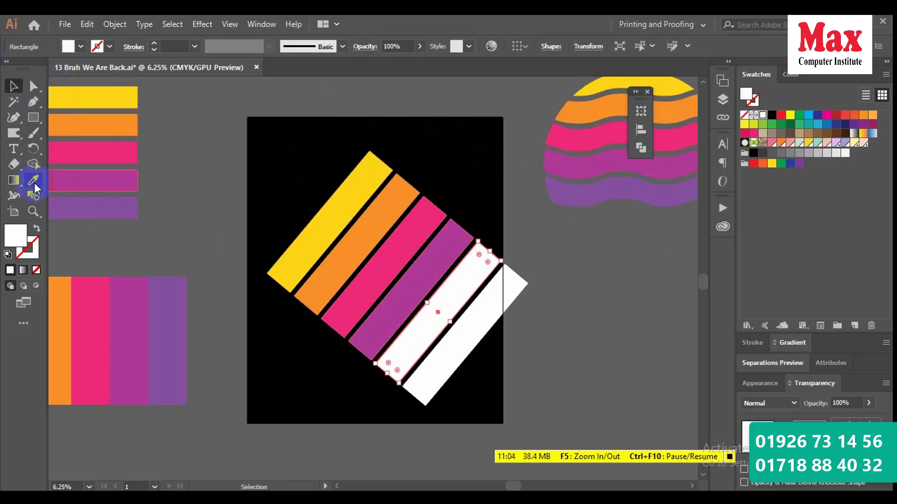
pyautogui.click(593, 195)
pyautogui.click(13, 86)
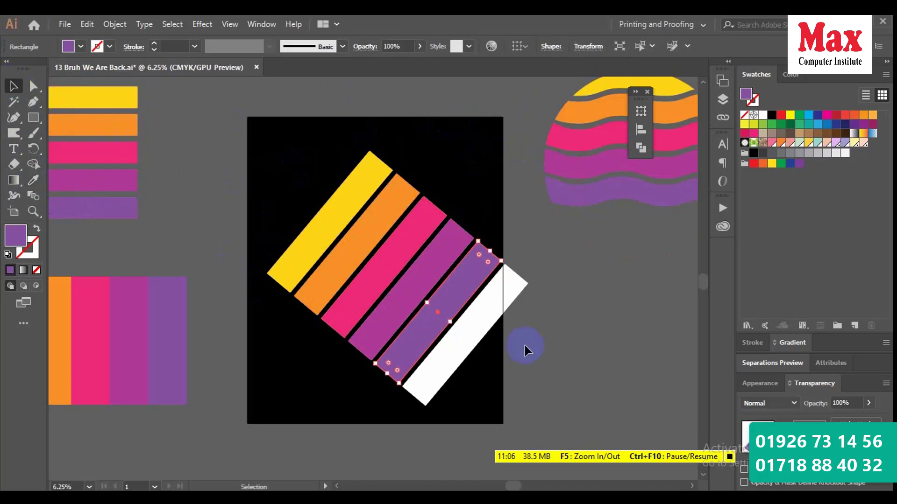
pyautogui.click(455, 359)
pyautogui.press('Delete')
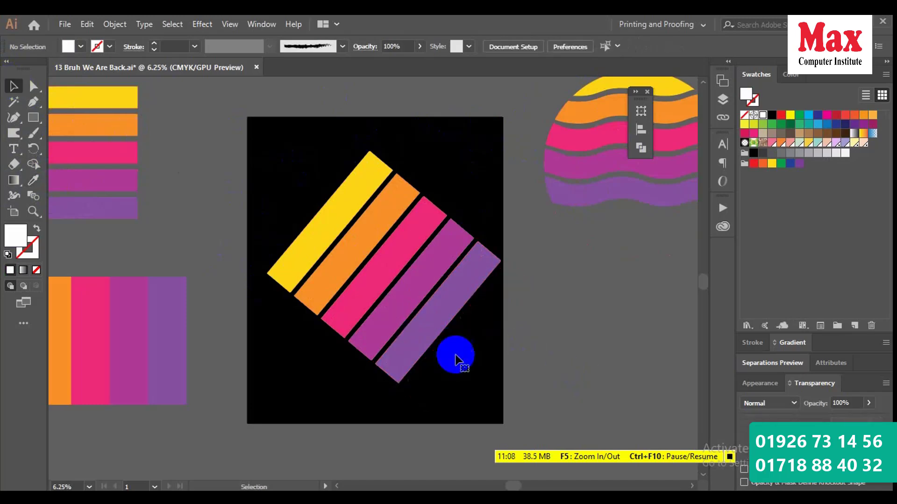
# Draw a white circle over the middle of the diagonal bars
pyautogui.moveTo(310, 164); pyautogui.dragTo(517, 347)
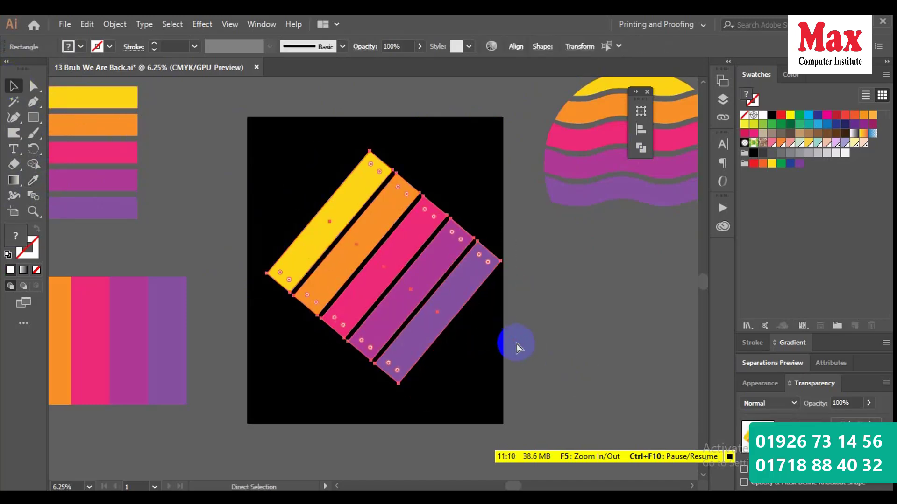
pyautogui.click(536, 345)
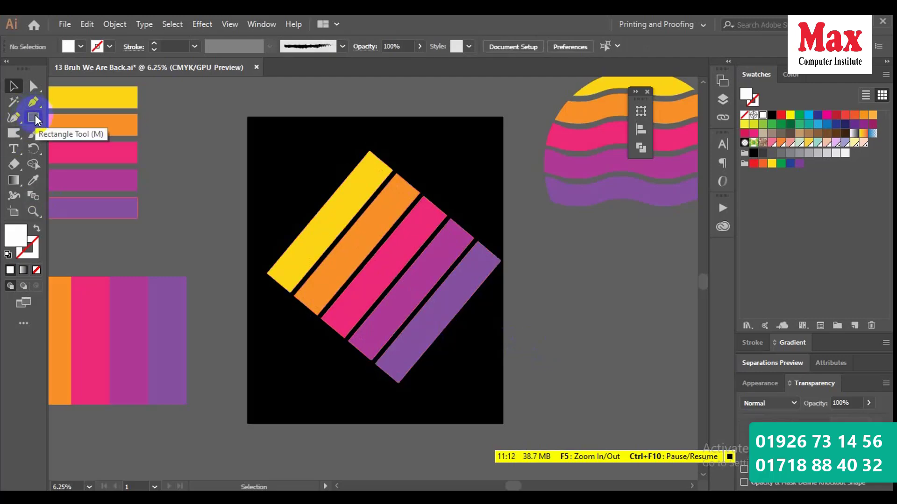
pyautogui.moveTo(35, 114); pyautogui.dragTo(70, 132)
pyautogui.moveTo(368, 284); pyautogui.dragTo(430, 352)
pyautogui.click(14, 86)
# Enlarge the white circle and centre it over the five diagonal bars
pyautogui.moveTo(364, 273); pyautogui.dragTo(343, 258)
pyautogui.moveTo(438, 328); pyautogui.dragTo(459, 352)
pyautogui.moveTo(411, 285); pyautogui.dragTo(410, 287)
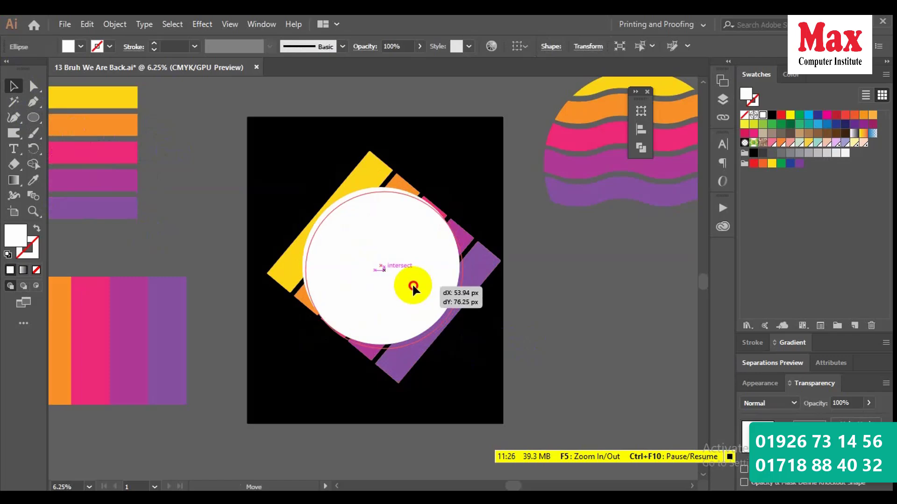
# Align the white circle and the five diagonal bars on their horizontal and vertical centres
pyautogui.click(553, 312)
pyautogui.moveTo(290, 155); pyautogui.dragTo(437, 294)
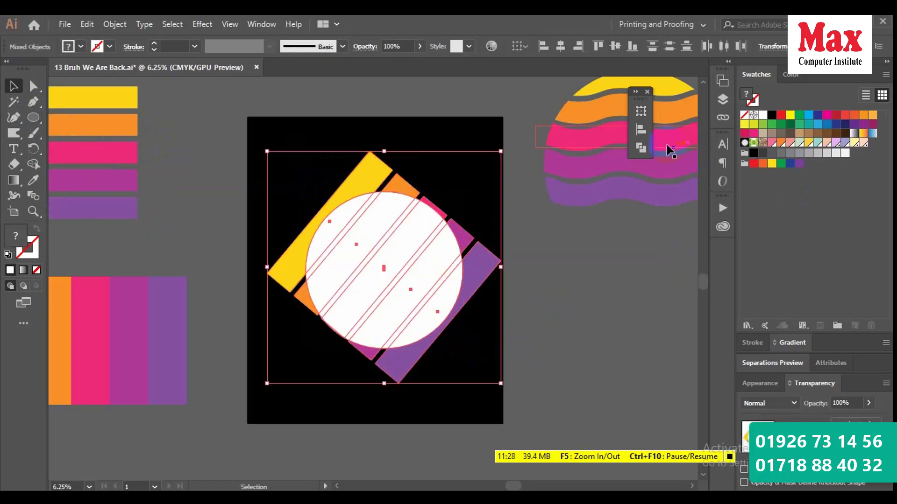
pyautogui.click(643, 135)
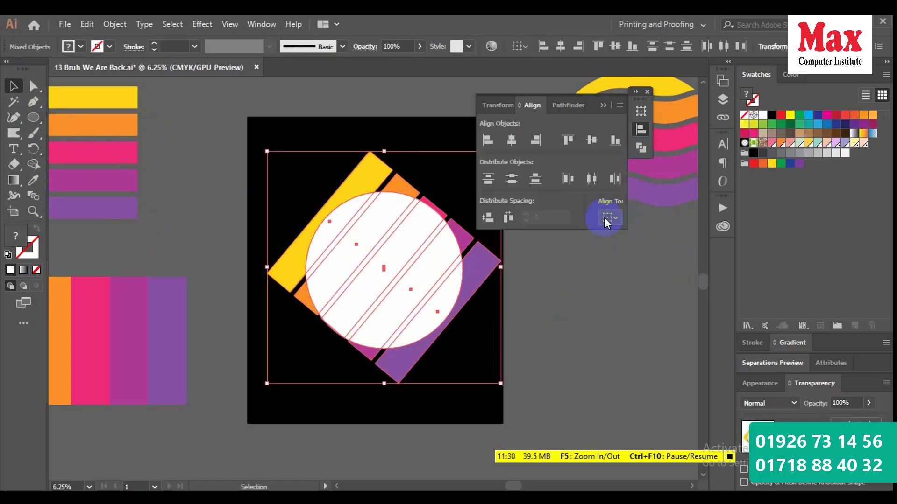
pyautogui.click(604, 218)
pyautogui.click(614, 226)
pyautogui.click(536, 178)
pyautogui.click(510, 141)
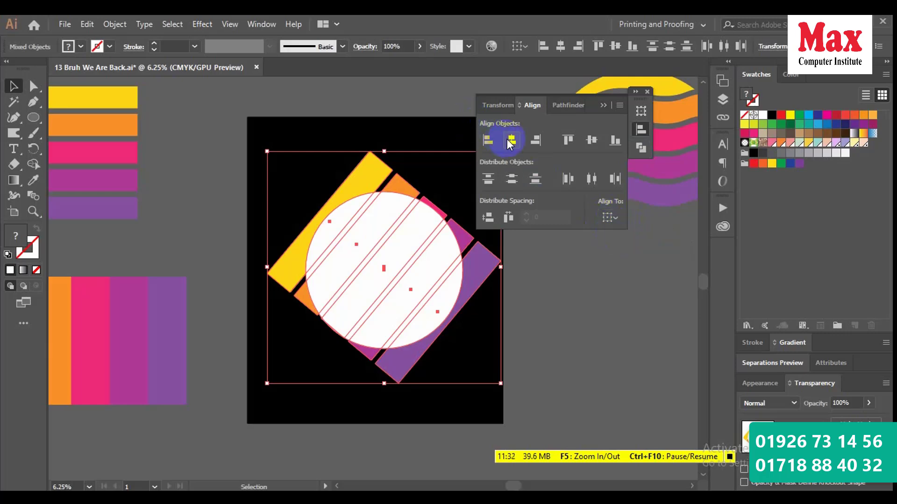
pyautogui.click(591, 140)
pyautogui.click(586, 301)
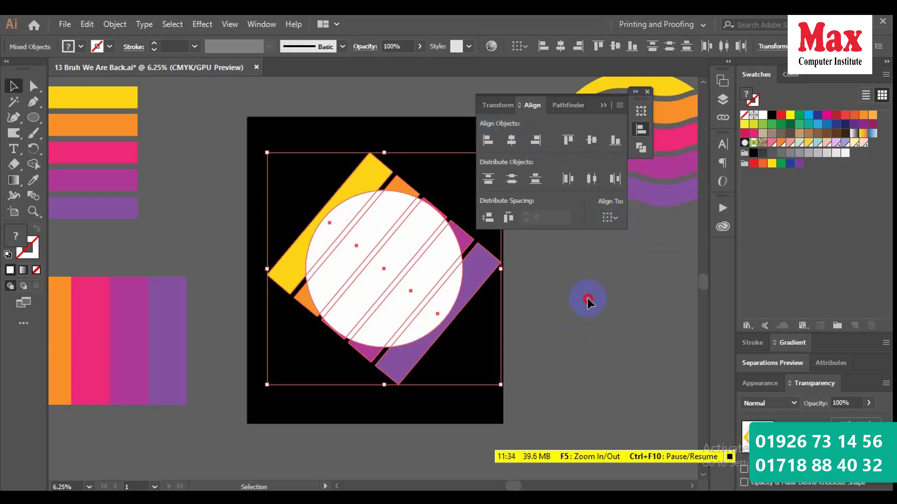
pyautogui.click(603, 105)
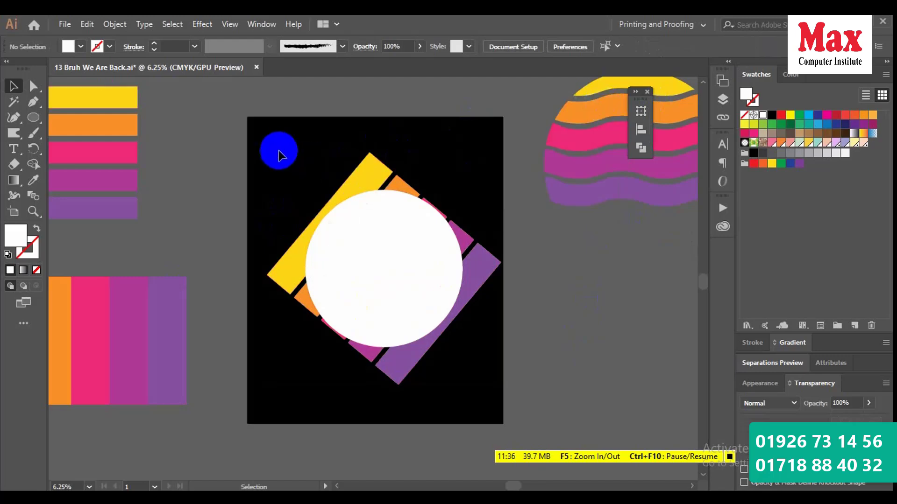
# Clip the five diagonal bars to the white circle with a clipping mask
pyautogui.moveTo(276, 146); pyautogui.dragTo(459, 308)
pyautogui.rightClick(360, 217)
pyautogui.click(401, 310)
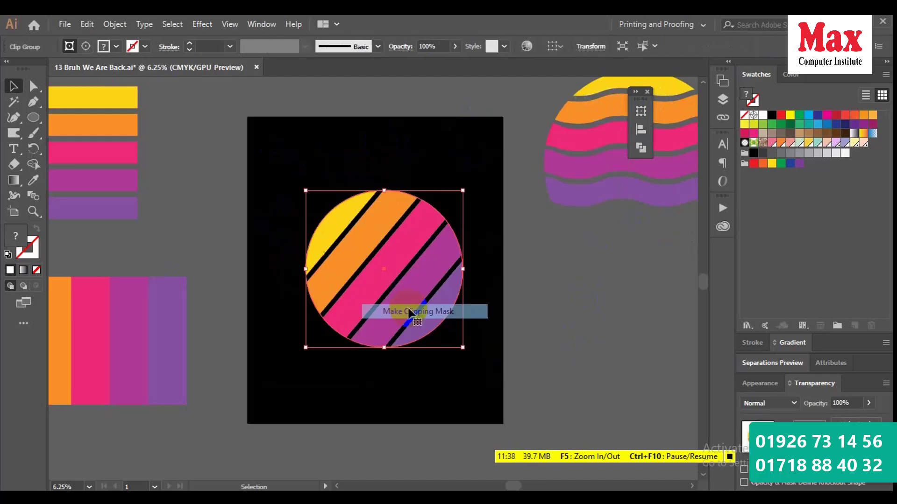
pyautogui.click(408, 371)
# Move the clipped diagonal sun off the artboard to the empty area below the wavy sun
pyautogui.scroll(-1, 467, 366)
pyautogui.scroll(5, 565, 362)
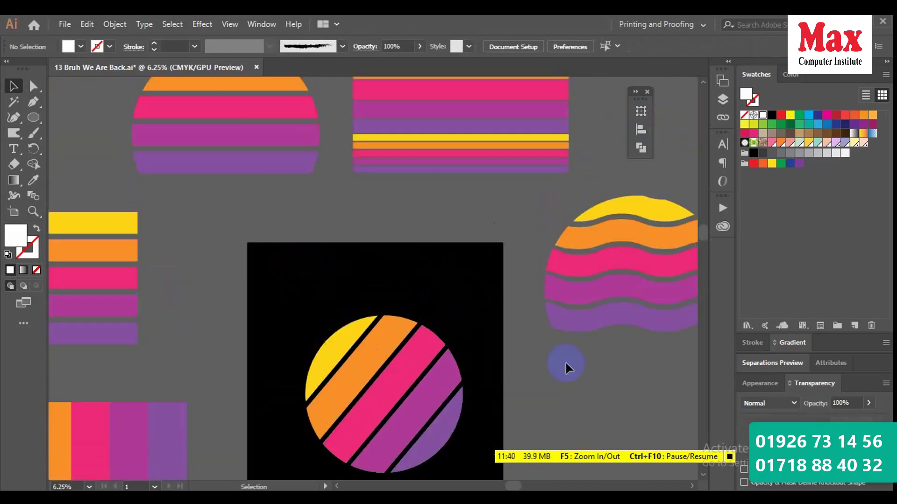
pyautogui.scroll(-1, 467, 391)
pyautogui.scroll(-6, 384, 327)
pyautogui.scroll(5, 380, 324)
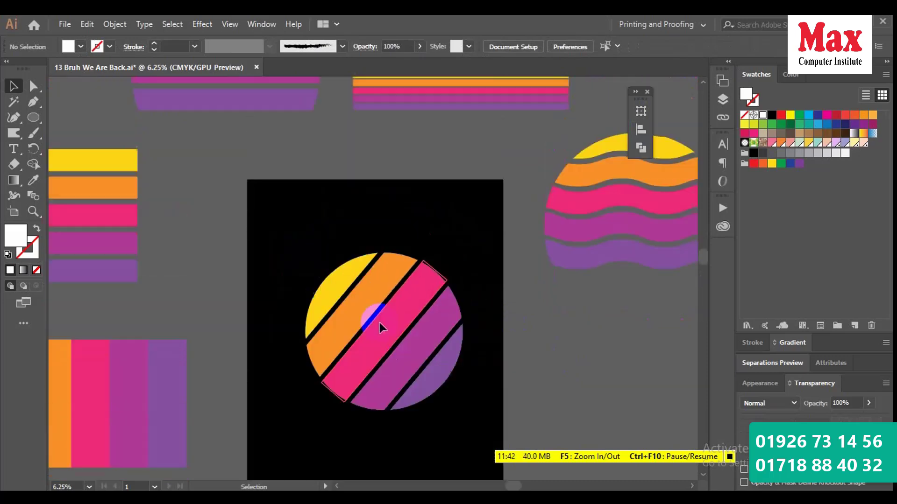
pyautogui.scroll(2, 366, 320)
pyautogui.scroll(-4, 366, 326)
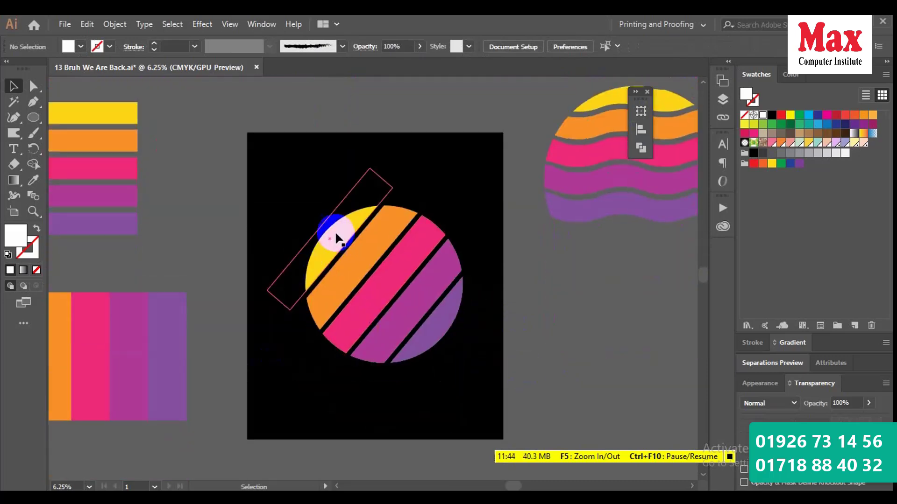
pyautogui.moveTo(381, 307); pyautogui.dragTo(599, 355)
# Move the straight-striped sun onto the black artboard, shrink it proportionally and place it in the upper-left area
pyautogui.scroll(5, 467, 345)
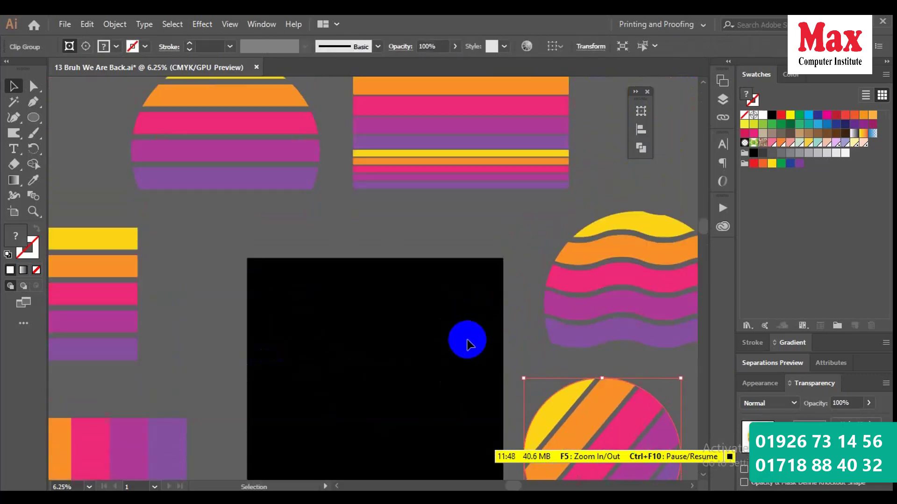
pyautogui.scroll(-1, 469, 341)
pyautogui.scroll(-1, 465, 304)
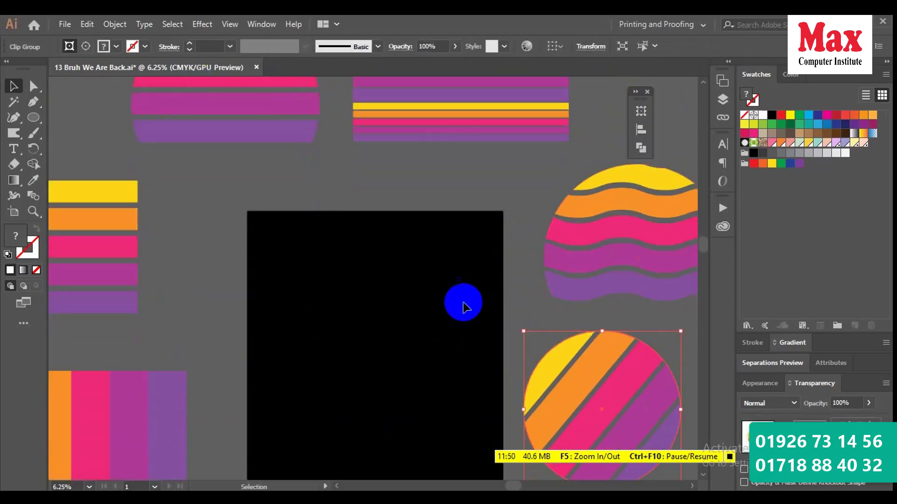
pyautogui.scroll(2, 464, 304)
pyautogui.scroll(-1, 452, 305)
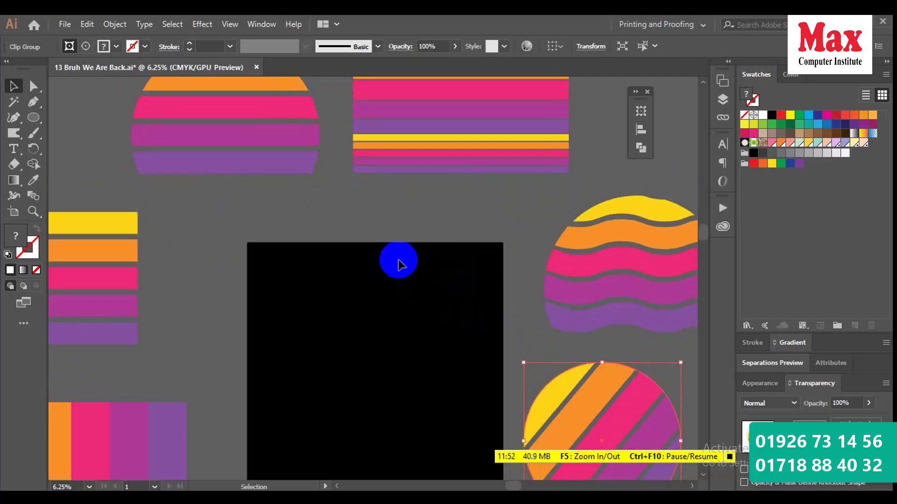
pyautogui.scroll(1, 486, 253)
pyautogui.scroll(-1, 485, 249)
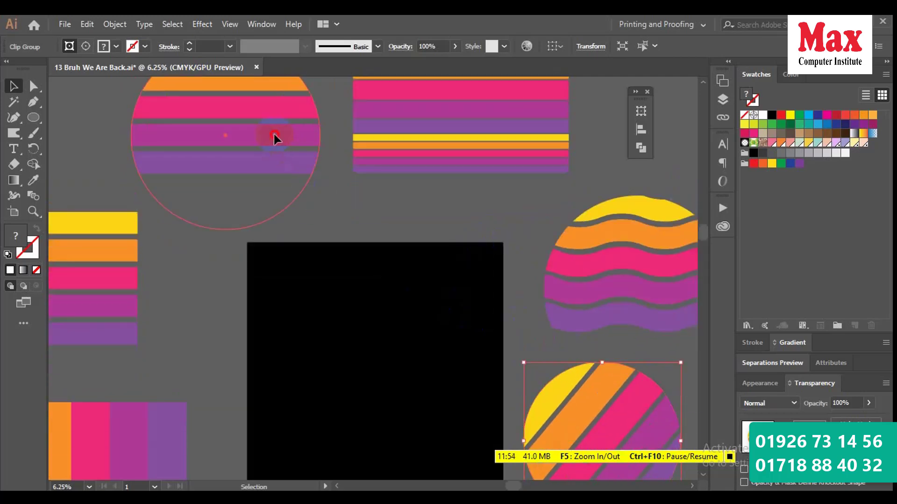
pyautogui.click(275, 134)
pyautogui.moveTo(265, 140); pyautogui.dragTo(381, 342)
pyautogui.moveTo(439, 338); pyautogui.dragTo(401, 345)
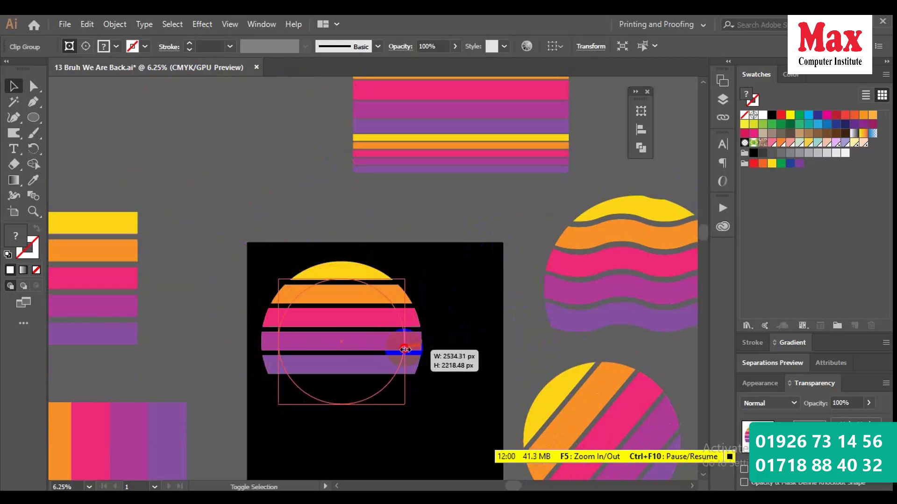
pyautogui.click(420, 348)
pyautogui.scroll(-2, 408, 336)
pyautogui.moveTo(369, 271); pyautogui.dragTo(351, 254)
pyautogui.click(416, 330)
# Bring the graduated striped rectangle onto the artboard, shrink it to about the sun's width and place it below the straight-striped sun
pyautogui.scroll(1, 417, 330)
pyautogui.scroll(1, 417, 330)
pyautogui.moveTo(460, 117); pyautogui.dragTo(476, 294)
pyautogui.scroll(-2, 514, 285)
pyautogui.moveTo(537, 270); pyautogui.dragTo(350, 349)
pyautogui.scroll(-2, 351, 353)
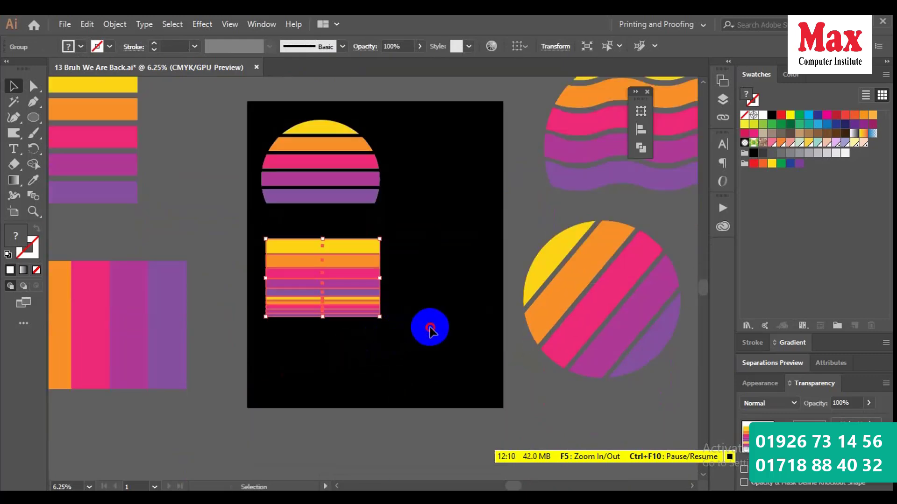
pyautogui.click(454, 333)
# Move the diagonal sun onto the artboard, shrink it proportionally and place it beside the striped rectangle
pyautogui.scroll(1, 513, 340)
pyautogui.moveTo(567, 329); pyautogui.dragTo(430, 334)
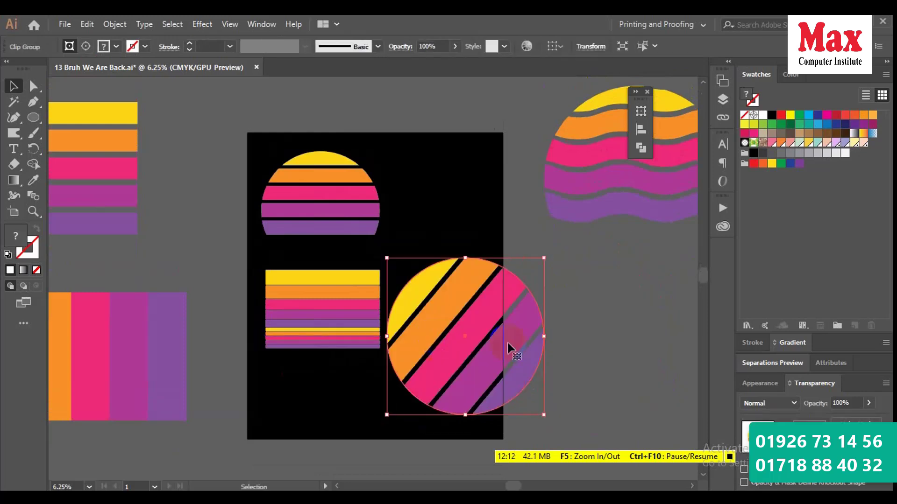
pyautogui.moveTo(541, 340); pyautogui.dragTo(517, 341)
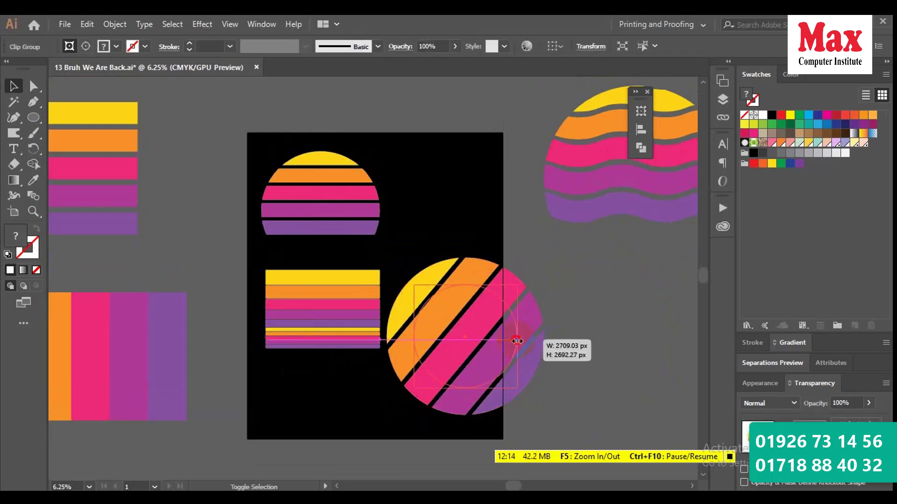
pyautogui.moveTo(455, 341); pyautogui.dragTo(434, 200)
pyautogui.moveTo(487, 241)
pyautogui.mouseDown()
pyautogui.moveTo(446, 260)
pyautogui.moveTo(452, 328)
pyautogui.mouseUp()
# Move the wavy sun onto the artboard and shrink it to fit above the diagonal sun
pyautogui.click(583, 224)
pyautogui.moveTo(631, 192); pyautogui.dragTo(446, 225)
pyautogui.moveTo(557, 213)
pyautogui.mouseDown()
pyautogui.moveTo(449, 212)
pyautogui.moveTo(497, 198)
pyautogui.mouseUp()
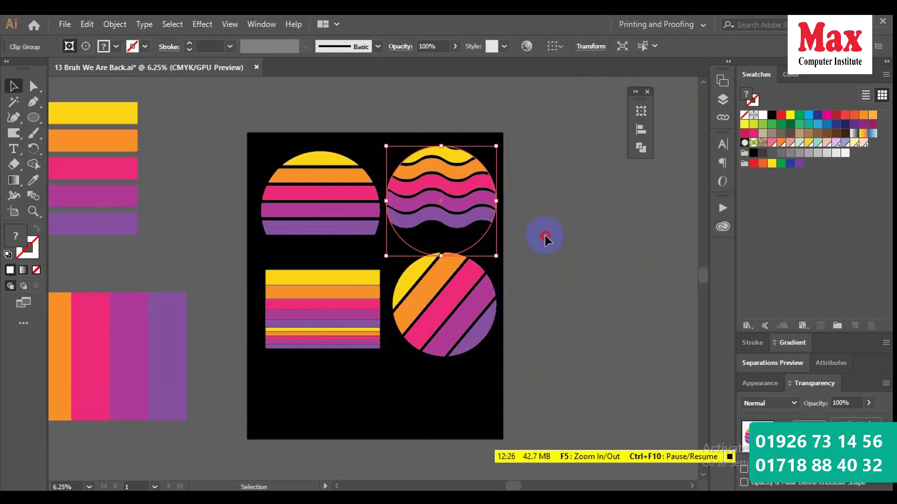
pyautogui.click(543, 234)
# Nudge the straight-striped sun slightly up and left, and align the two upper suns on their vertical centres
pyautogui.scroll(-1, 473, 232)
pyautogui.moveTo(309, 215); pyautogui.dragTo(306, 213)
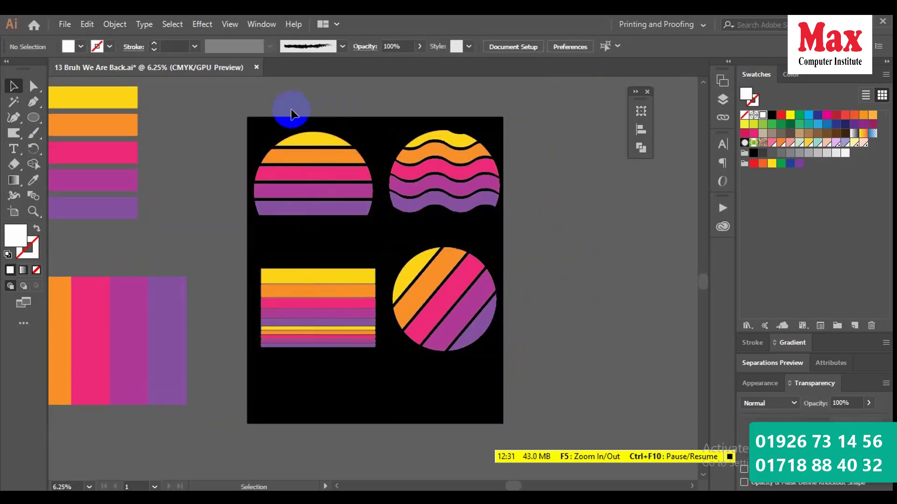
pyautogui.moveTo(290, 110); pyautogui.dragTo(606, 222)
pyautogui.click(641, 130)
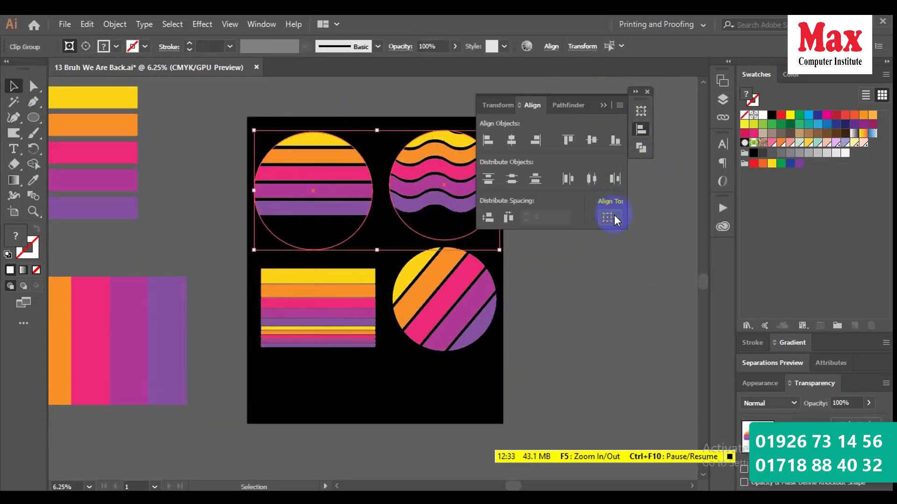
pyautogui.click(610, 217)
pyautogui.click(624, 233)
pyautogui.click(595, 140)
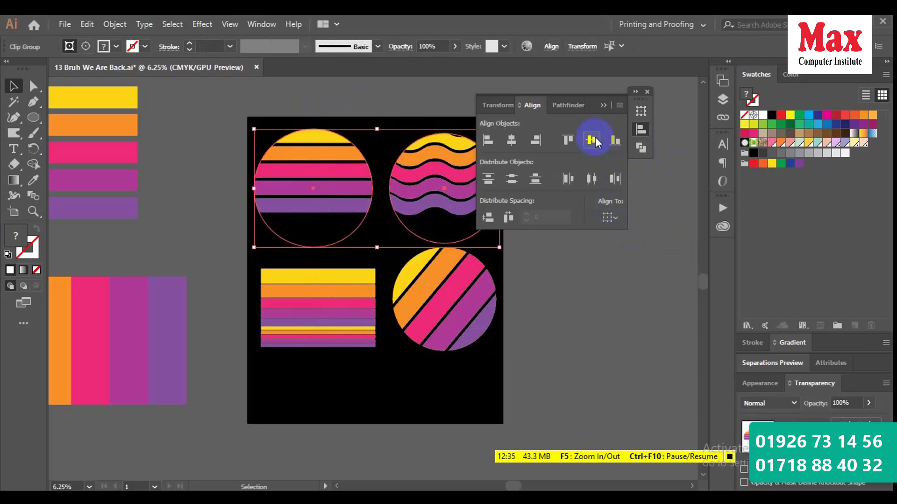
pyautogui.click(578, 348)
# Align the striped rectangle and the diagonal sun on their vertical centres
pyautogui.moveTo(348, 383); pyautogui.dragTo(445, 293)
pyautogui.click(590, 140)
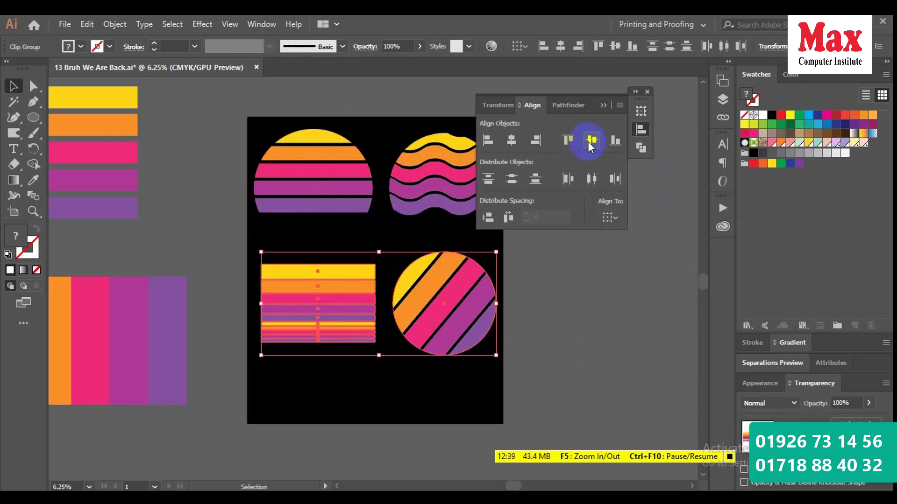
pyautogui.click(582, 310)
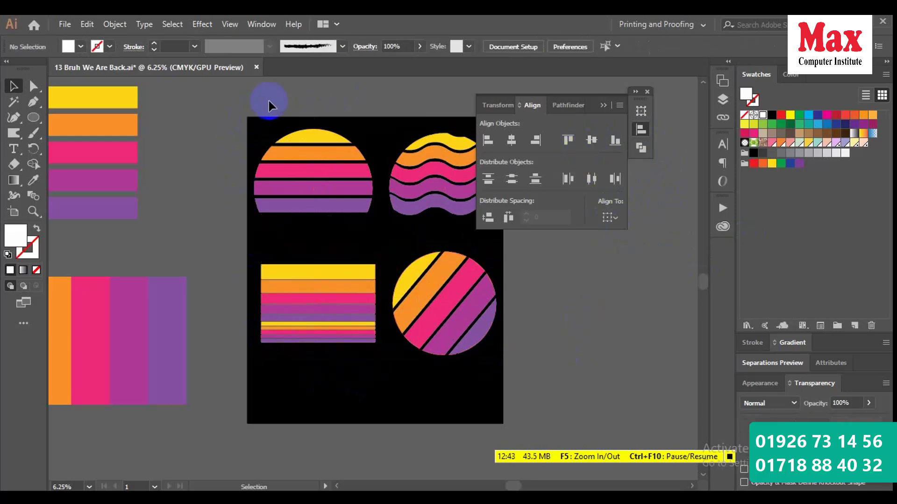
# Align the straight-striped sun and the striped rectangle below it on their horizontal centres
pyautogui.moveTo(268, 100); pyautogui.dragTo(348, 348)
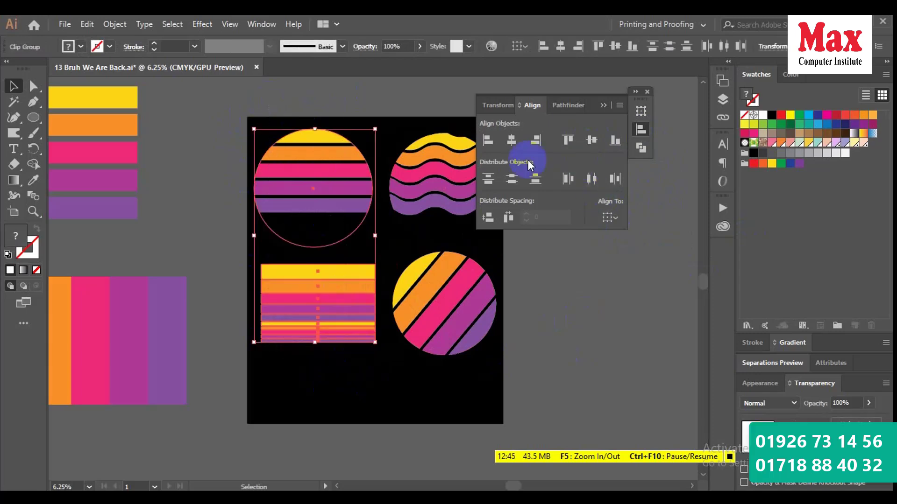
pyautogui.click(512, 140)
pyautogui.moveTo(414, 93); pyautogui.dragTo(455, 364)
pyautogui.click(598, 106)
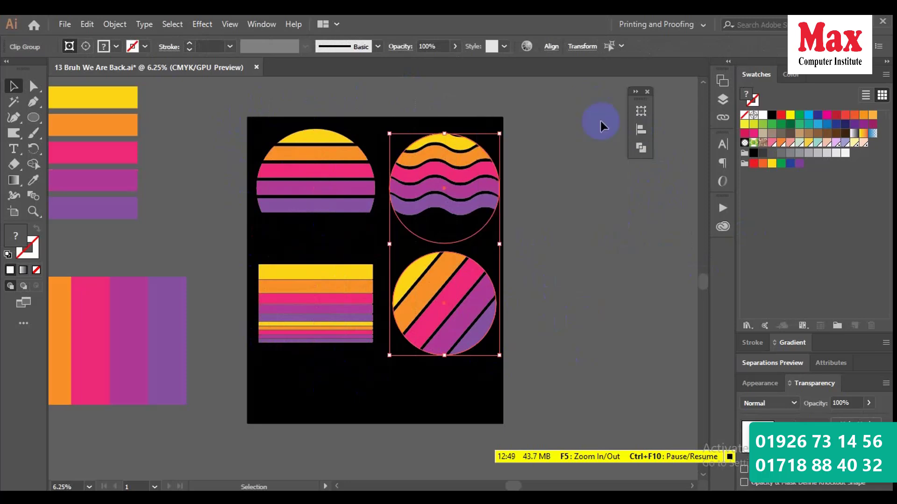
pyautogui.click(604, 251)
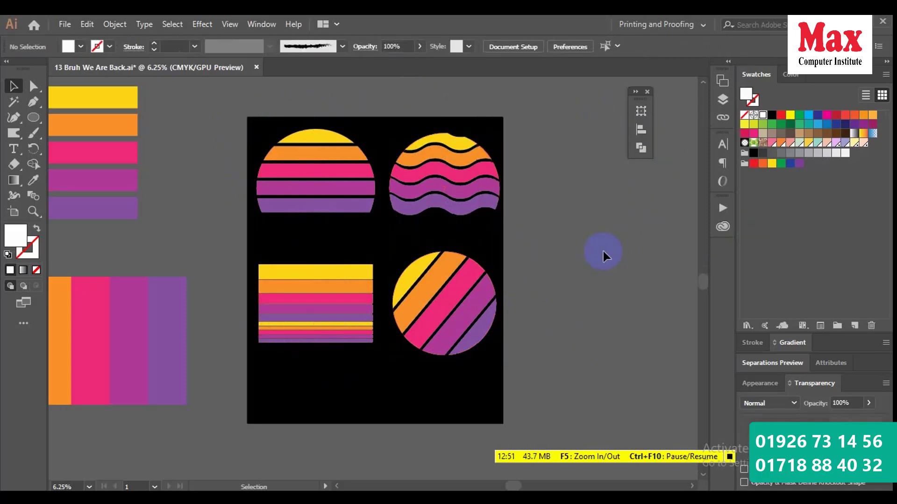